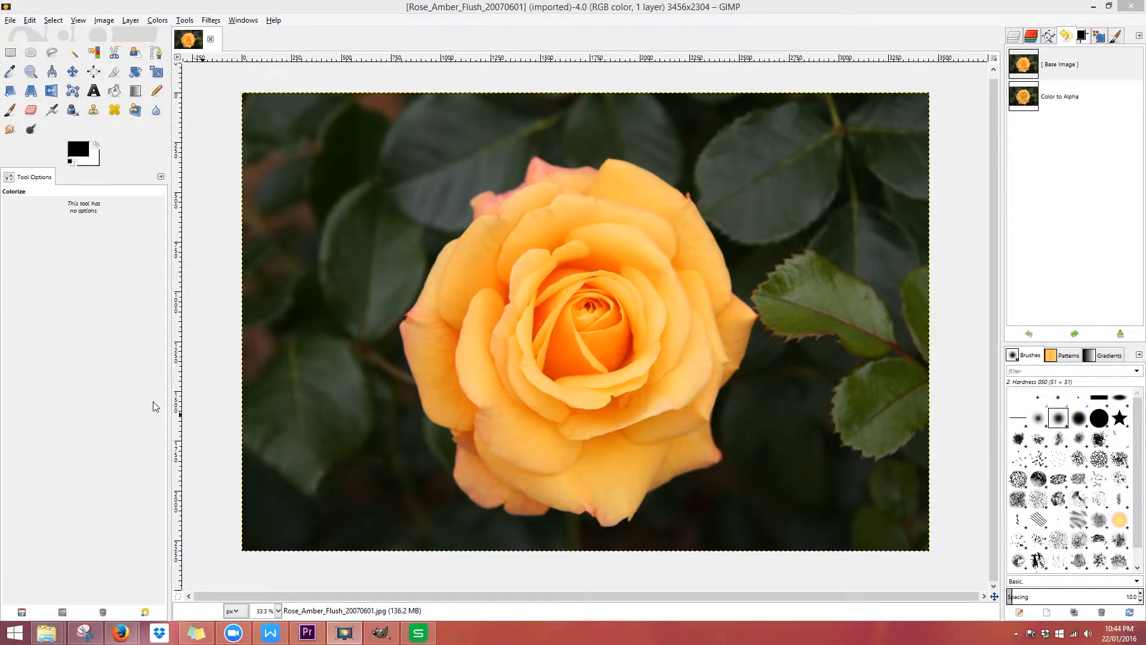
Step: Colorize the rose photo with hue 47 and saturation 16 for a sepia tone
click(158, 21)
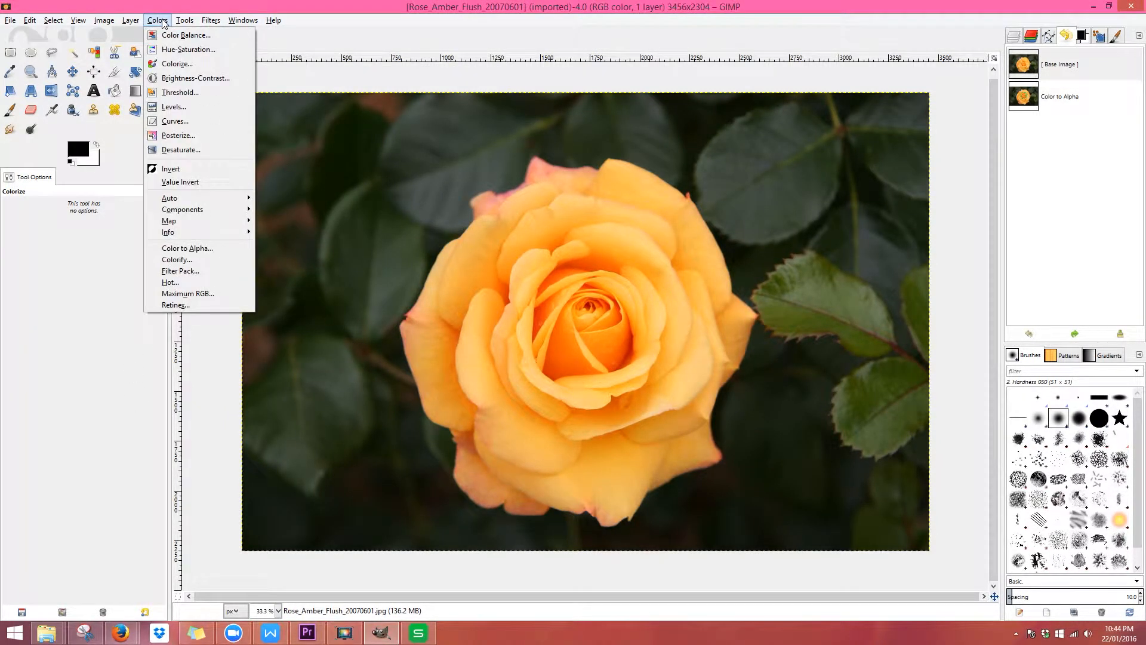
click(176, 63)
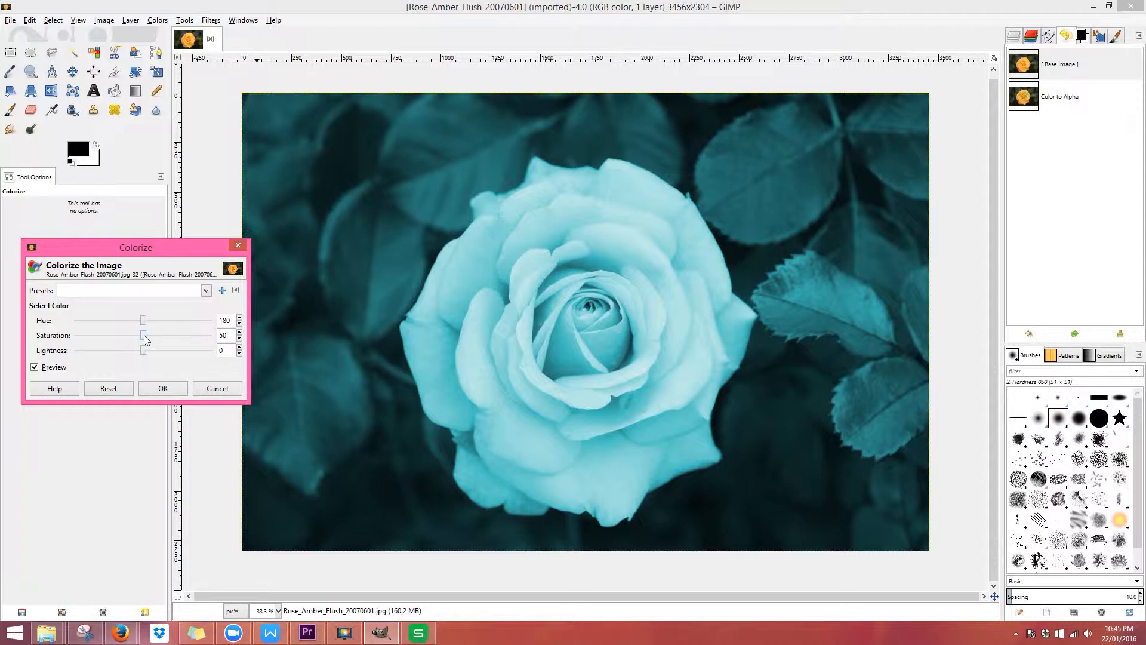
drag(143, 337, 93, 341)
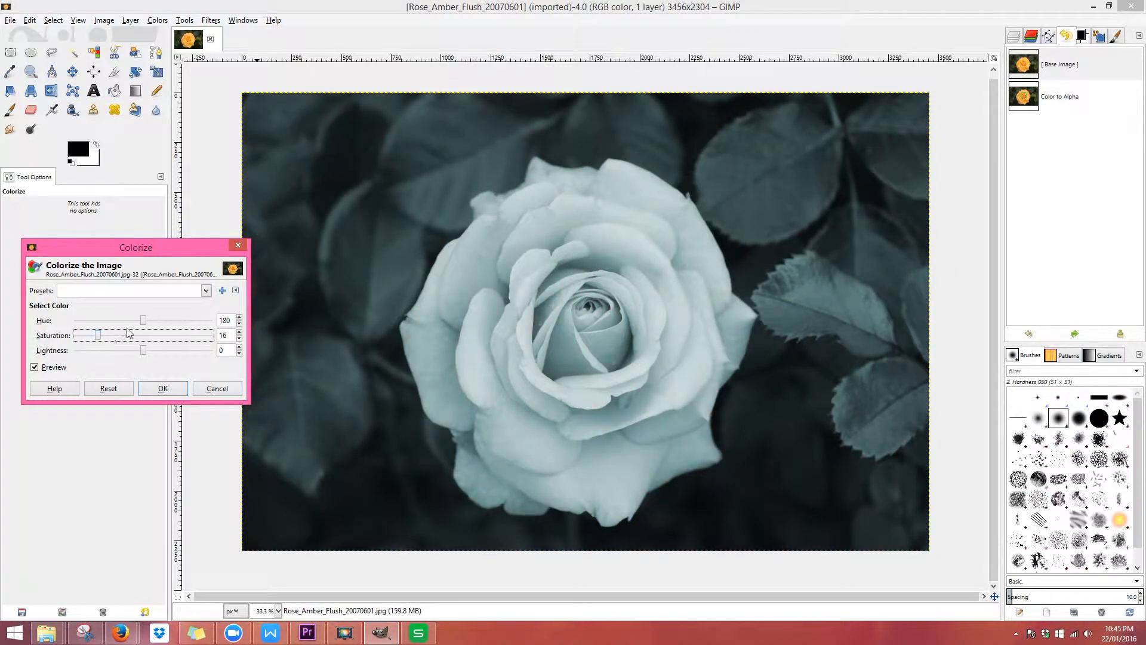
drag(145, 321, 95, 326)
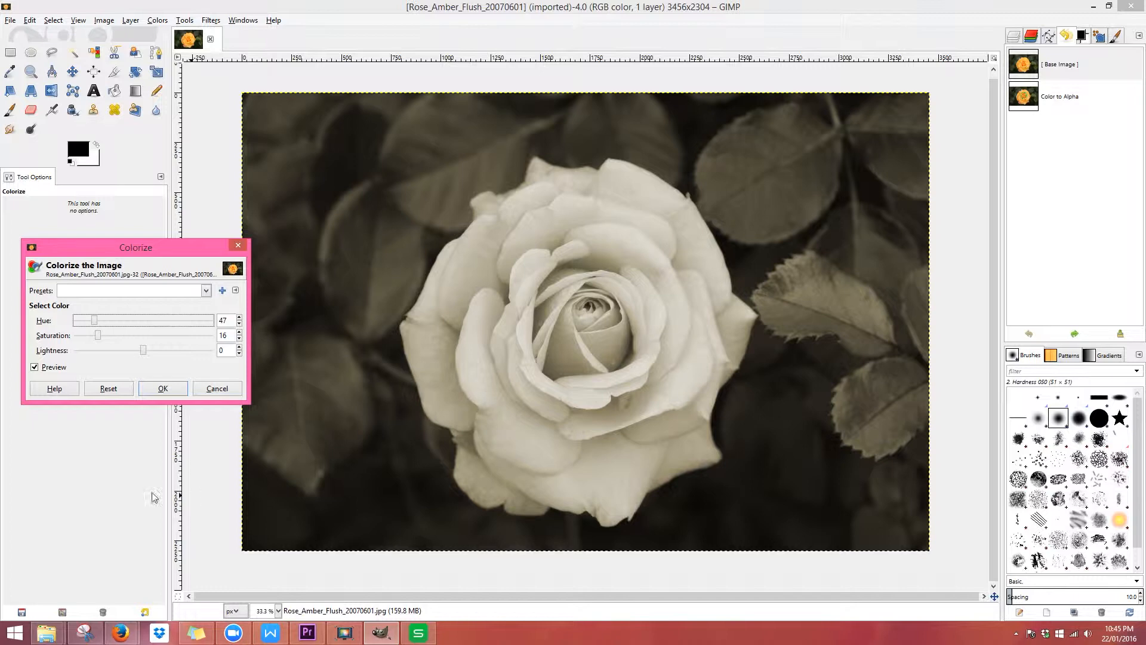
click(177, 387)
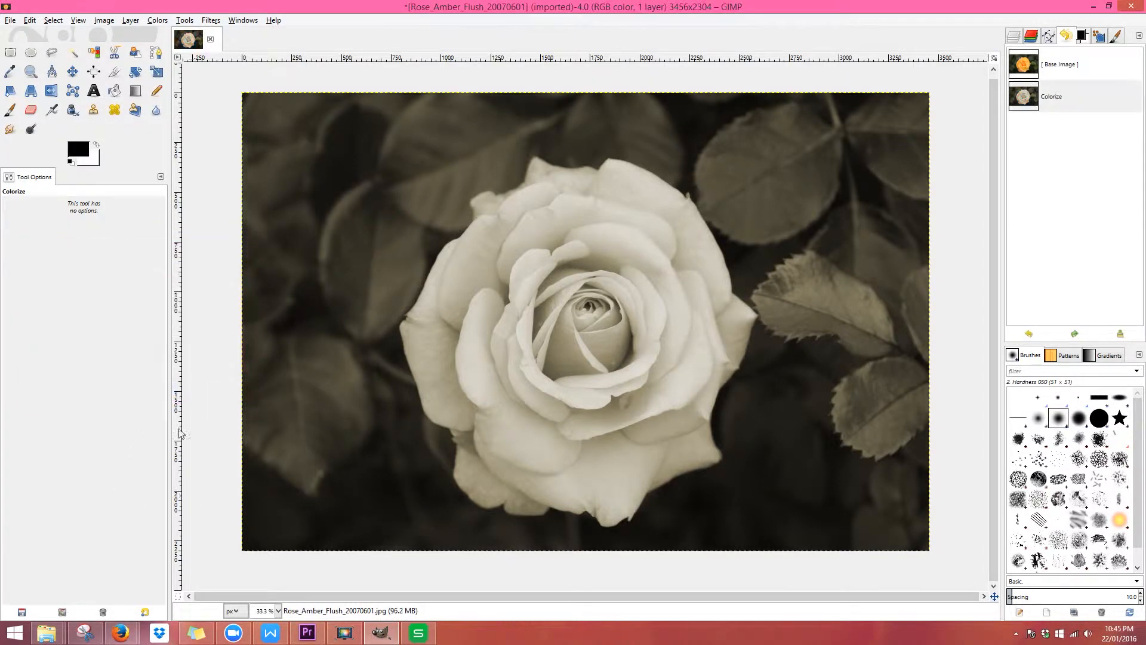
Step: Raise the sepia image's contrast to 39 with Brightness-Contrast
click(157, 21)
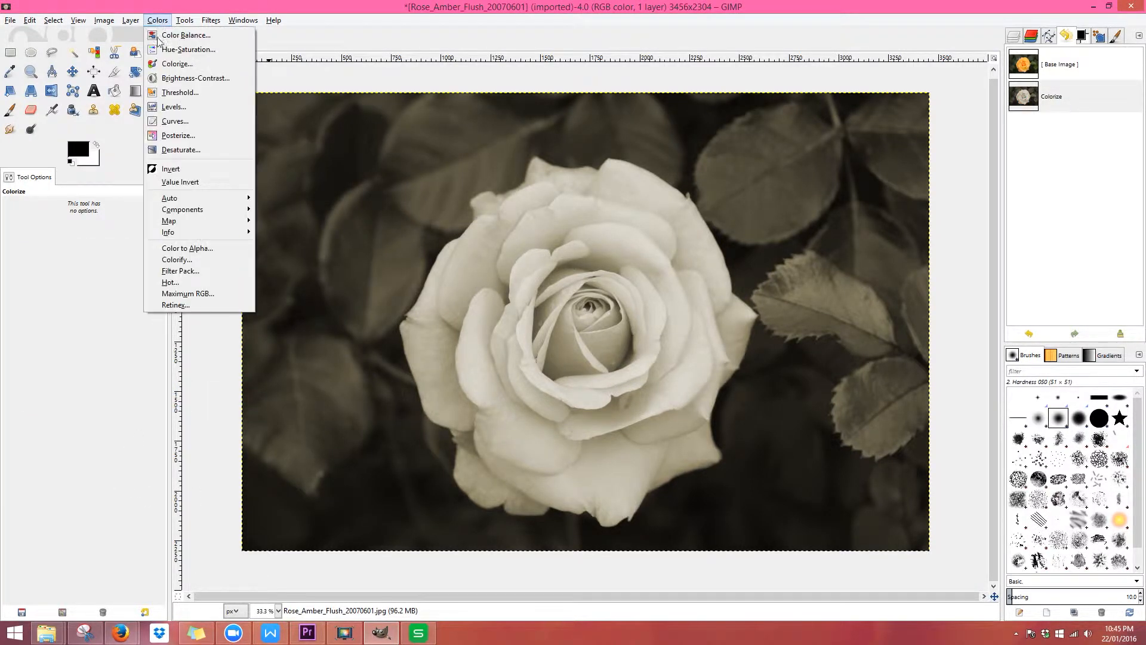
click(178, 82)
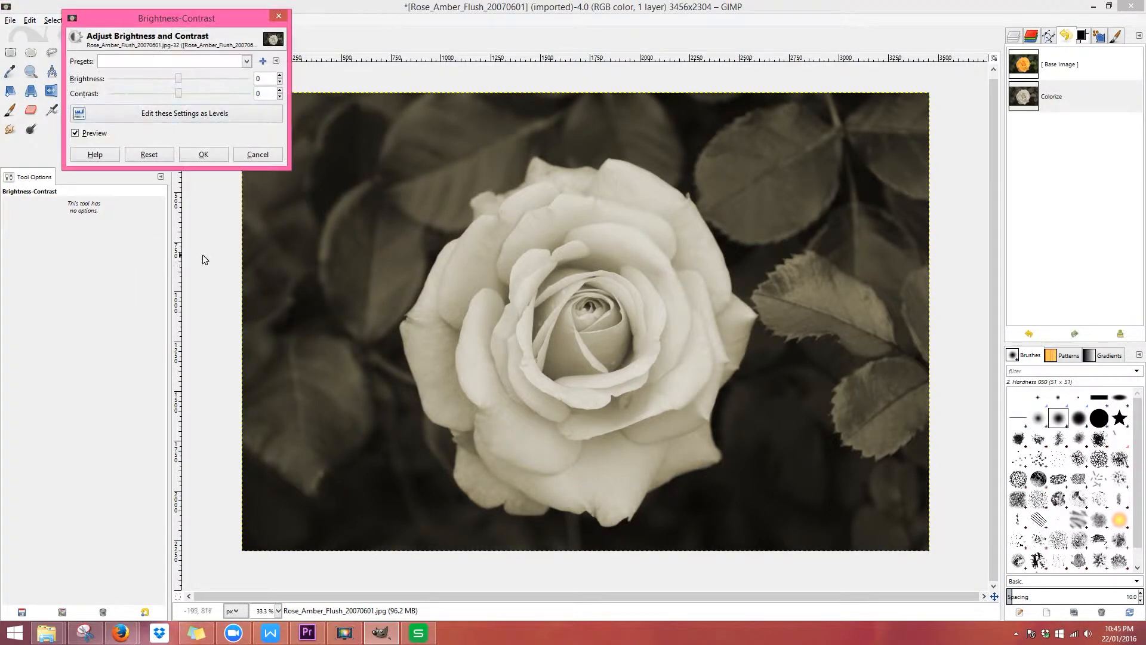
drag(179, 94, 194, 95)
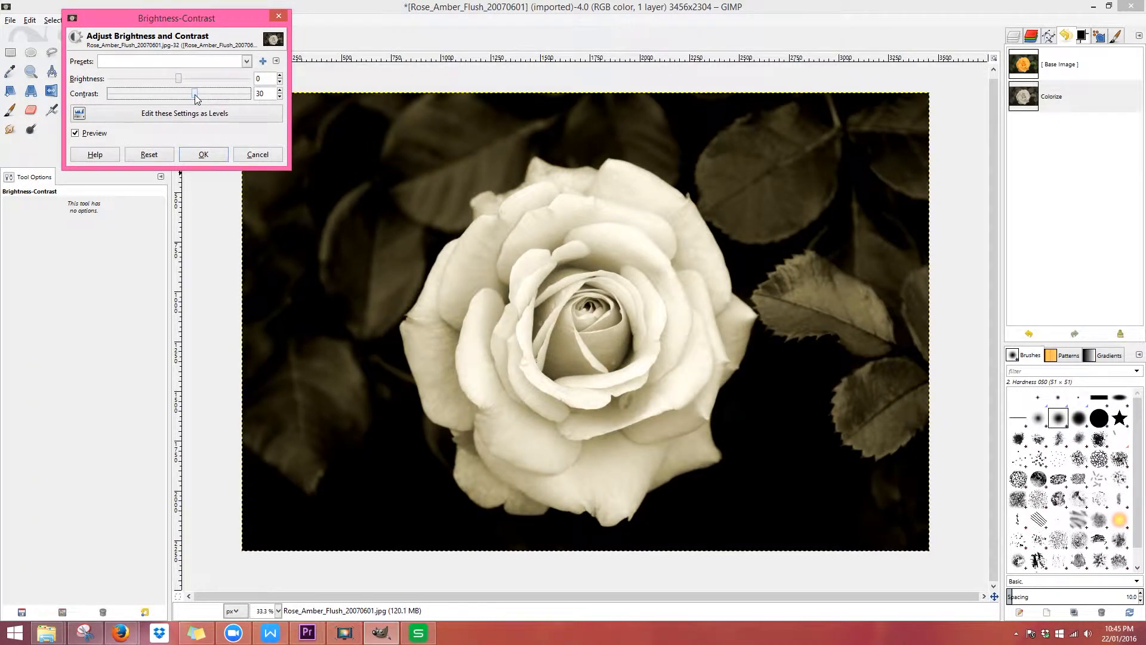
drag(199, 99, 201, 100)
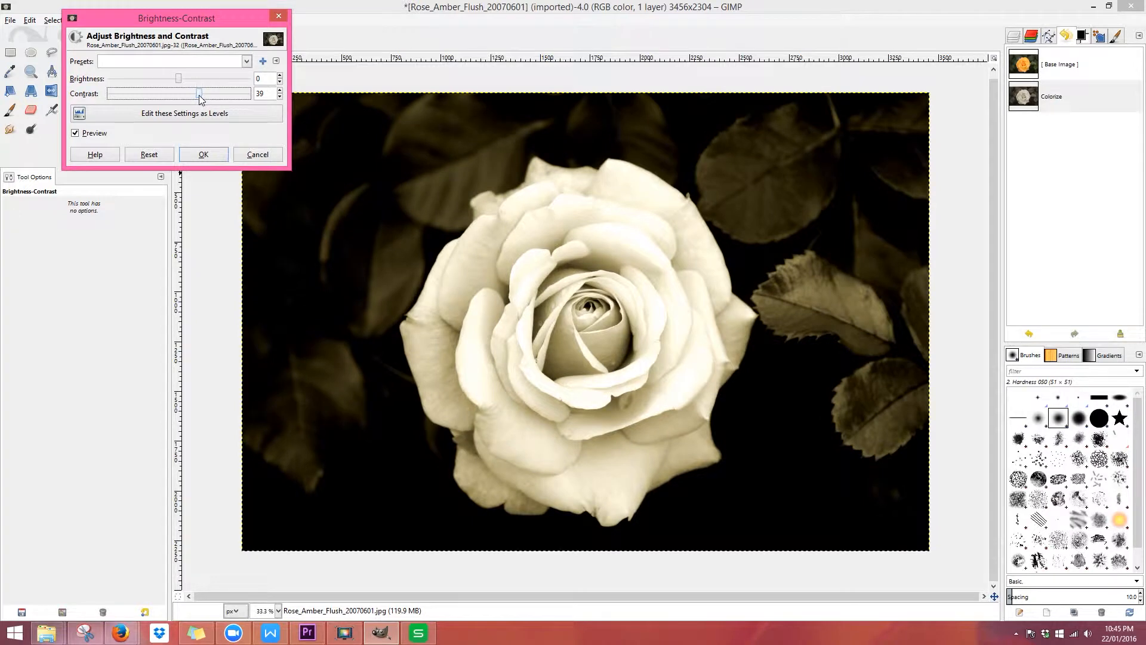
click(203, 155)
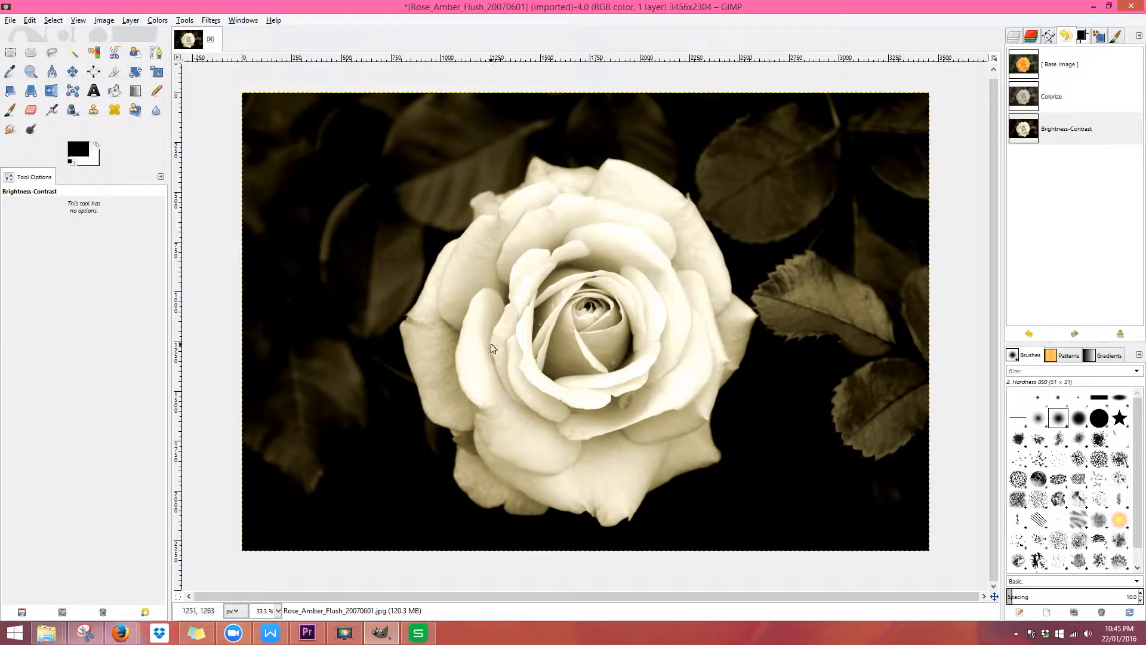
Step: Undo the contrast and Colorize adjustments to restore the base image
click(1030, 334)
click(1029, 334)
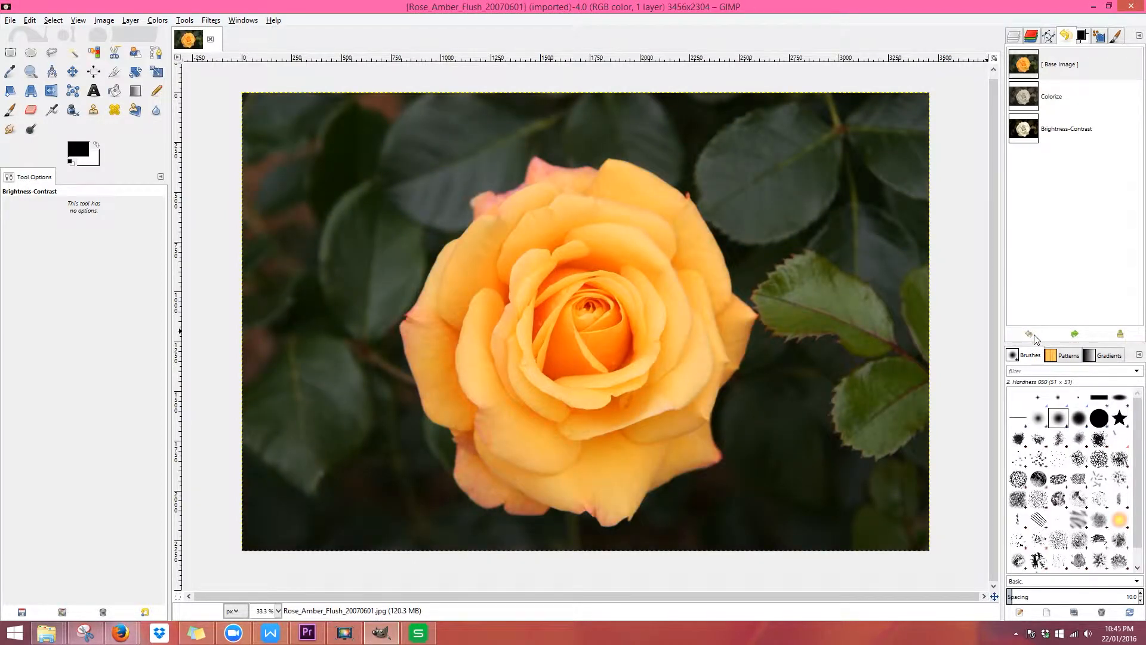
Step: Turn the photo black and white by setting the master saturation to -100 with Hue-Saturation
click(158, 20)
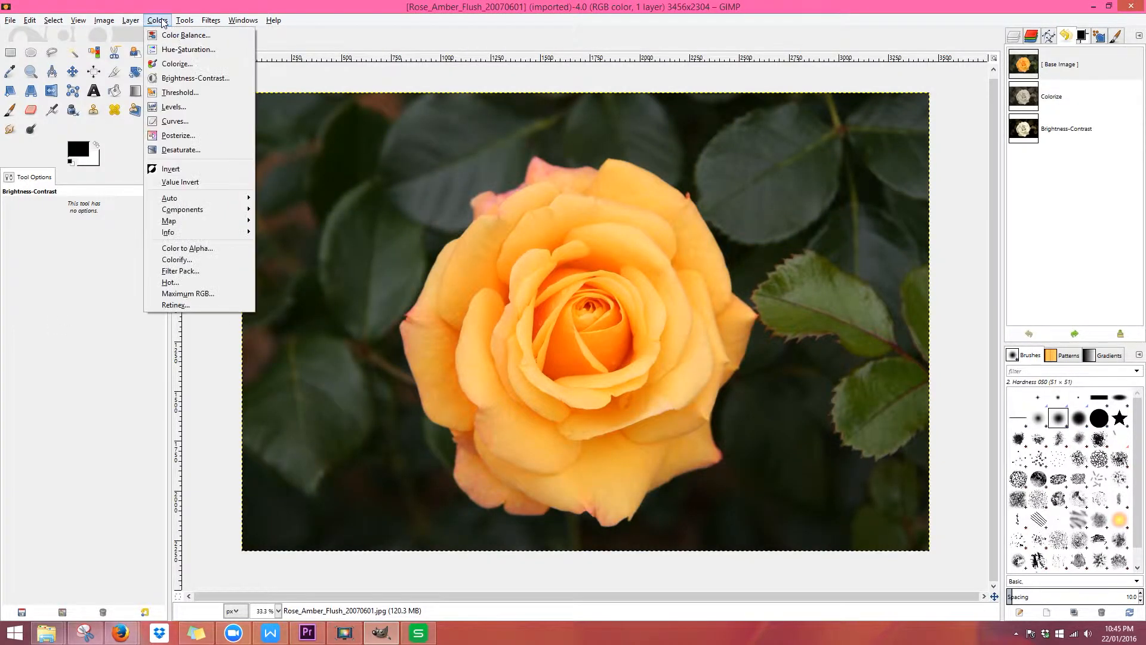
click(179, 51)
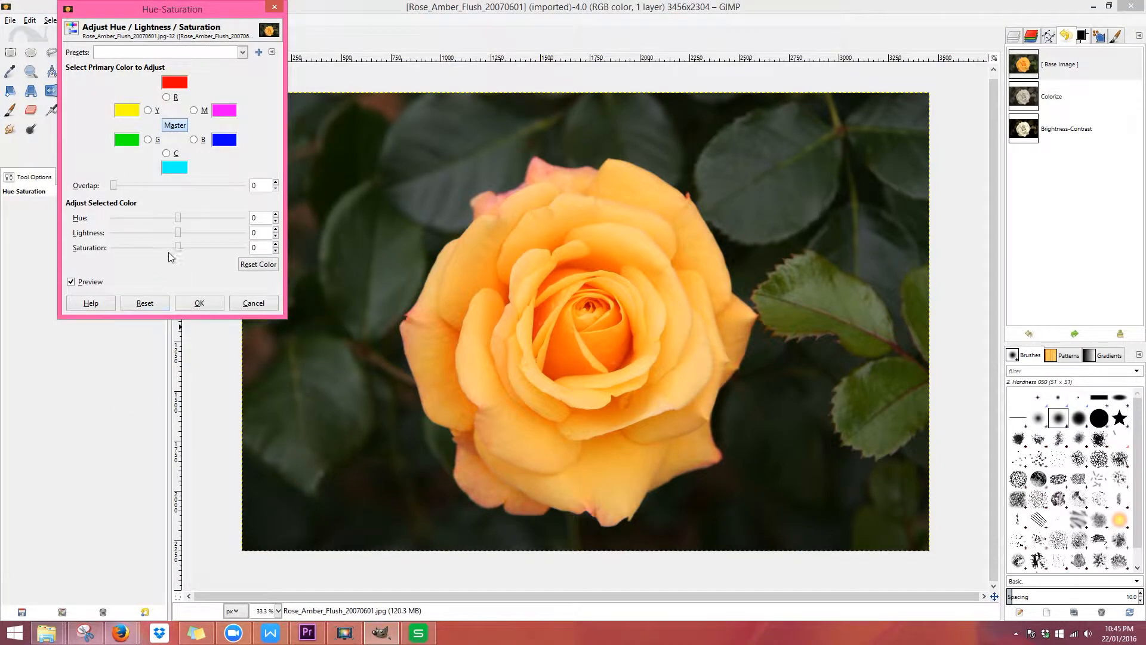
drag(178, 250, 99, 262)
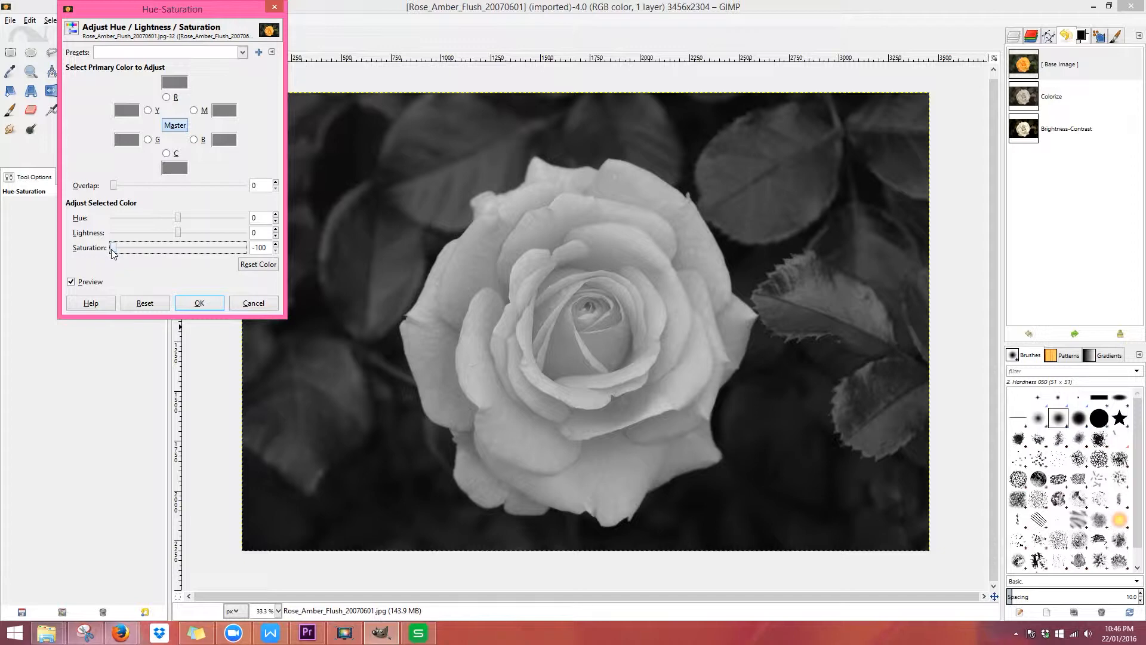
click(206, 308)
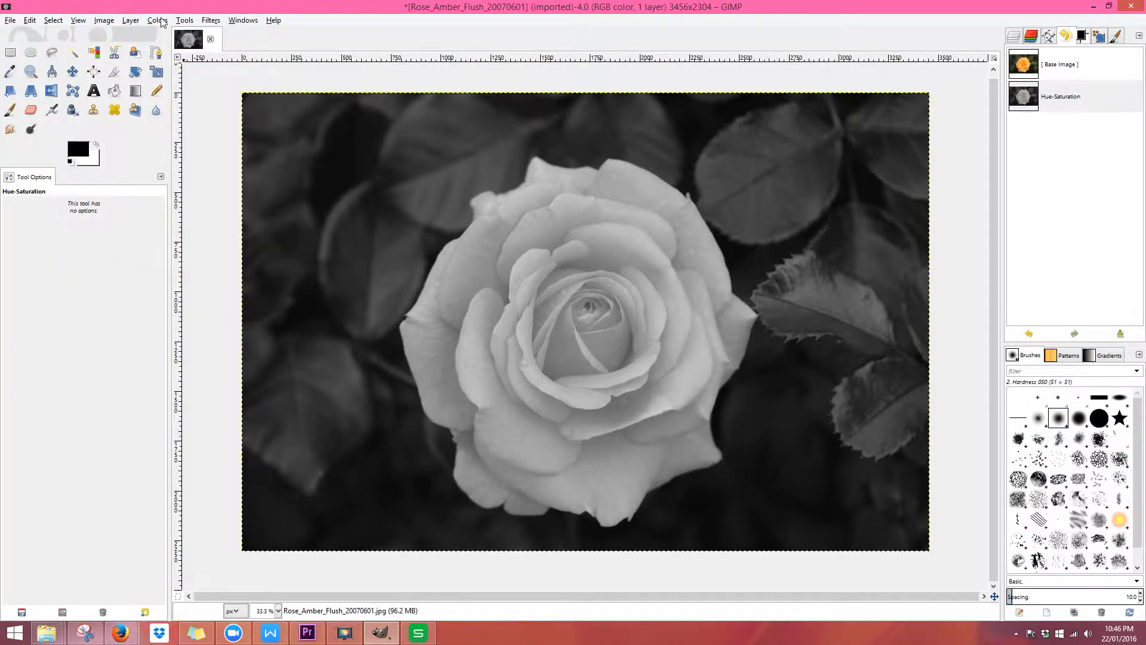
Step: Set the black-and-white image's contrast to 36 with Brightness-Contrast
click(159, 21)
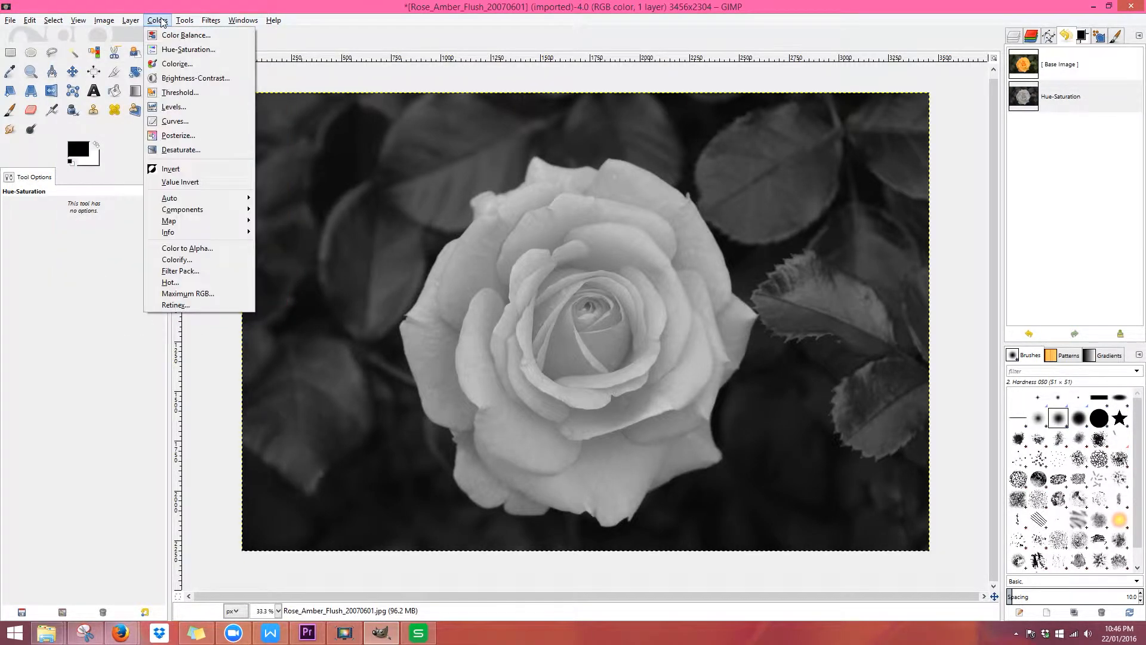
click(183, 79)
drag(179, 94, 199, 95)
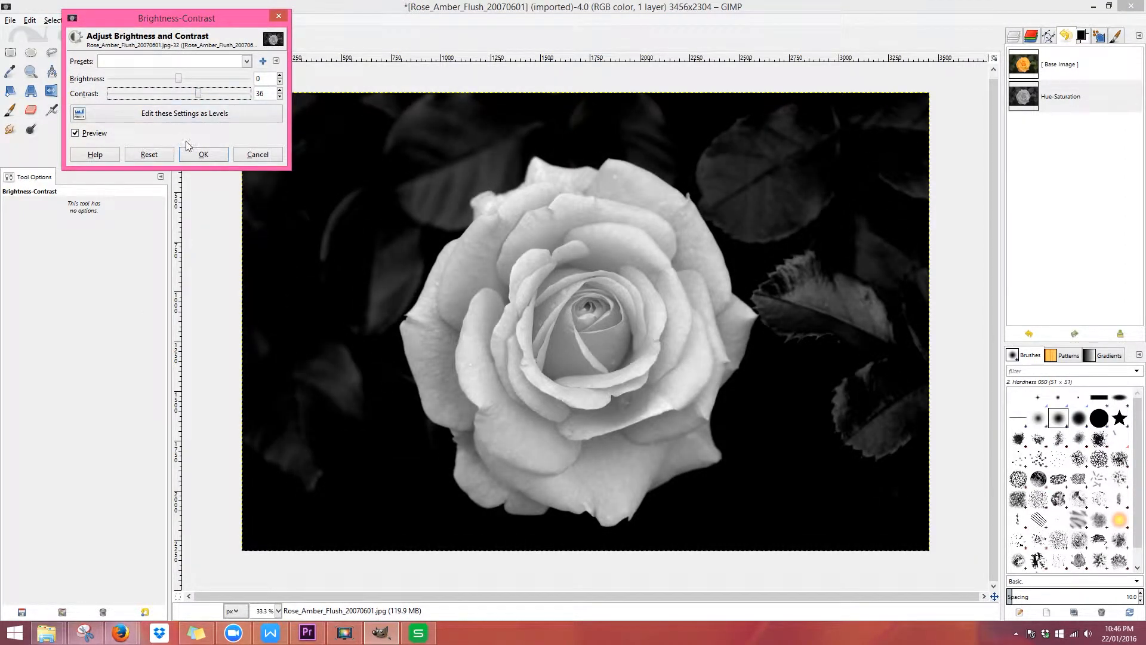
click(201, 154)
Step: Brighten the midtones with Curves by raising the value curve's middle to about x 104, y 142
click(158, 20)
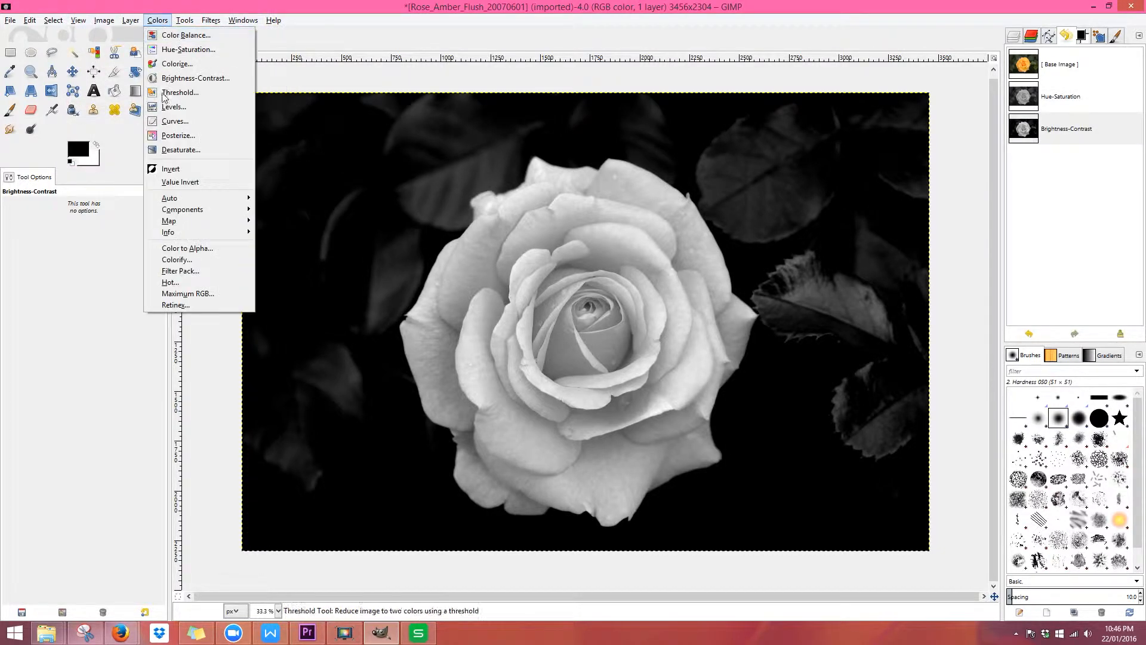
click(173, 120)
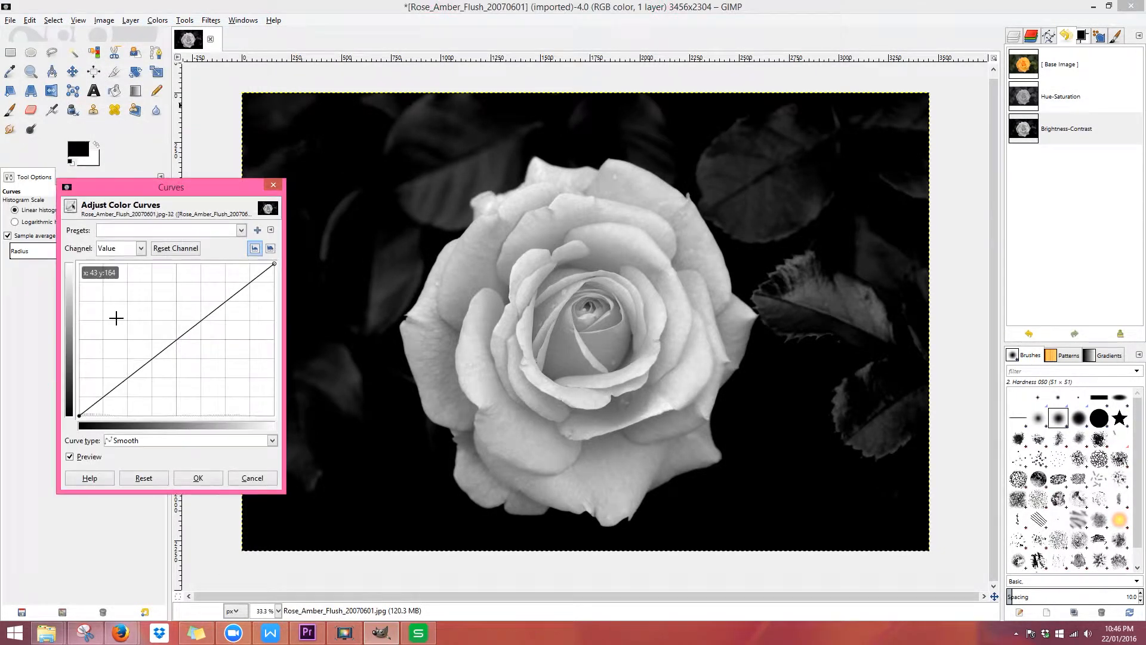
drag(167, 338, 158, 330)
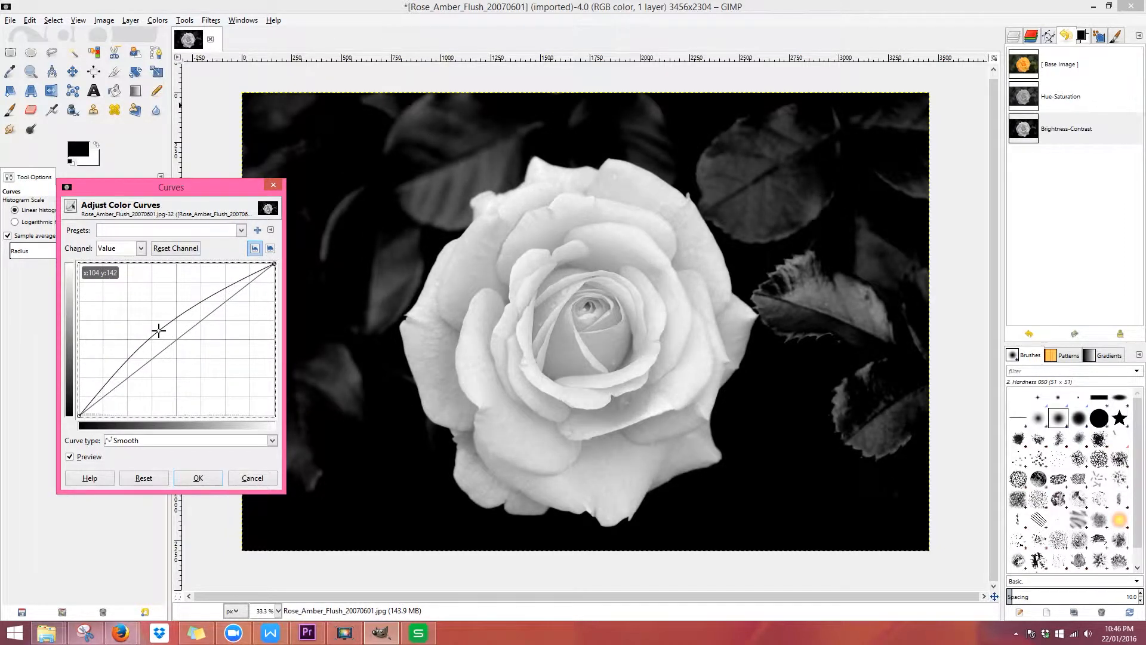
click(198, 480)
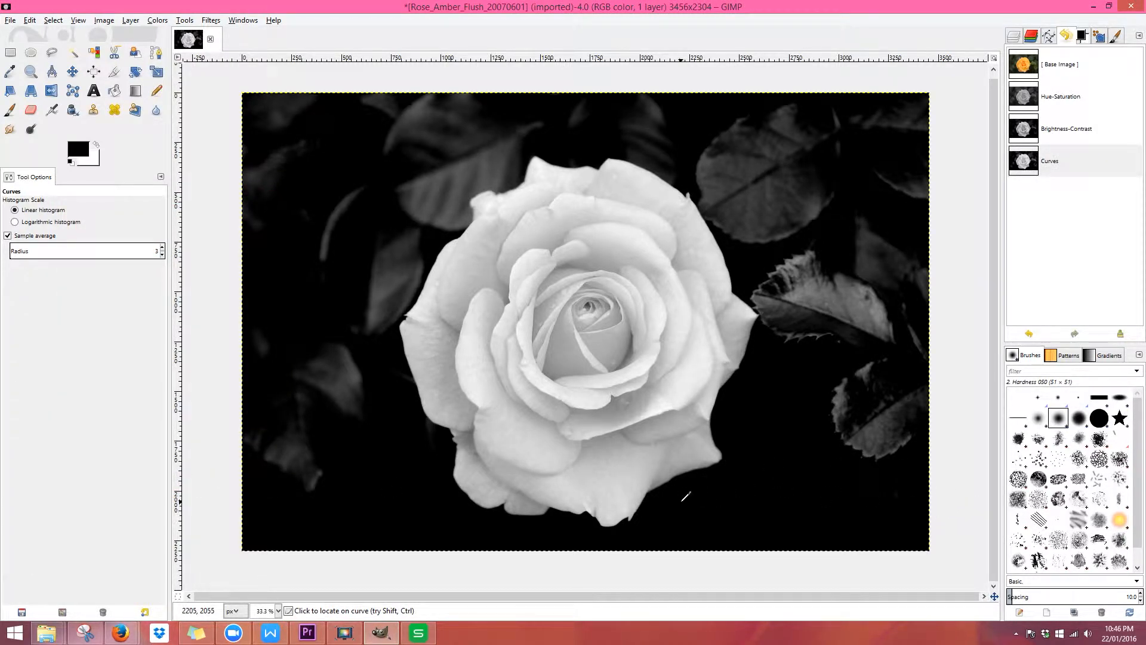
Step: Undo the Curves, contrast and saturation edits to return to the original color photo
key(ctrl+z)
key(ctrl+z)
key(ctrl+z)
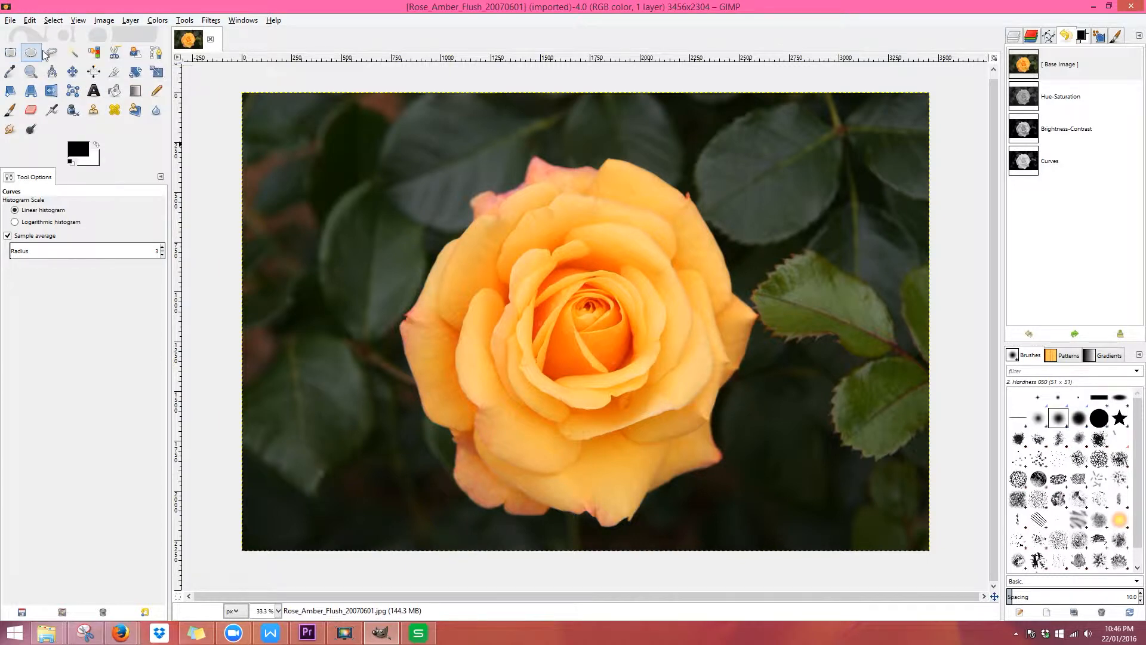
Step: Make a rectangular selection of about 1767 × 1698 px around the rose and position it at 804, 351
click(11, 53)
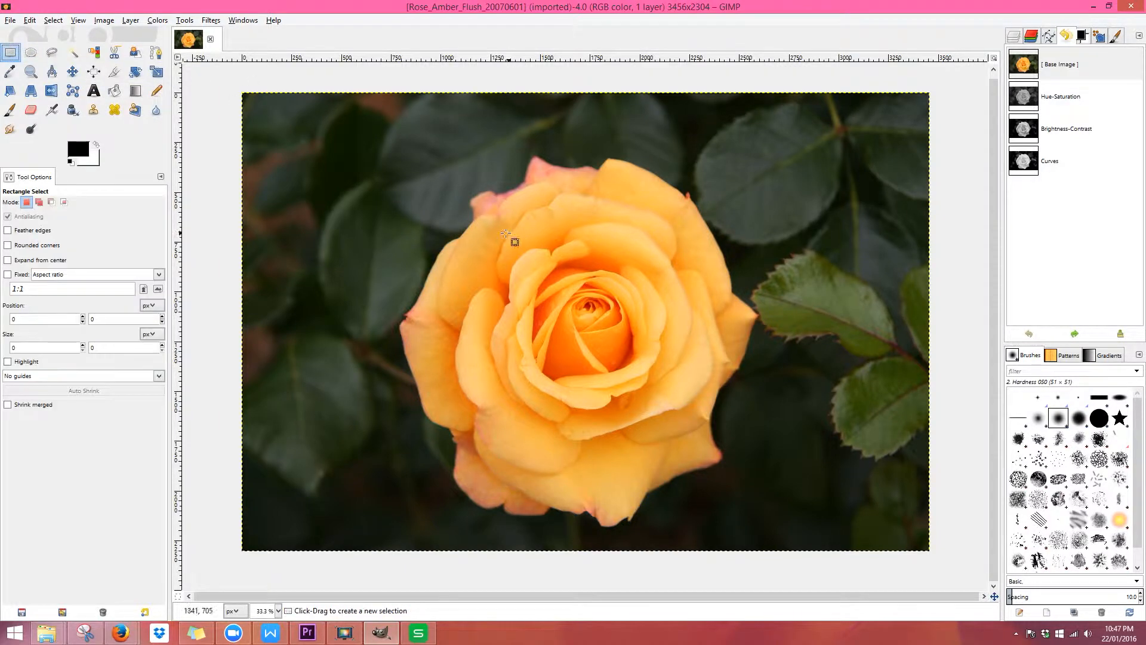
drag(401, 165, 752, 503)
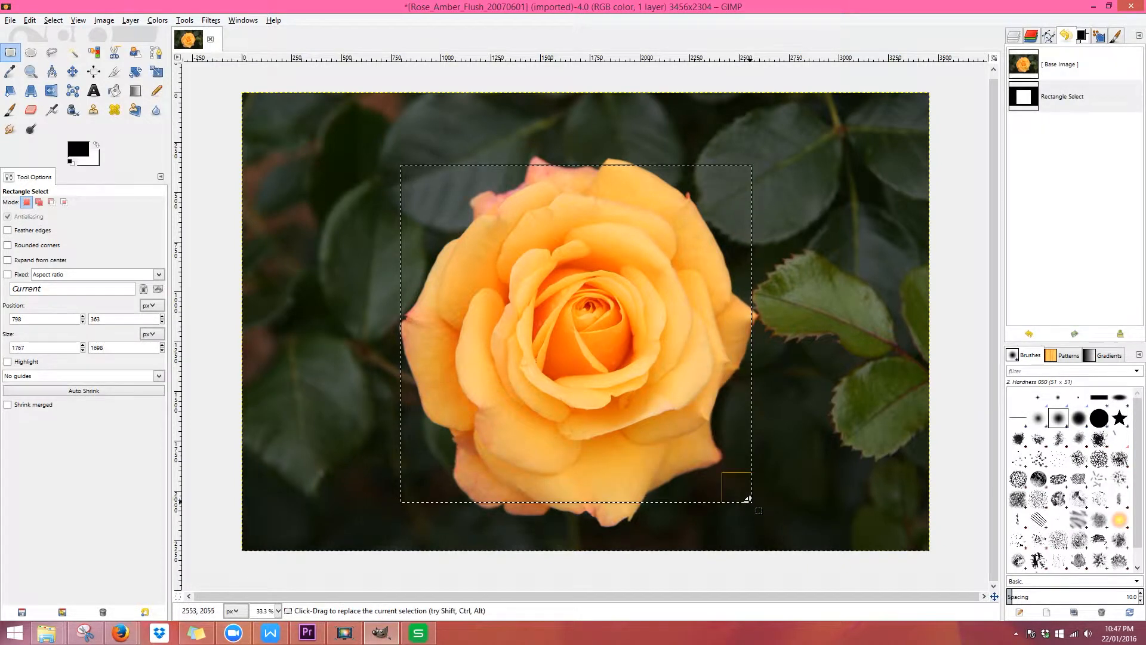
mouse_move(570, 326)
mouse_down()
mouse_move(594, 283)
mouse_move(572, 323)
mouse_up()
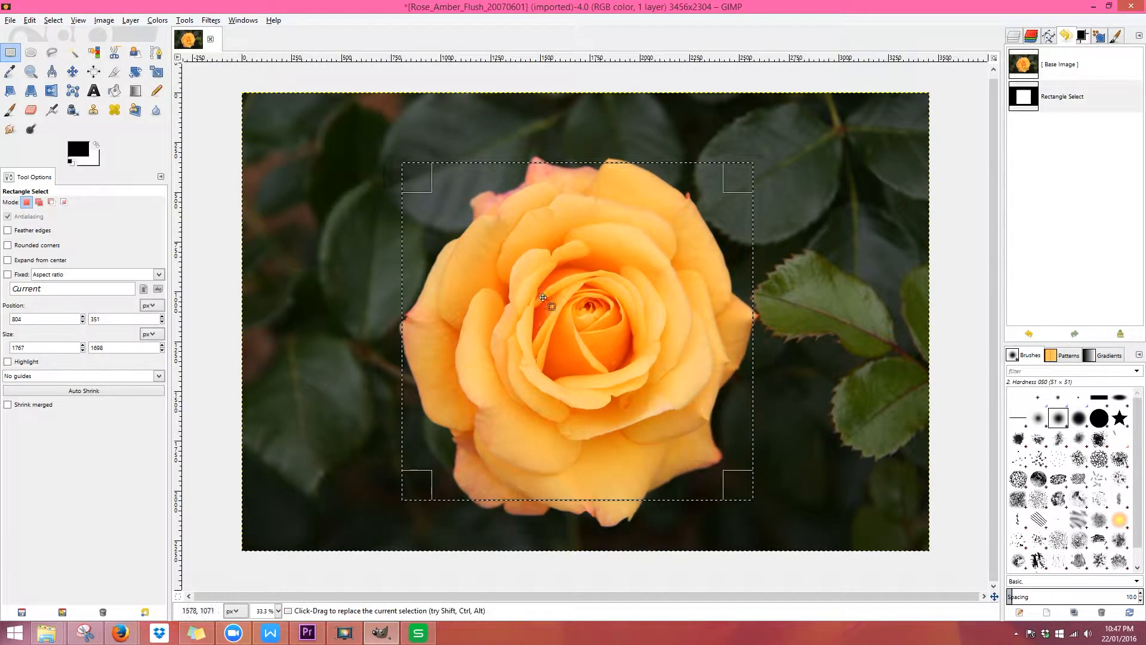
click(165, 21)
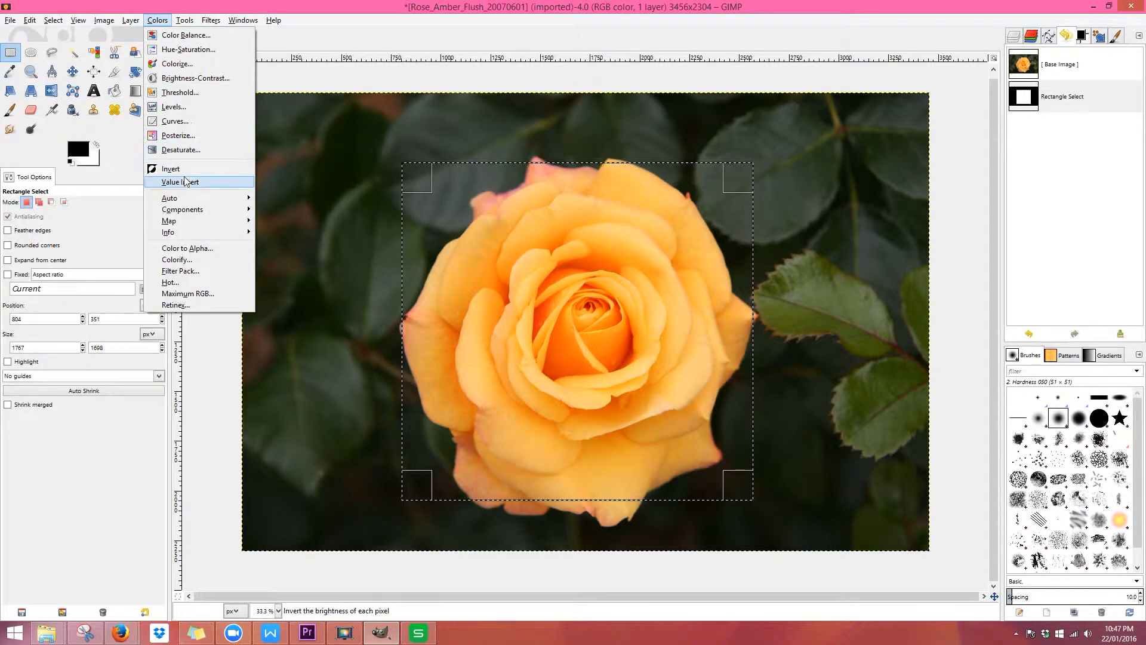
click(188, 49)
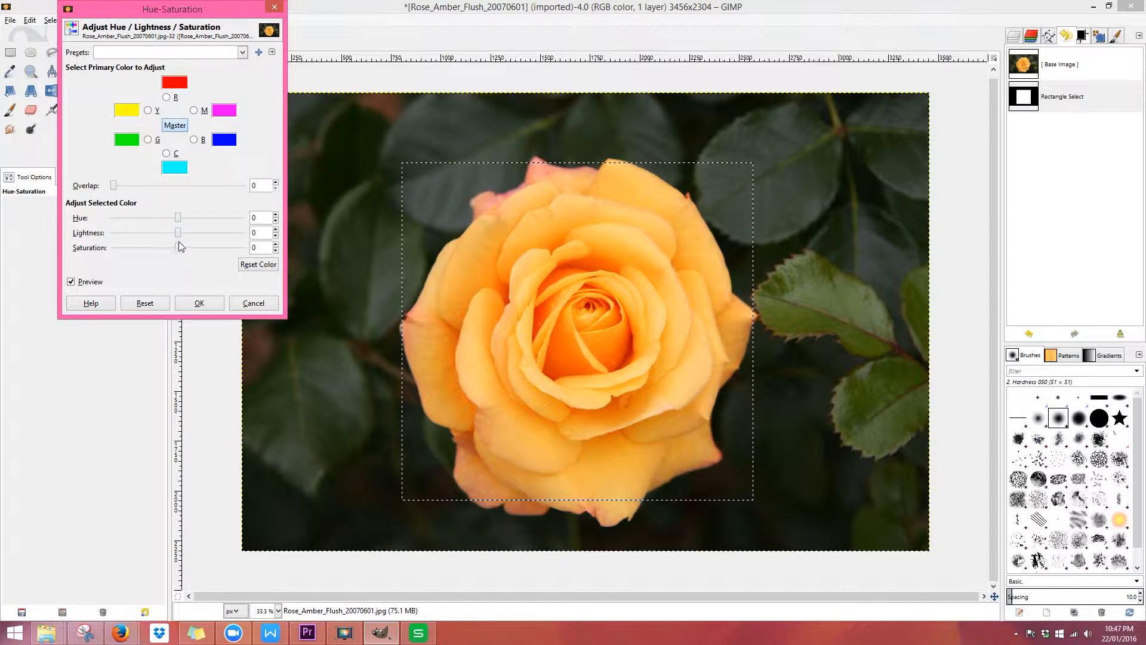
drag(177, 217, 216, 226)
click(252, 303)
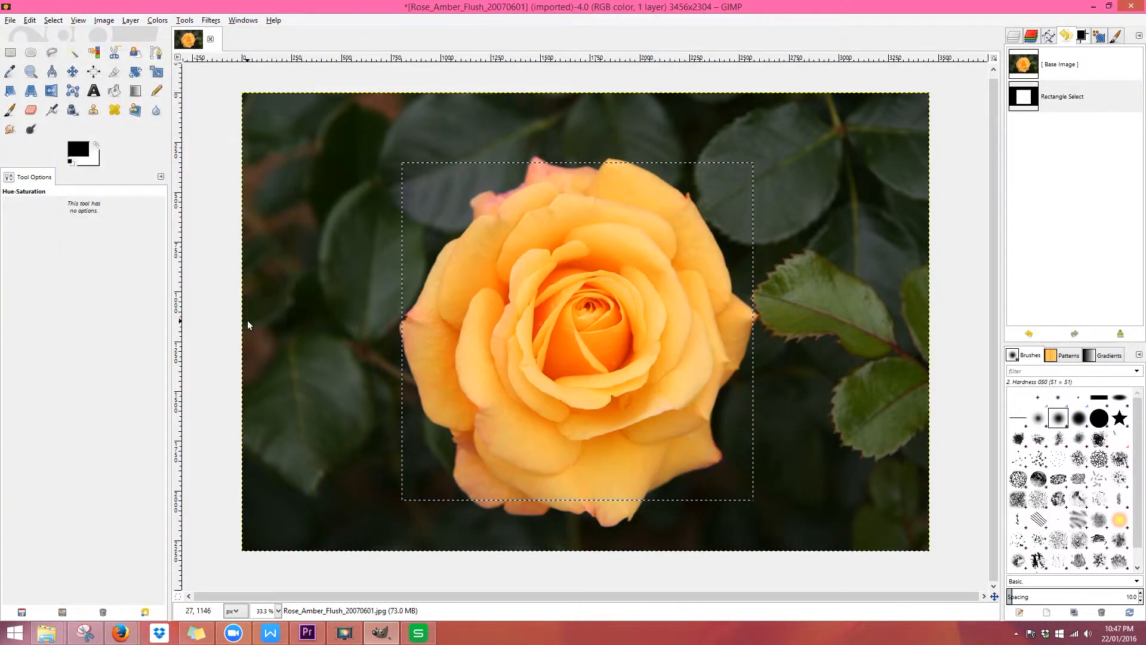
Step: Make an elliptical selection of about 2238 × 1587 px around the rose
click(31, 53)
drag(357, 170, 802, 485)
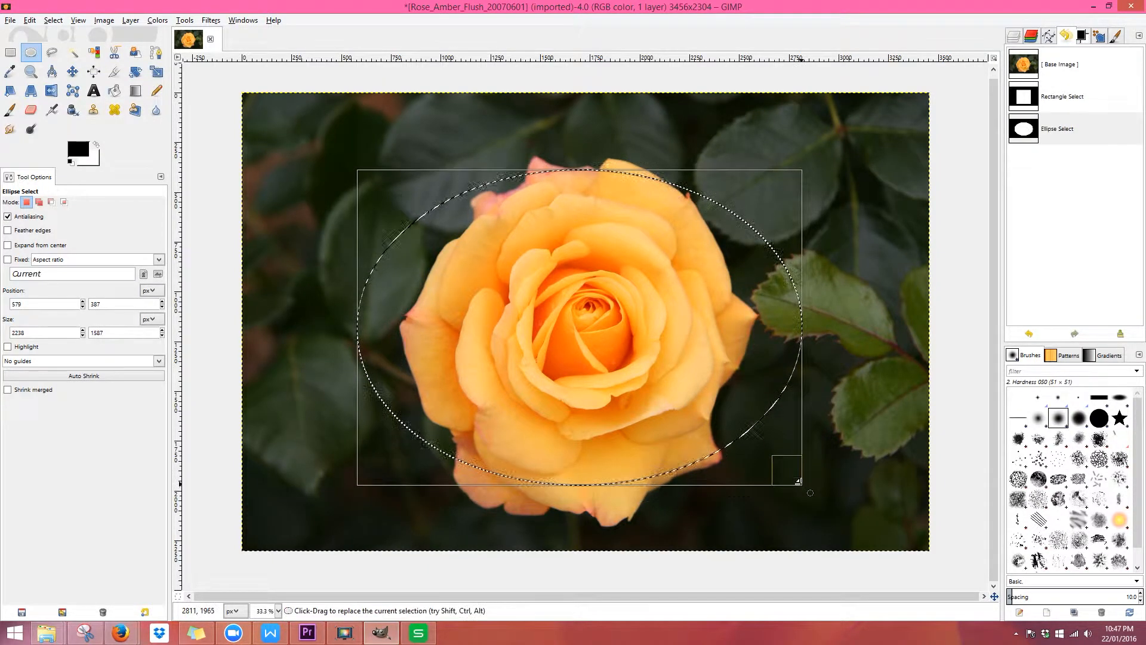
Step: Draw a small freehand selection on the leaves beside the rose's upper-left petals with the Free Select tool
click(52, 54)
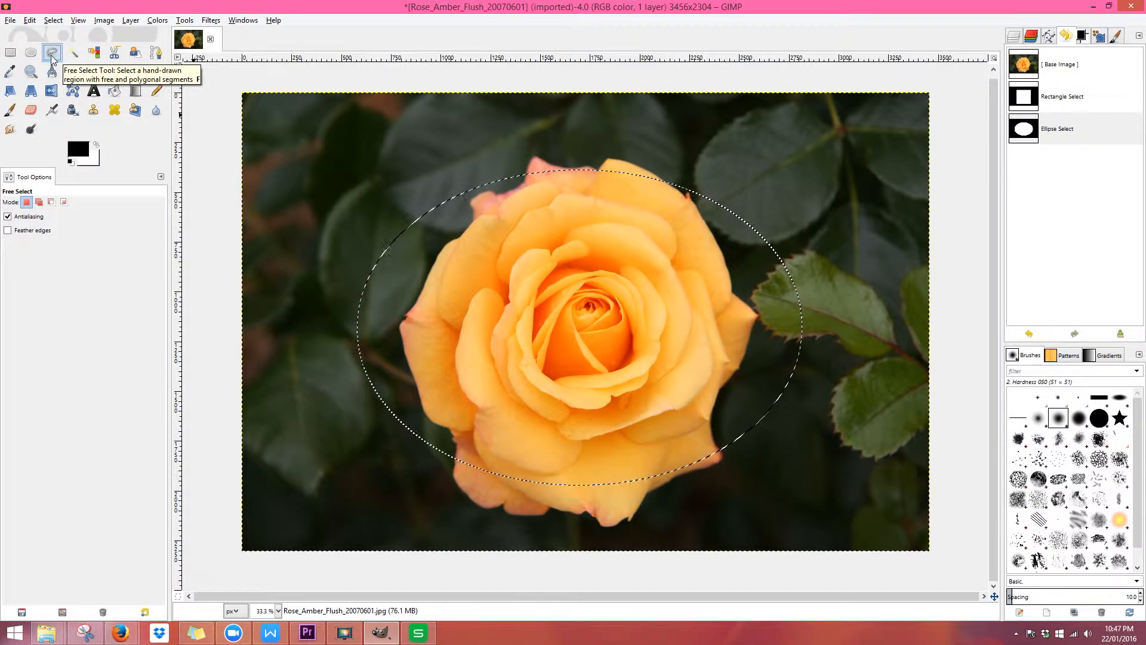
drag(390, 321, 404, 307)
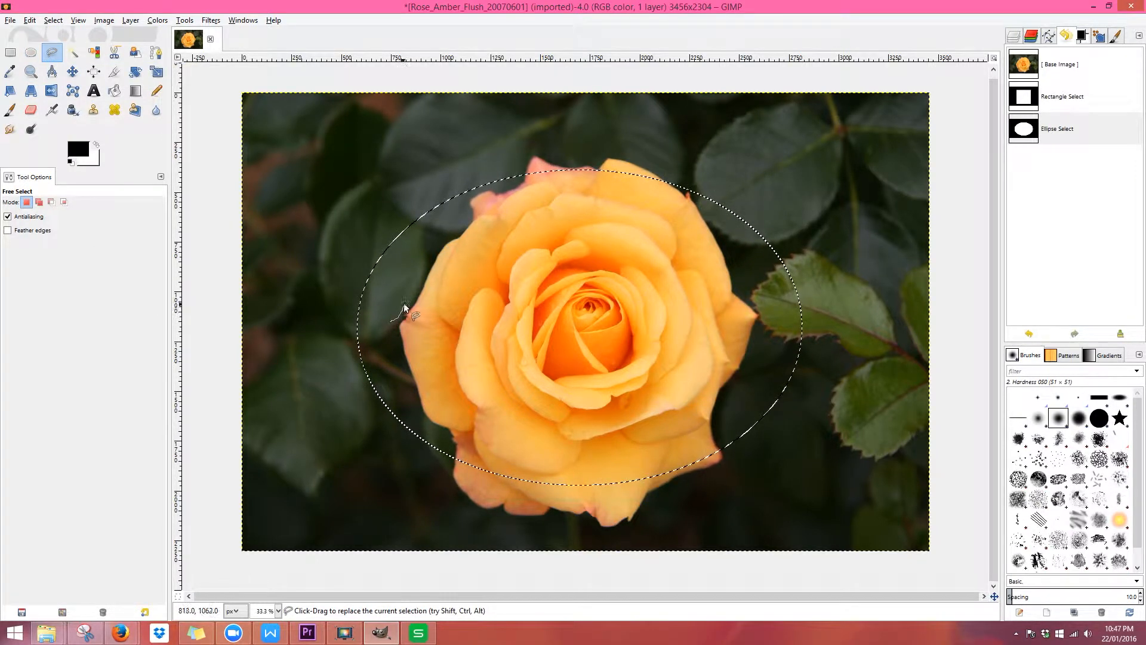
drag(446, 239, 447, 233)
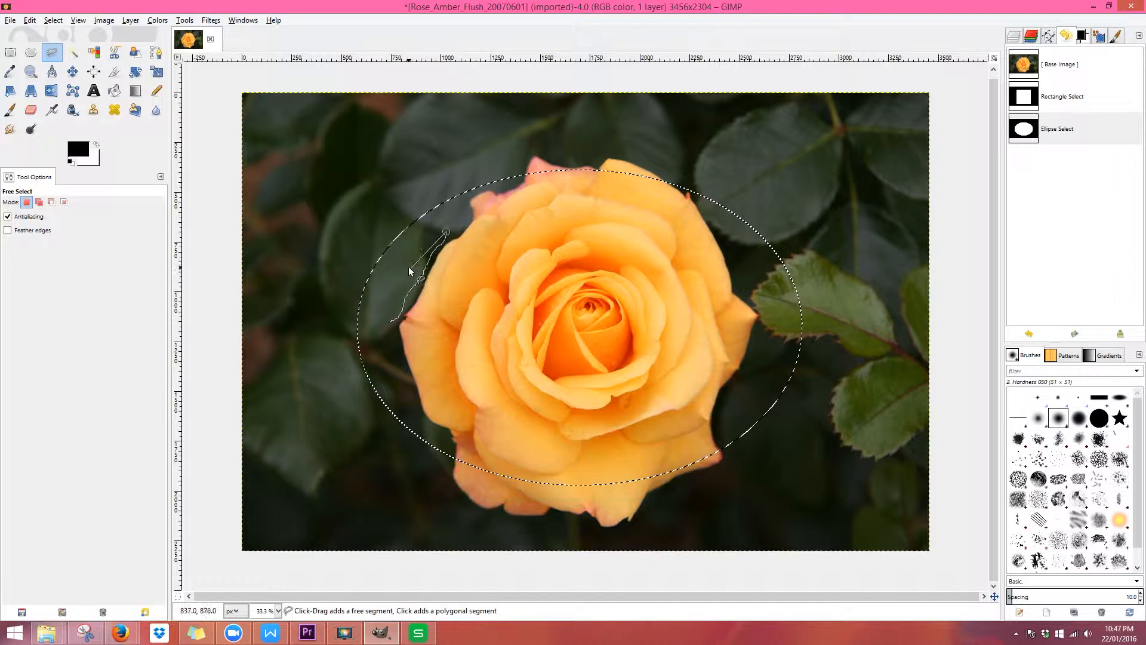
click(390, 323)
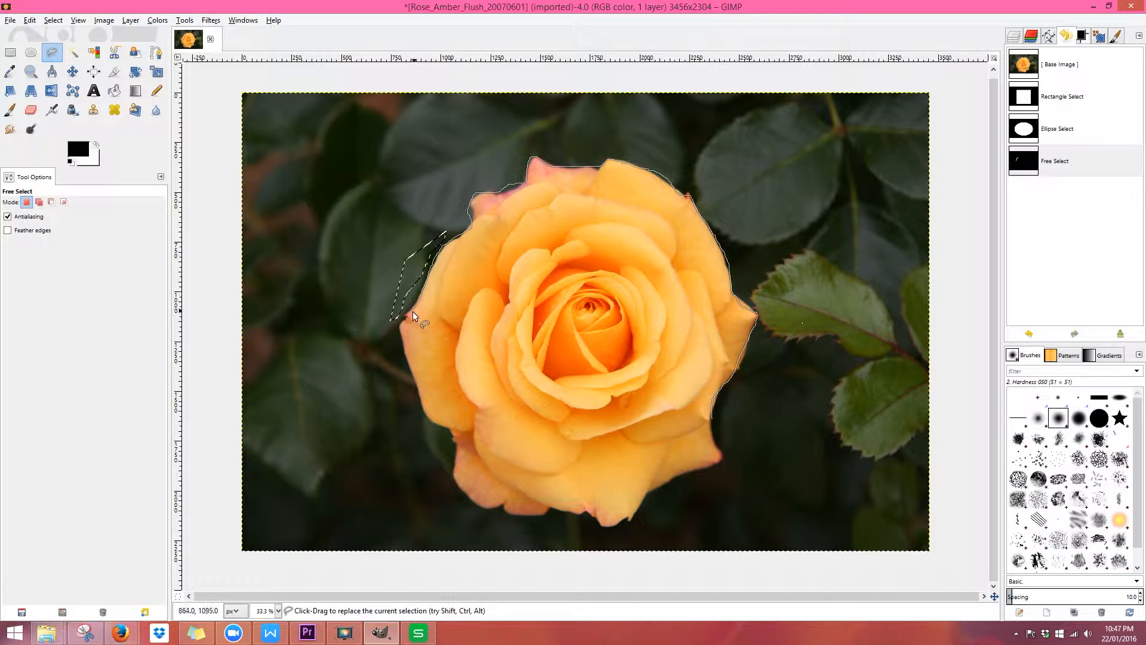
Step: Trace a freehand selection around the rose's petal outline and close it to isolate the flower
drag(420, 389, 432, 422)
mouse_move(455, 464)
mouse_down()
mouse_move(467, 501)
mouse_move(531, 512)
mouse_up()
mouse_move(674, 482)
mouse_down()
mouse_move(720, 458)
mouse_move(709, 415)
mouse_up()
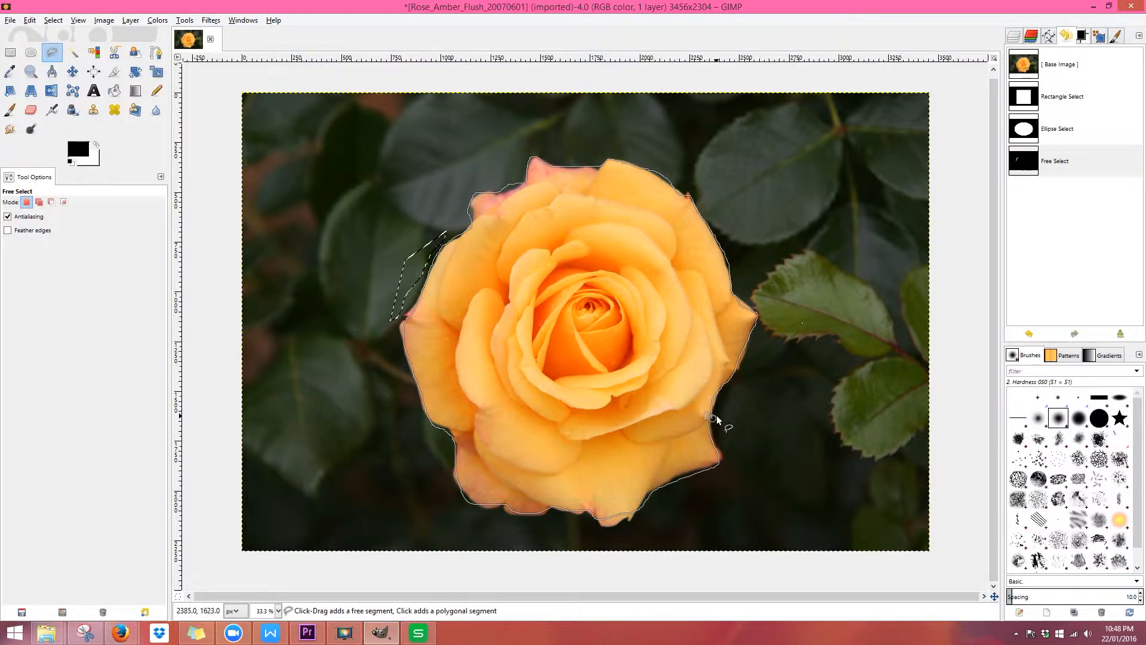
click(715, 416)
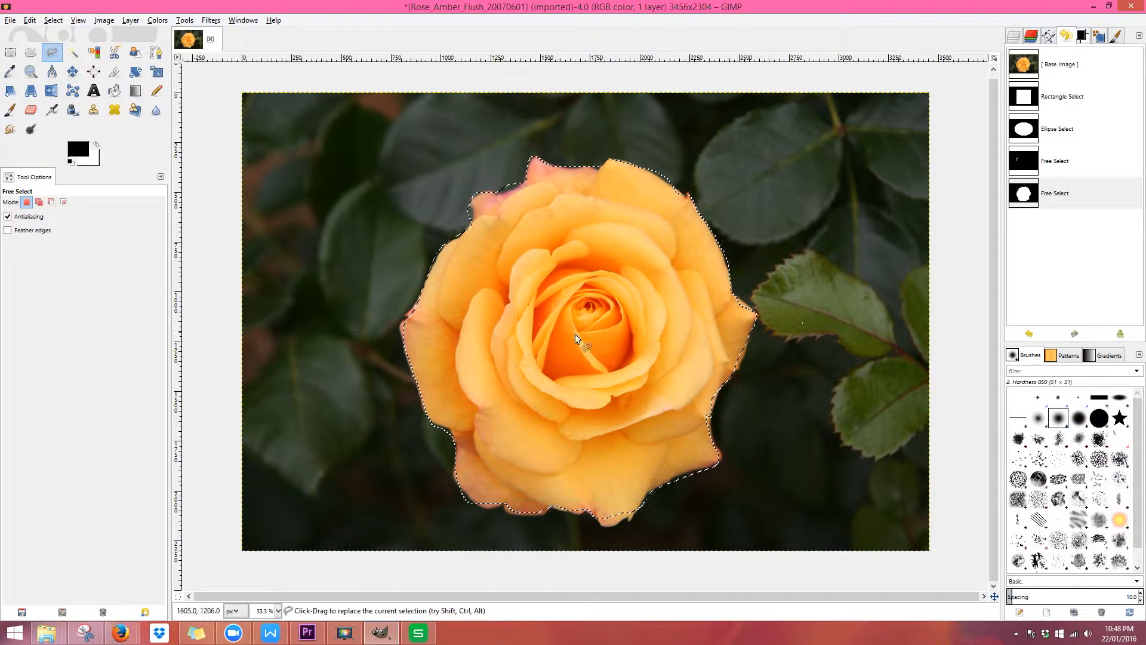
Step: Try a Curves adjustment on the selected rose
click(157, 19)
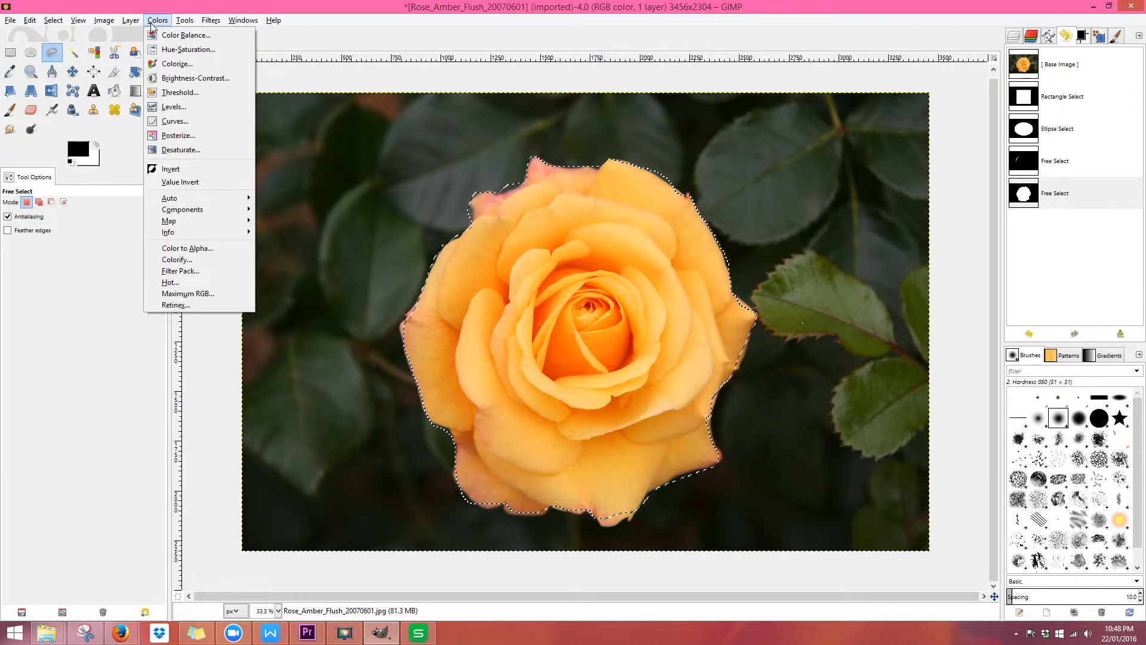
click(175, 122)
drag(187, 338, 203, 367)
click(233, 477)
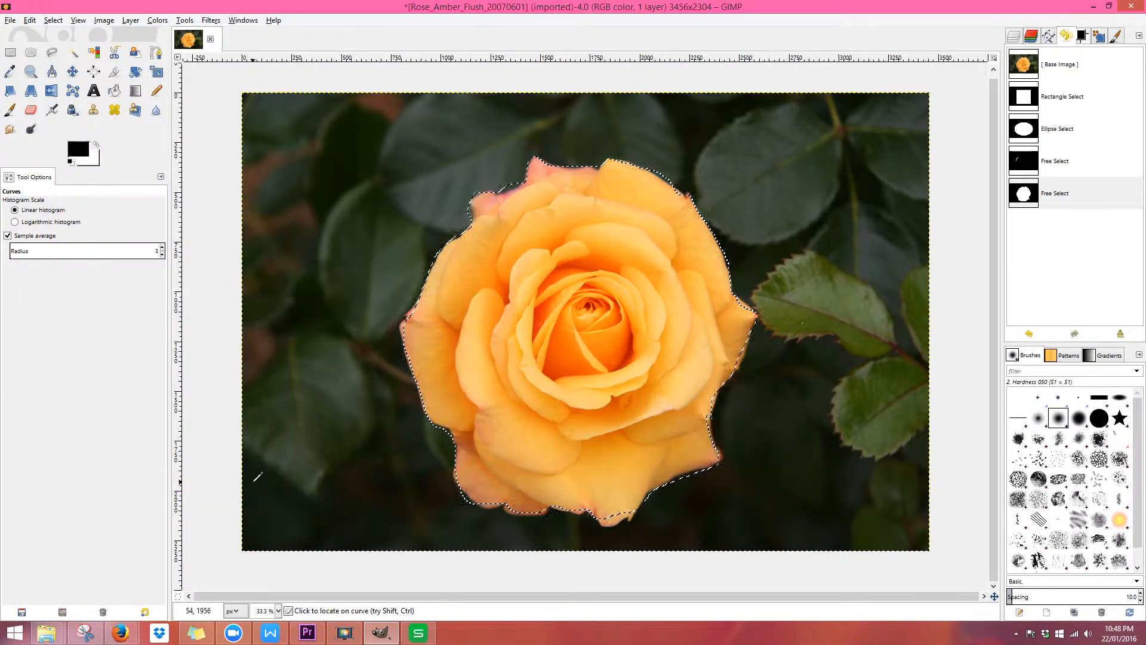
Step: Activate the Fuzzy Select tool and clear the freehand selection around the rose
click(74, 56)
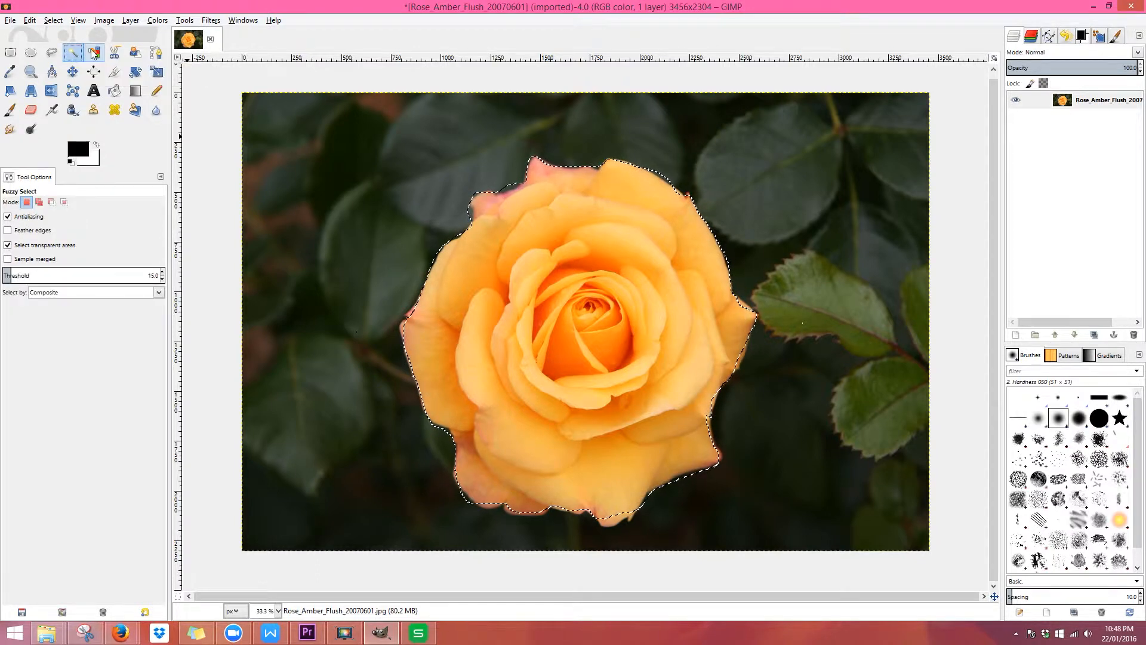
click(53, 20)
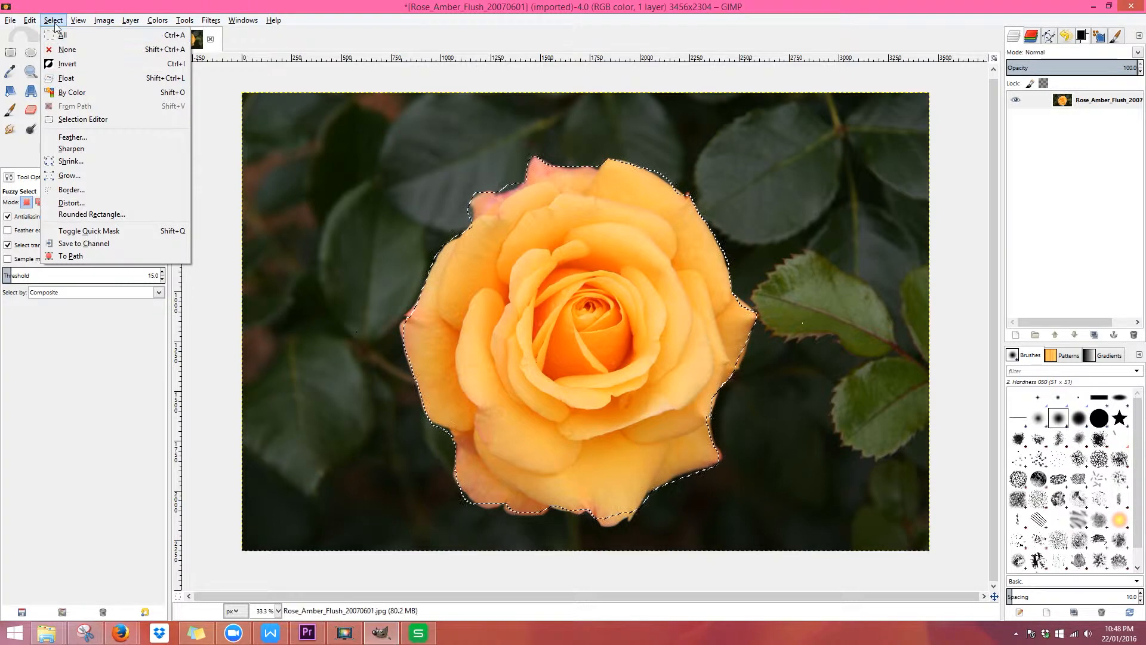
click(67, 50)
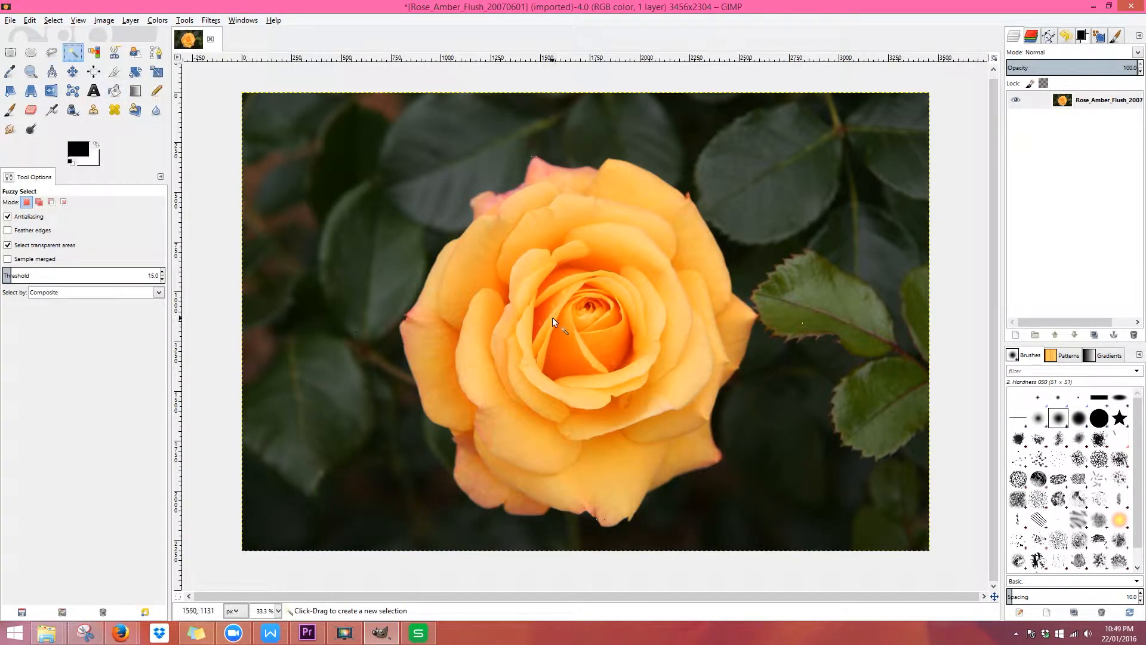
Step: Try Fuzzy Select at threshold 15 on the rose's upper pink petals and on several surrounding leaves, ending with the large leaf at upper right
click(594, 170)
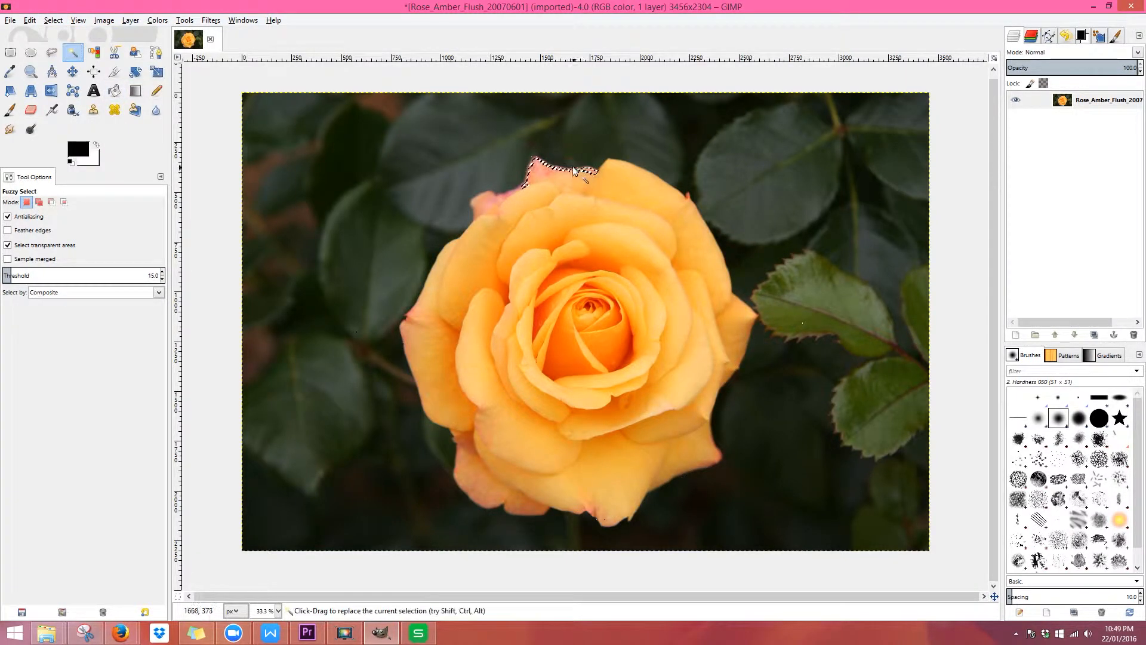
click(503, 185)
click(339, 270)
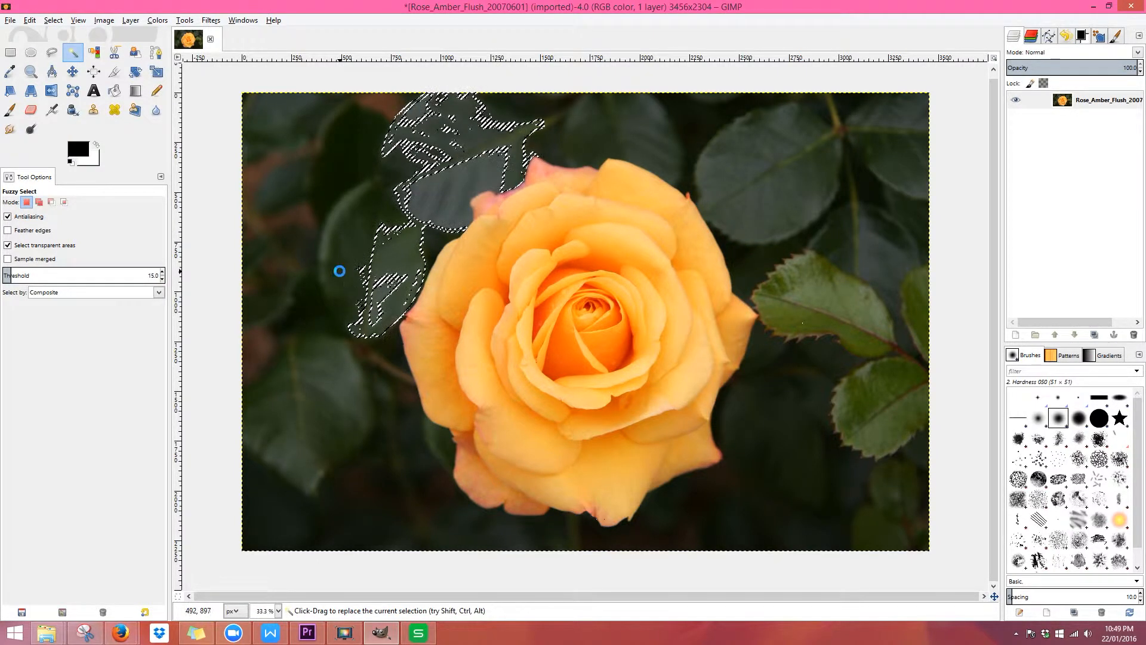
click(342, 175)
click(446, 190)
click(583, 132)
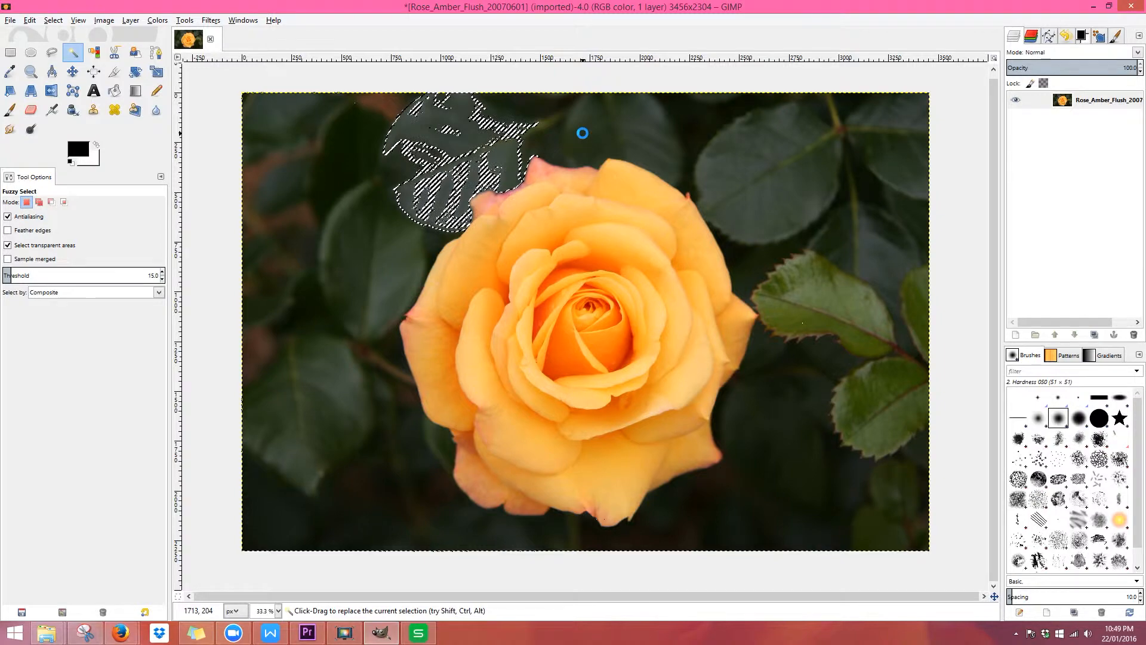
click(787, 217)
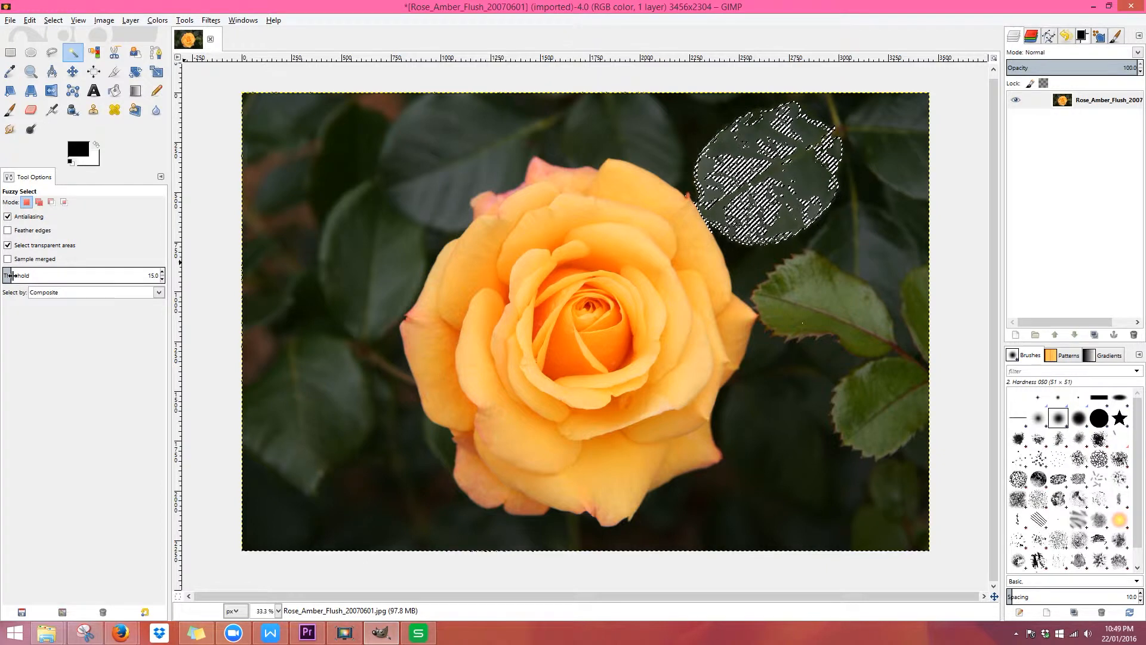
Step: Adjust the Fuzzy Select threshold through 161 to 64 and select the whole leafy background around the rose
scroll(8, 275, up, 2)
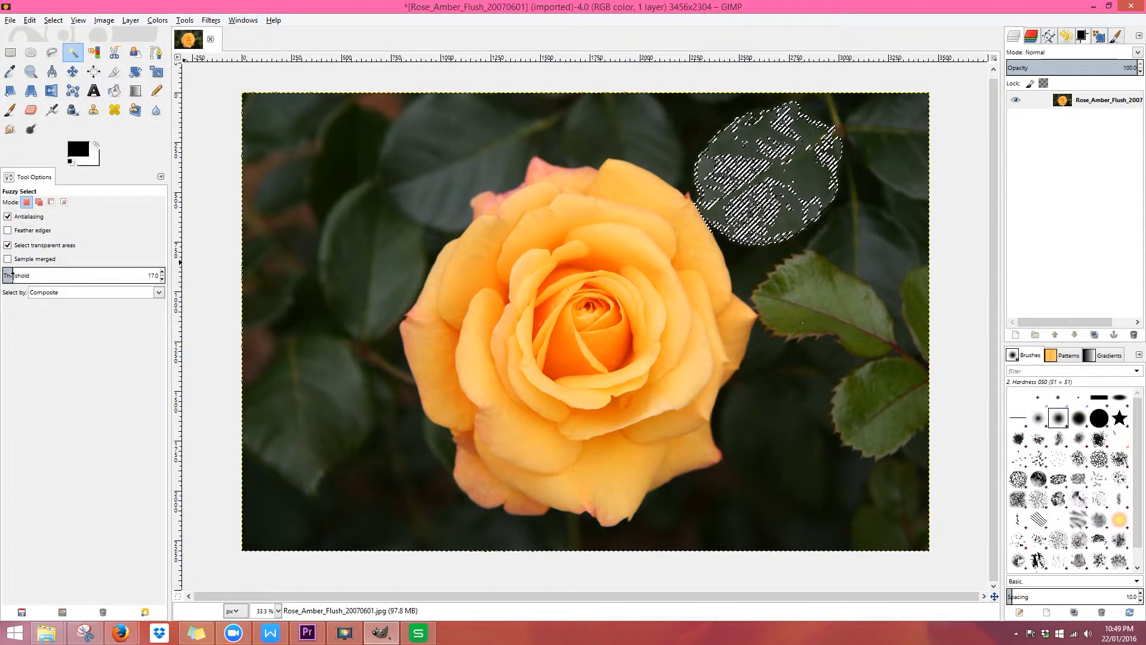
click(102, 273)
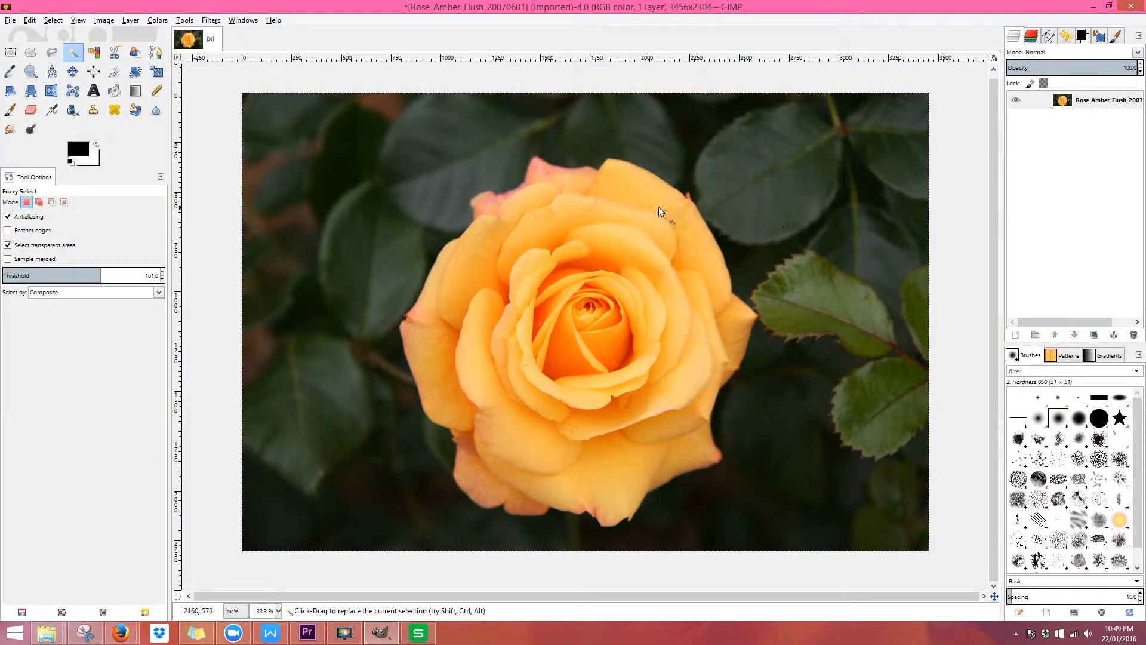
drag(102, 273, 41, 275)
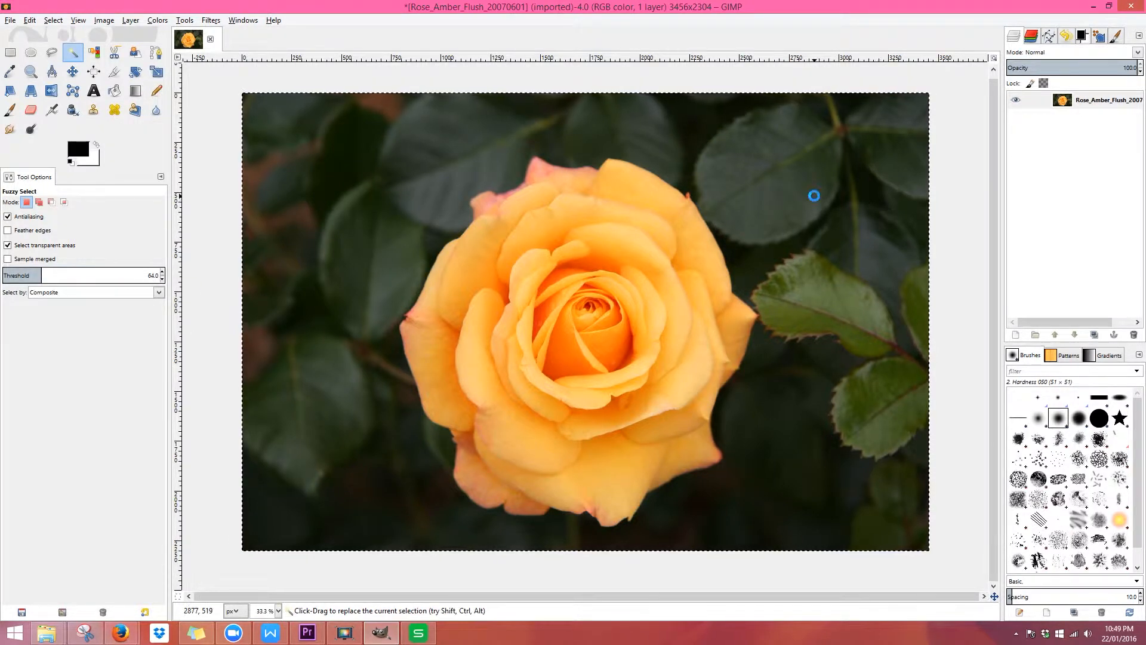
click(814, 195)
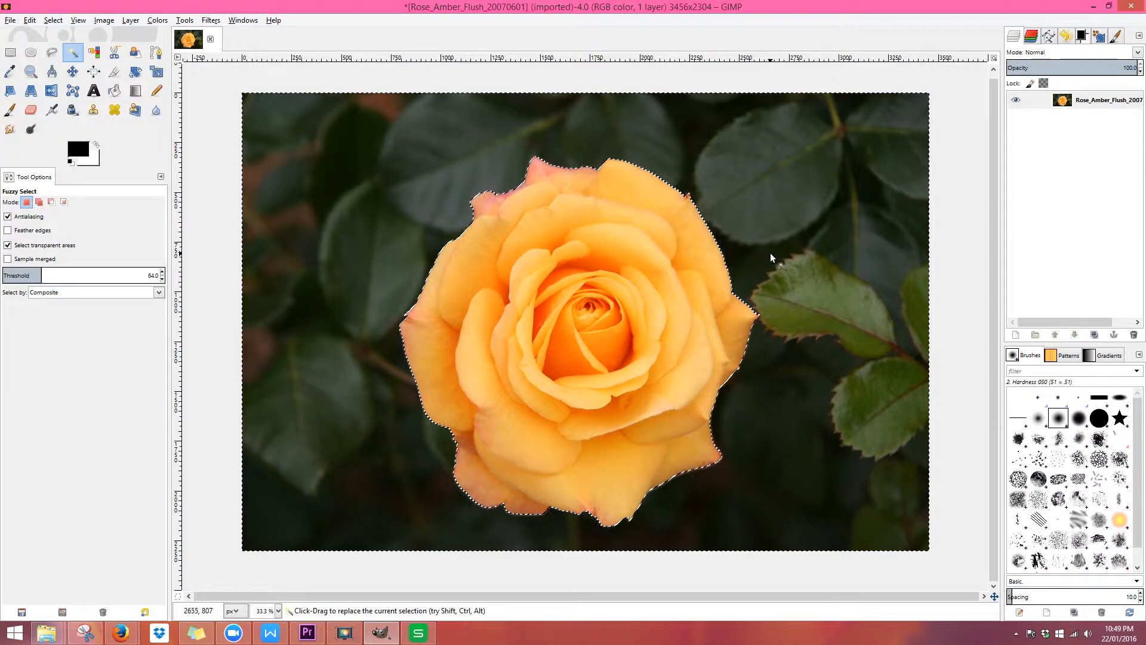
Step: Try selecting the rose's inner petals with Fuzzy Select and extending the area in add mode
click(618, 314)
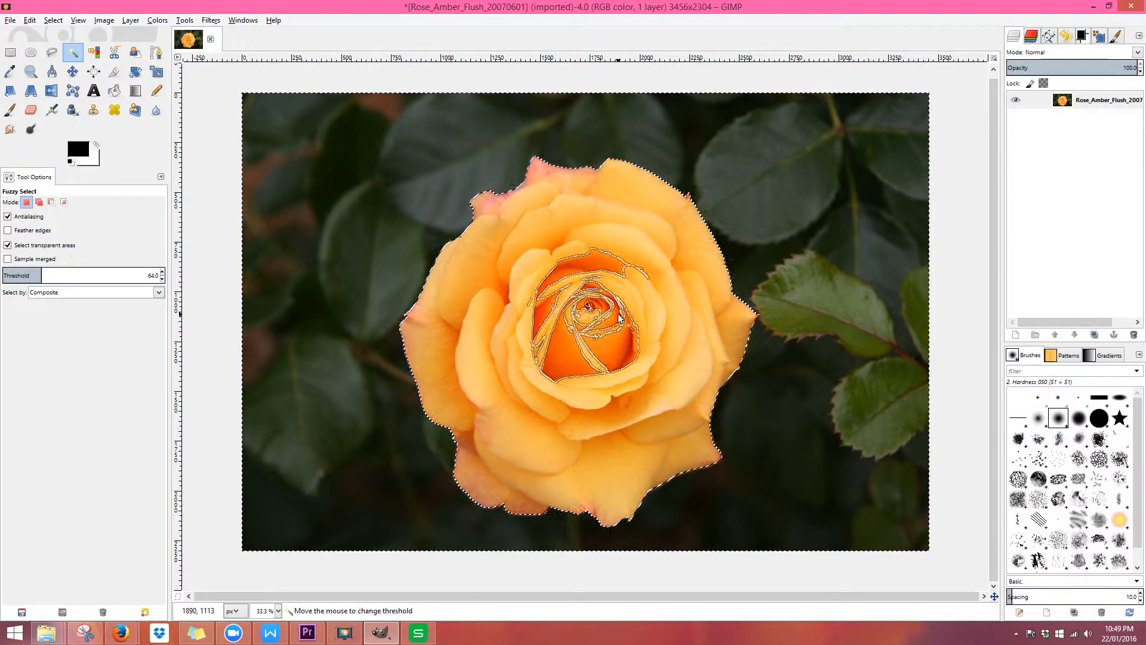
drag(616, 328, 621, 371)
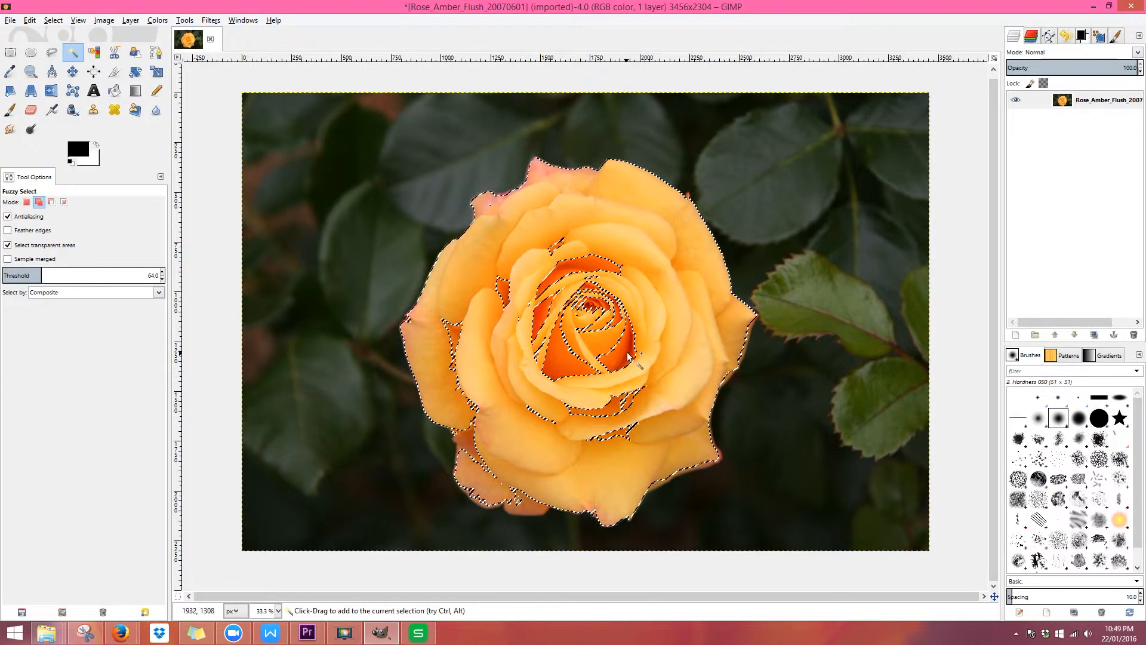
drag(655, 261, 790, 366)
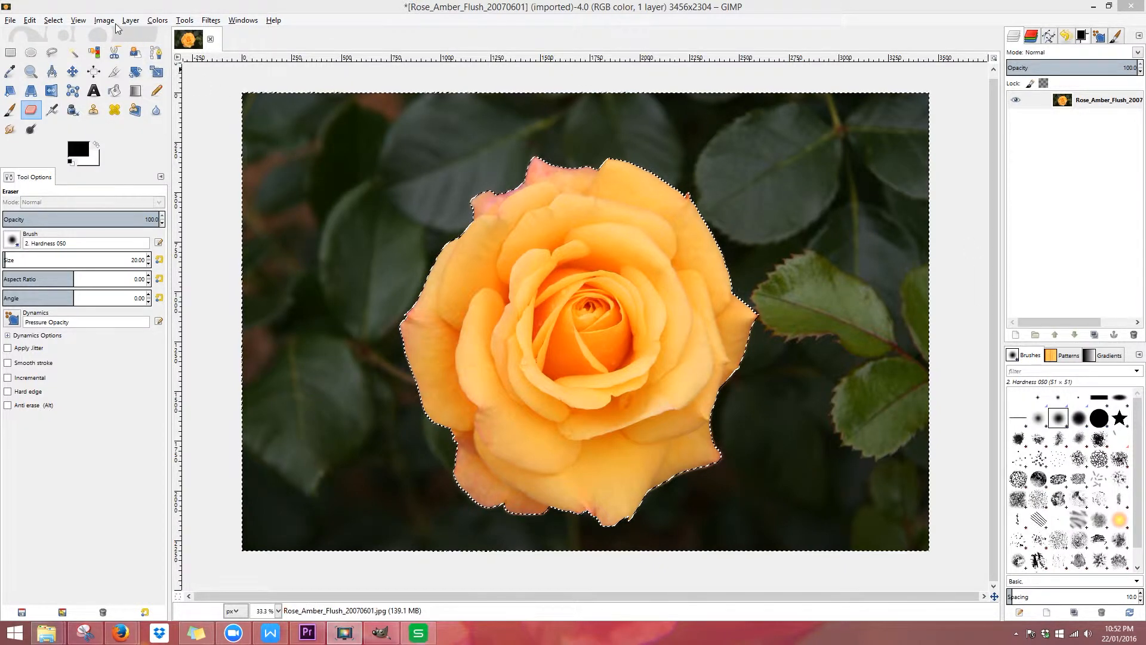
Step: Invert the background selection to the rose and add a layer mask initialized from Selection to the photo layer
click(59, 22)
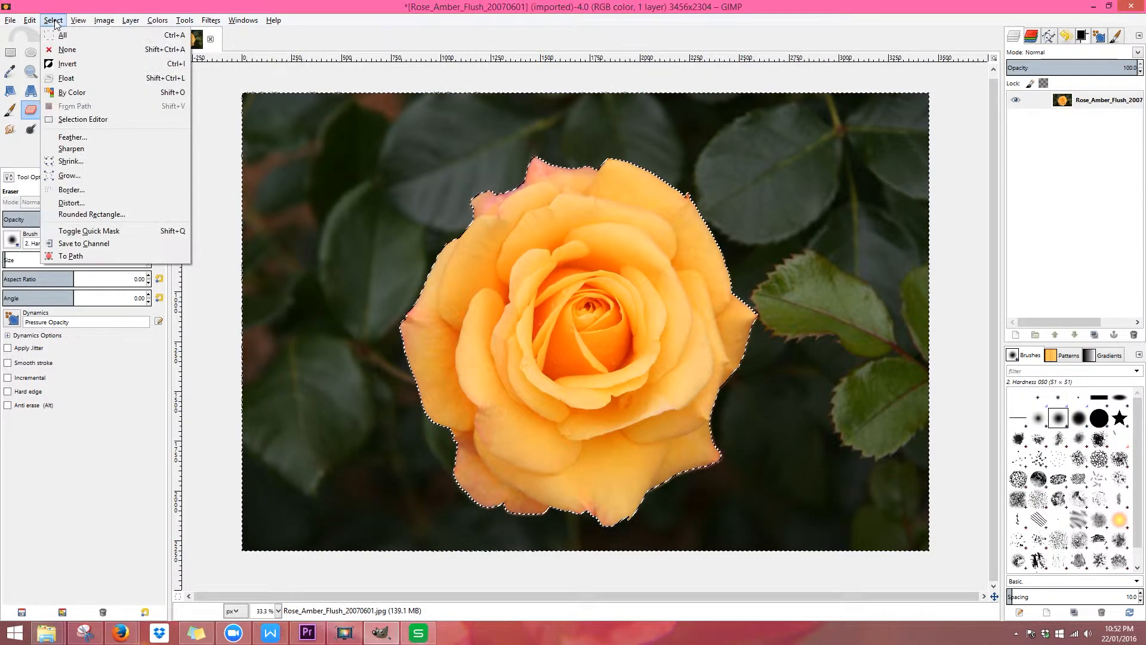
click(67, 64)
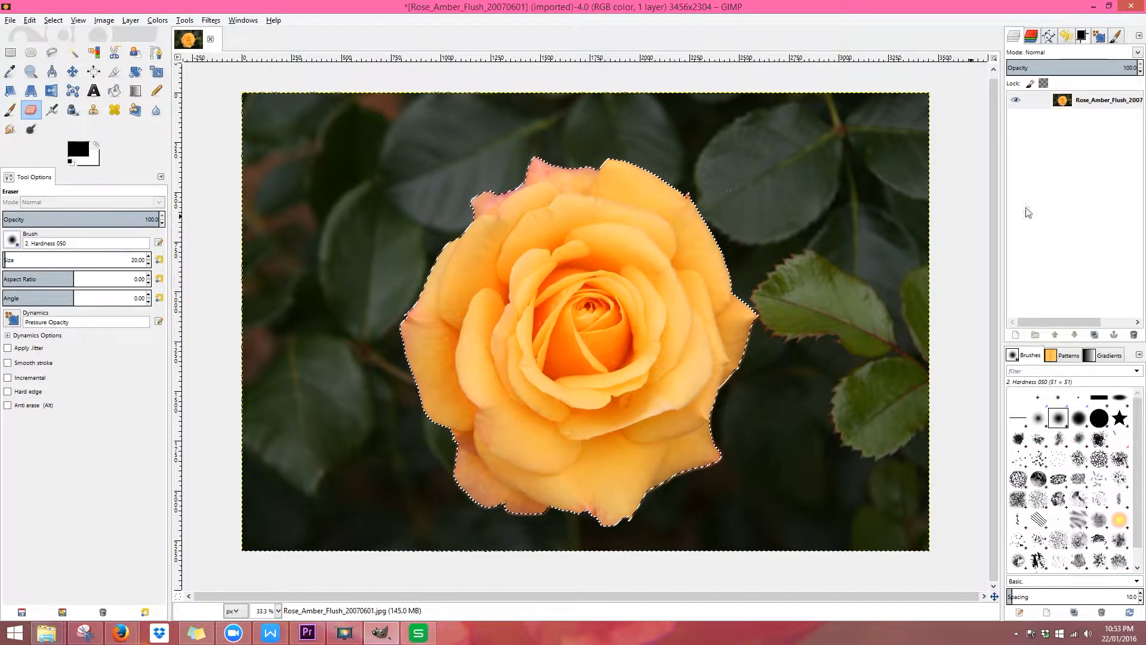
click(1090, 102)
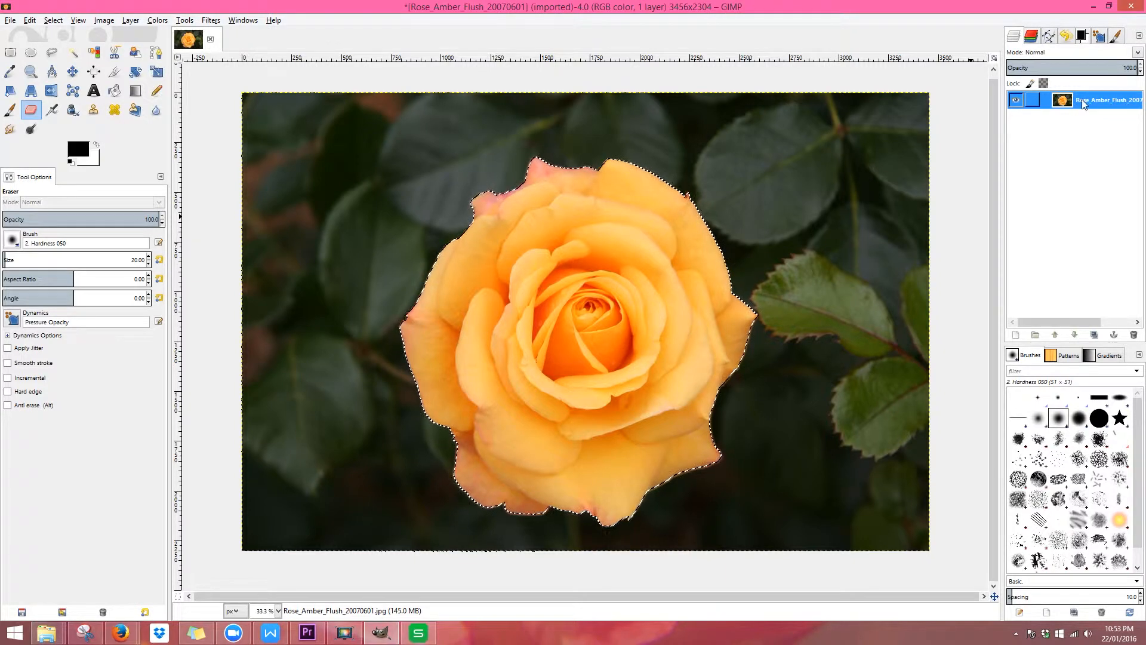
right_click(1082, 100)
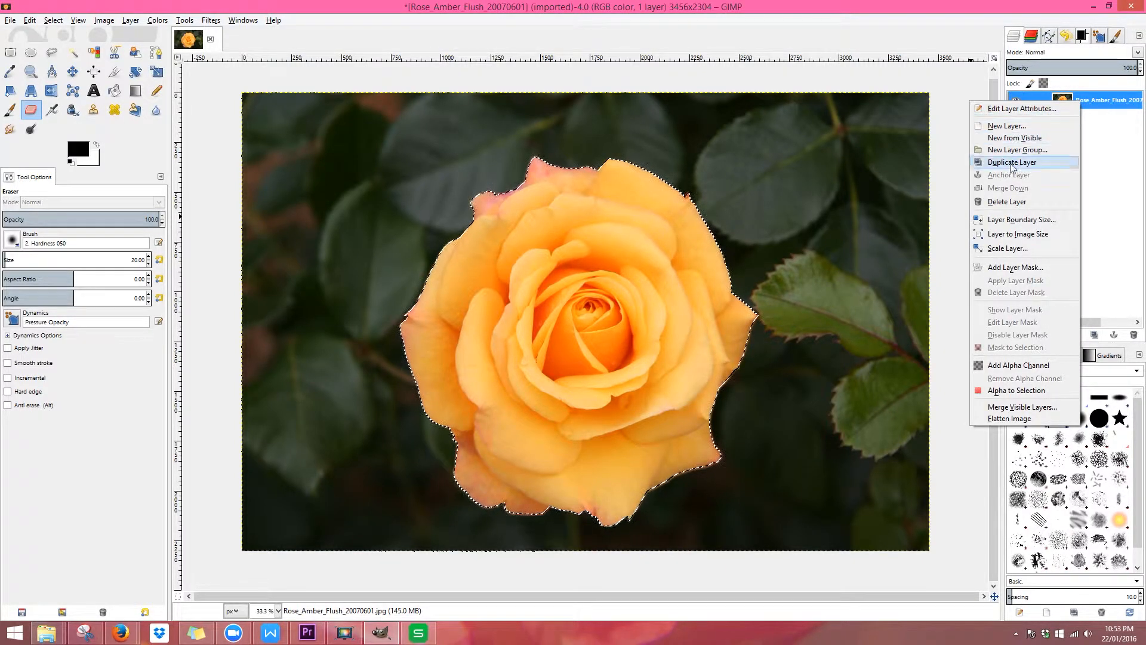
click(1008, 270)
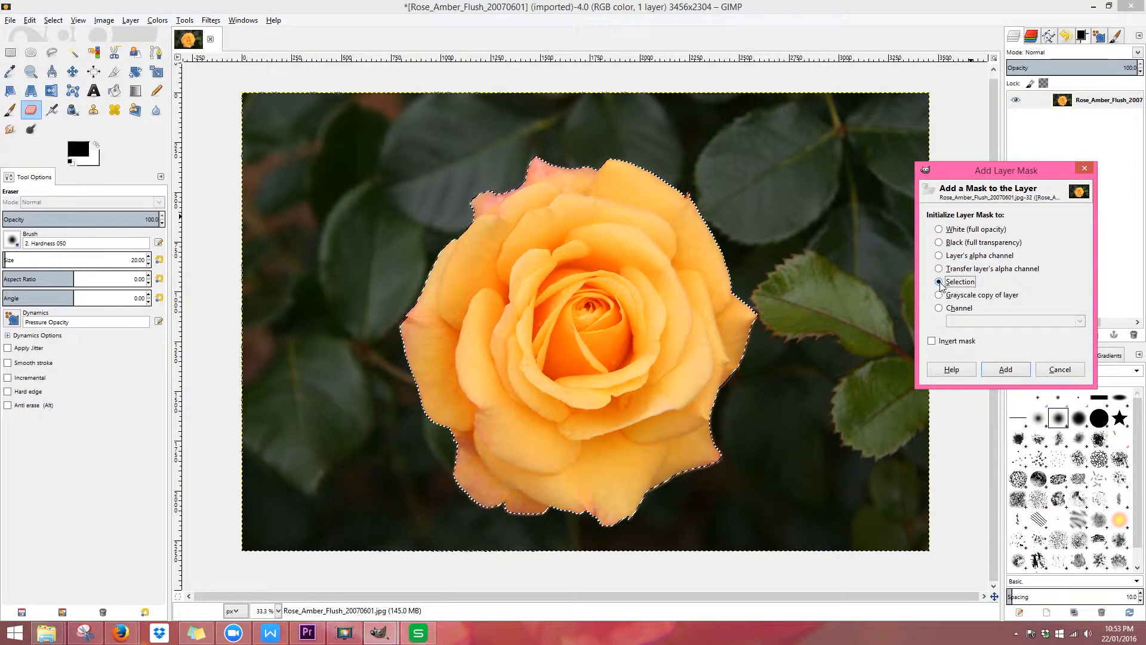
click(1006, 369)
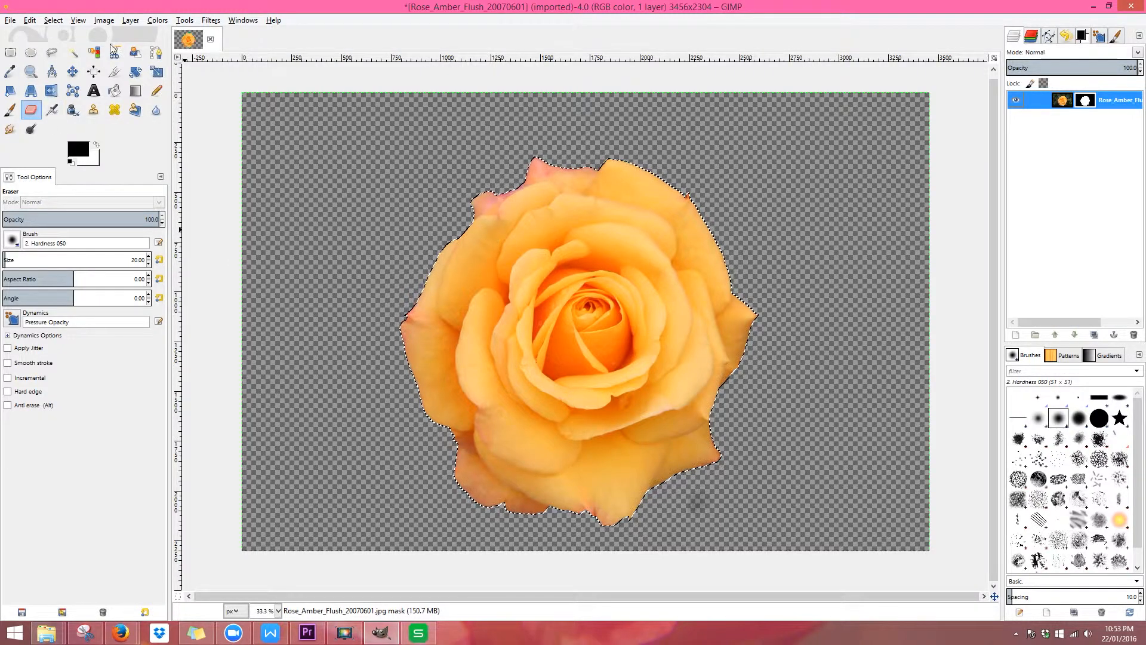
Step: Activate the Move tool and clear the selection around the masked rose
click(73, 72)
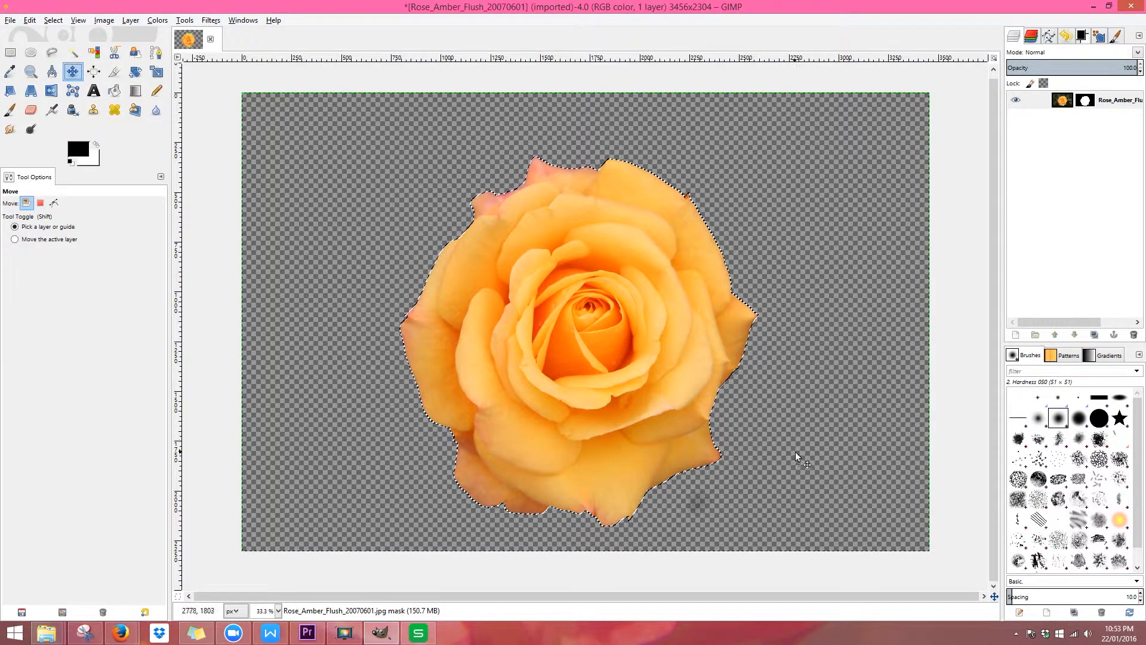
click(53, 20)
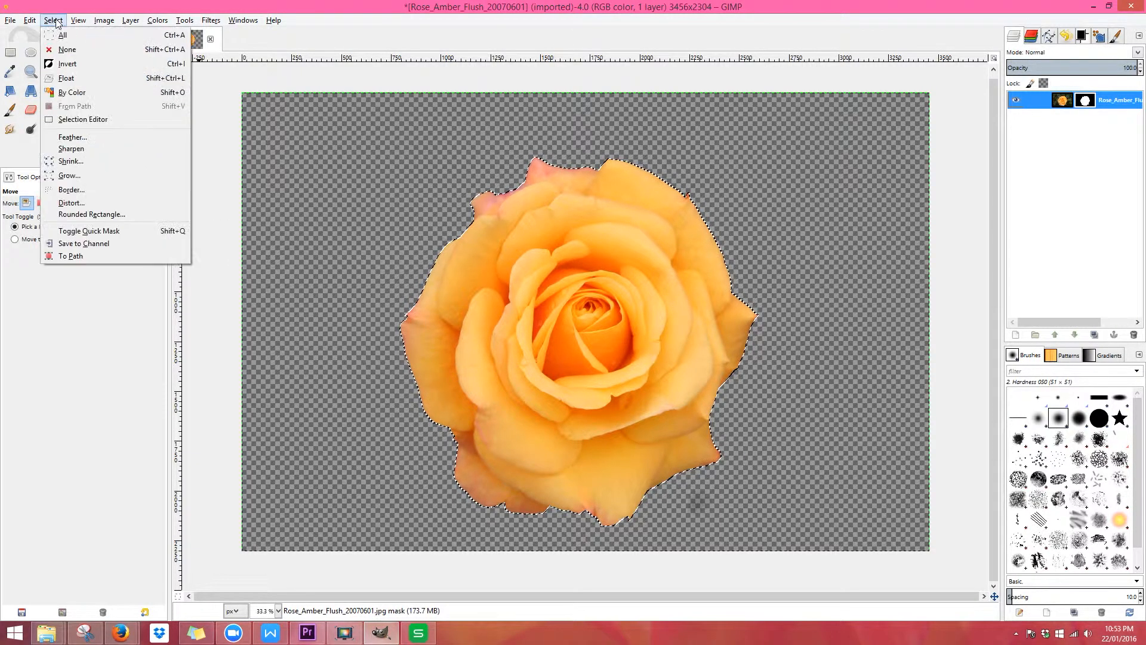
click(72, 50)
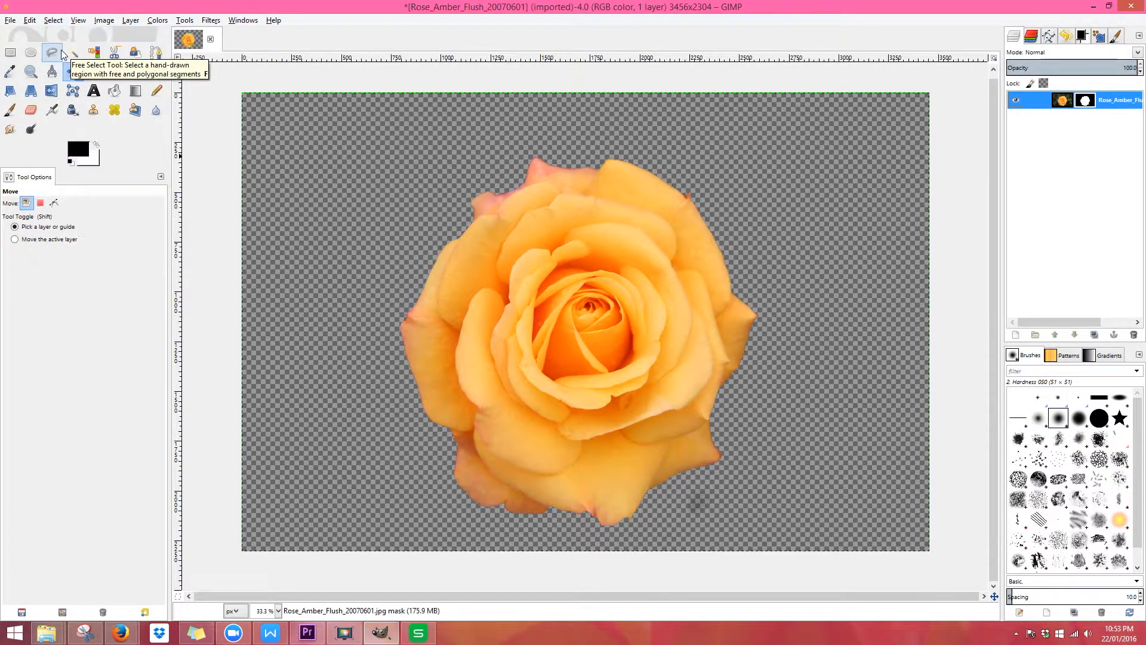
Step: Make the layer's image active instead of its mask and reposition the cut-out rose on the canvas
click(1063, 103)
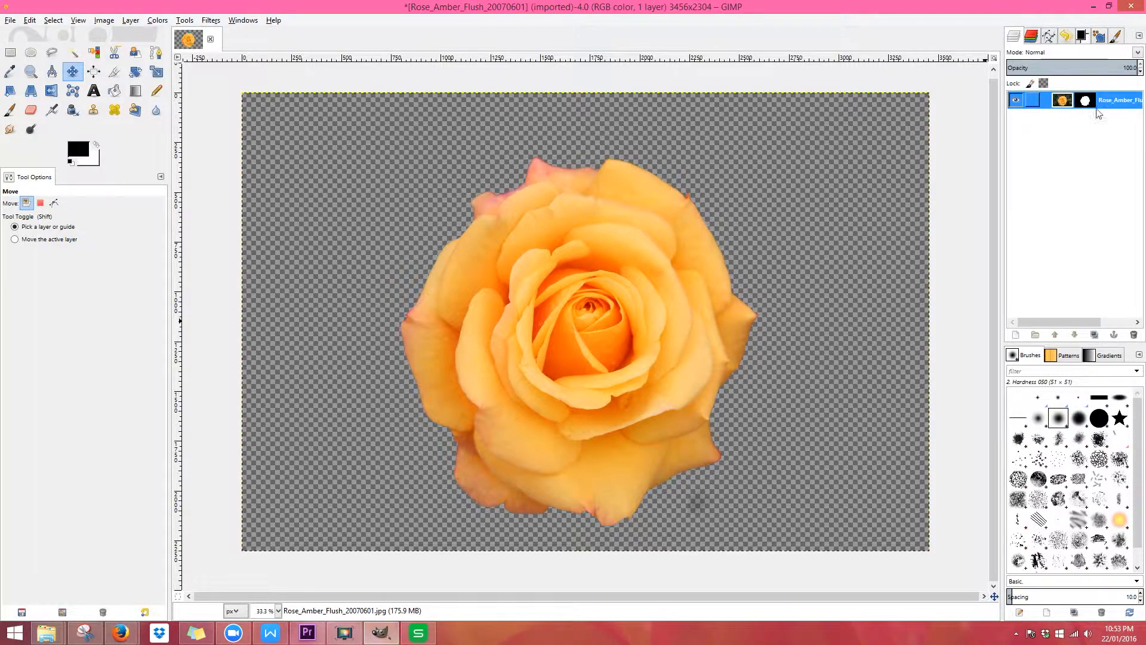
drag(719, 300, 565, 399)
click(1069, 101)
drag(593, 325, 587, 294)
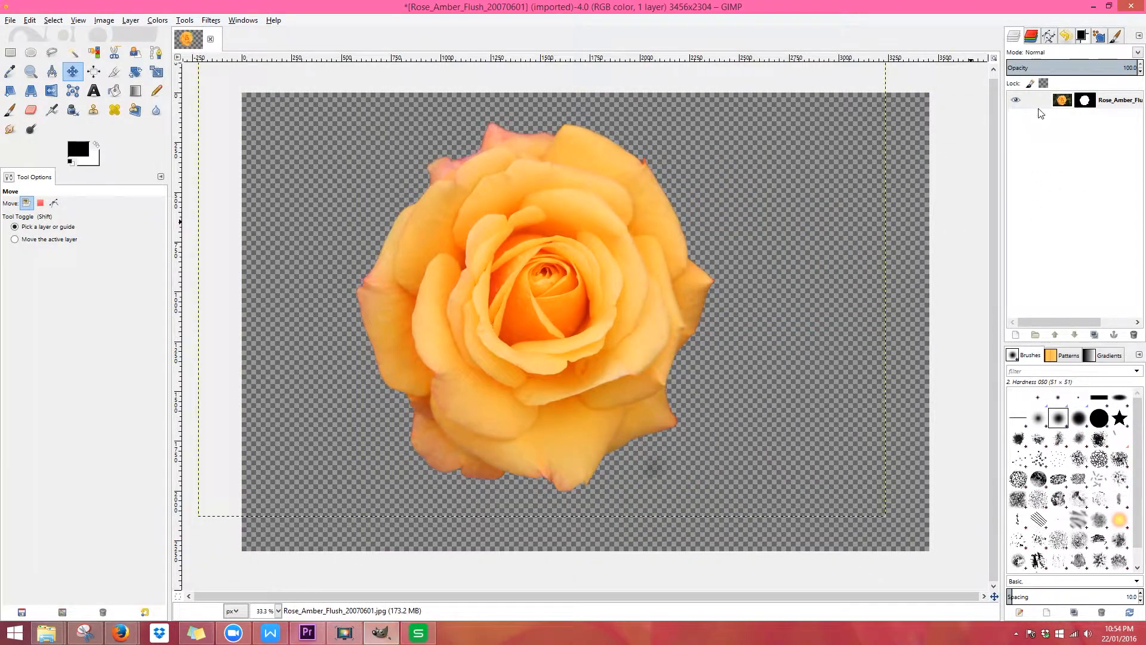
Step: Duplicate the rose layer twice, placing one copy on the left and the other at the upper right of the canvas
click(1095, 334)
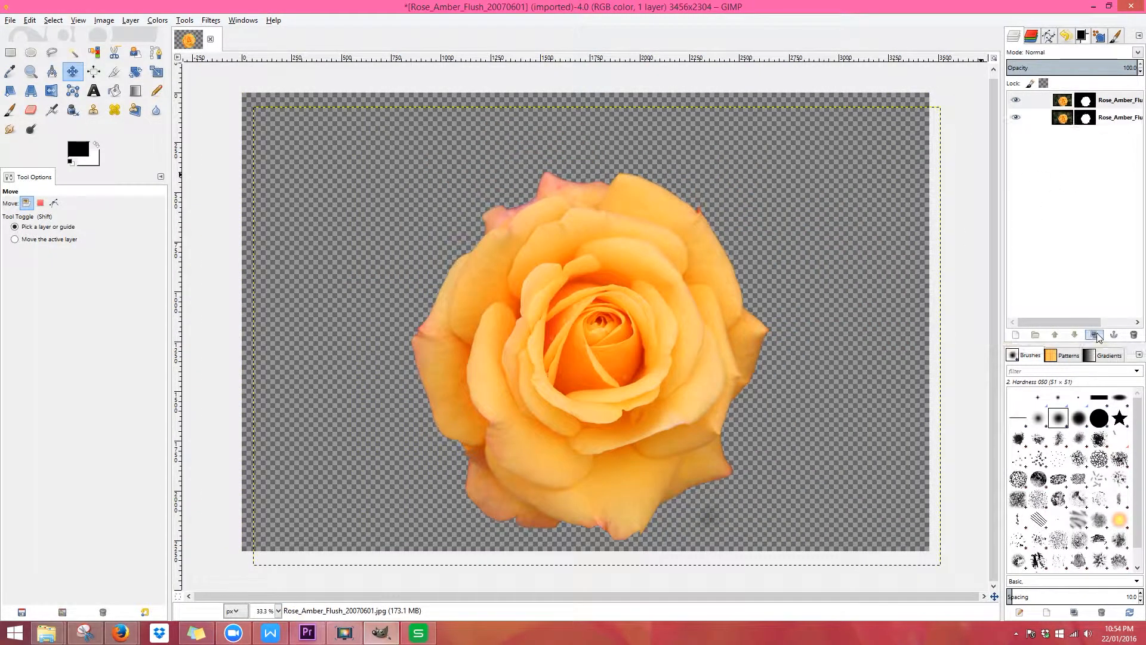
drag(629, 395, 479, 377)
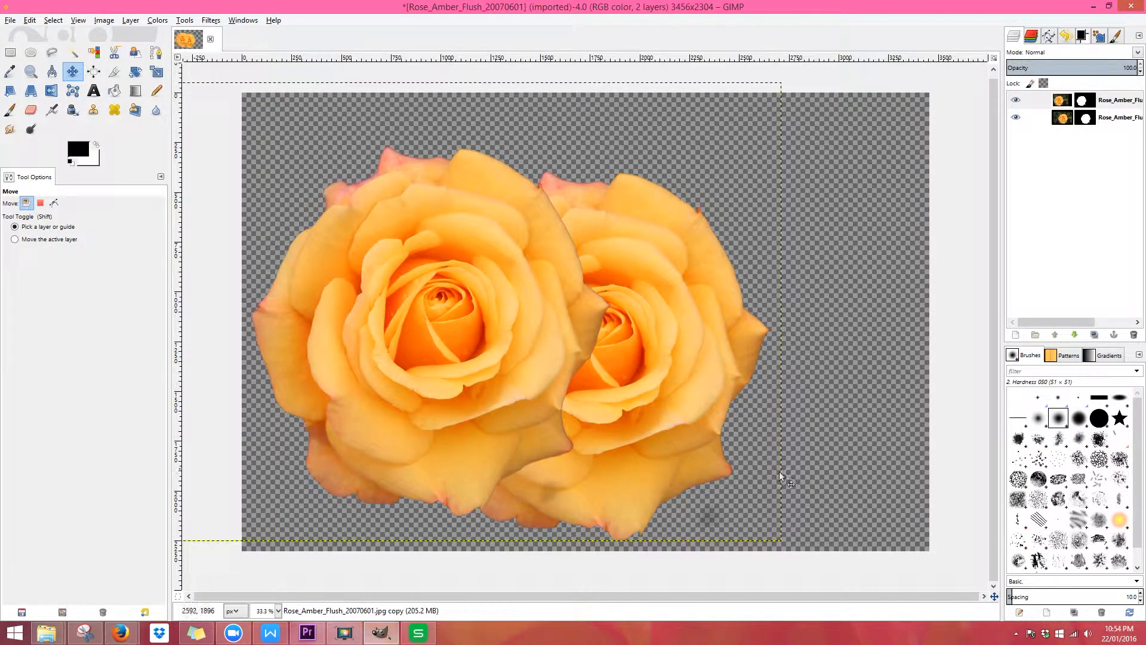
click(1093, 335)
drag(468, 358, 779, 317)
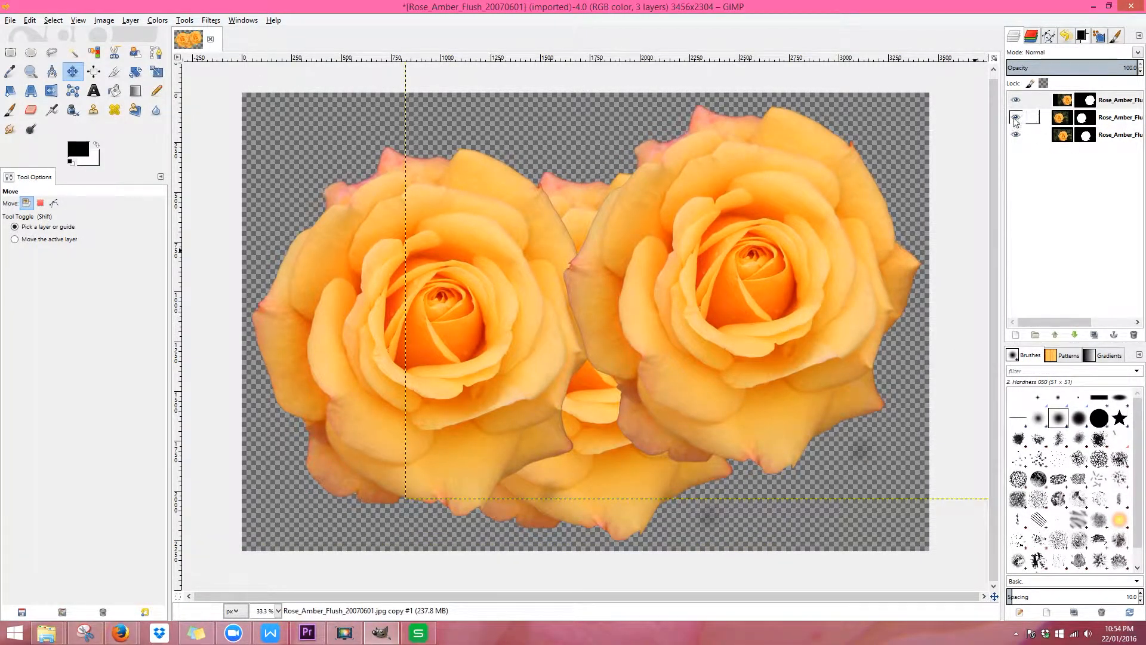
Step: Invert the colors of the upper-right rose's layer image
click(1061, 101)
click(158, 20)
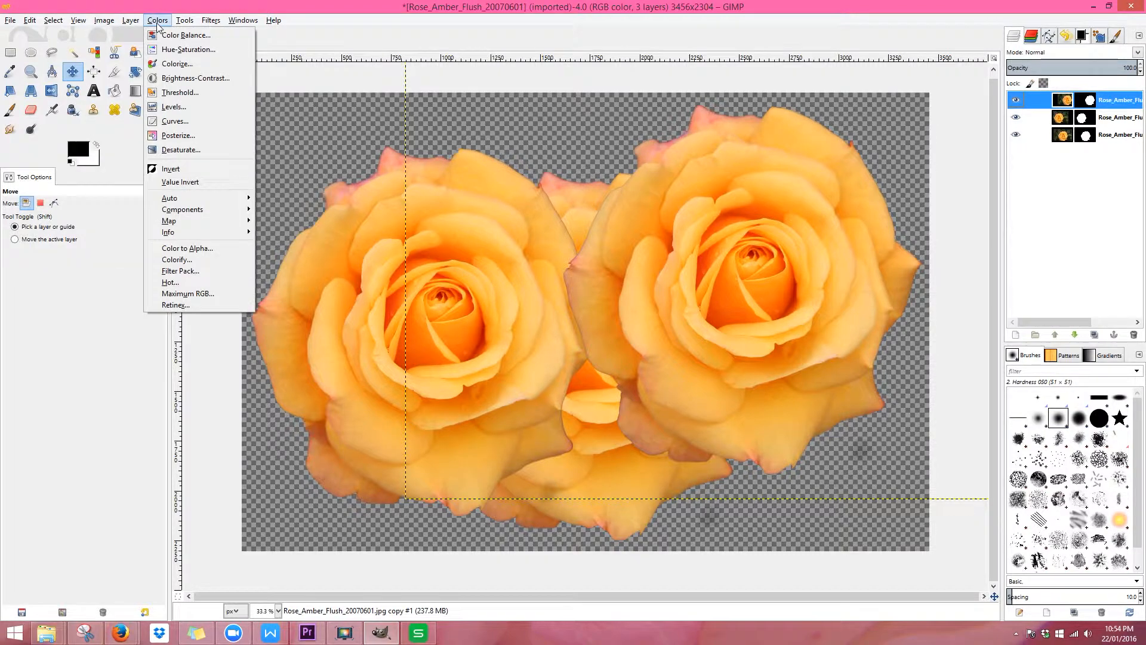
click(173, 168)
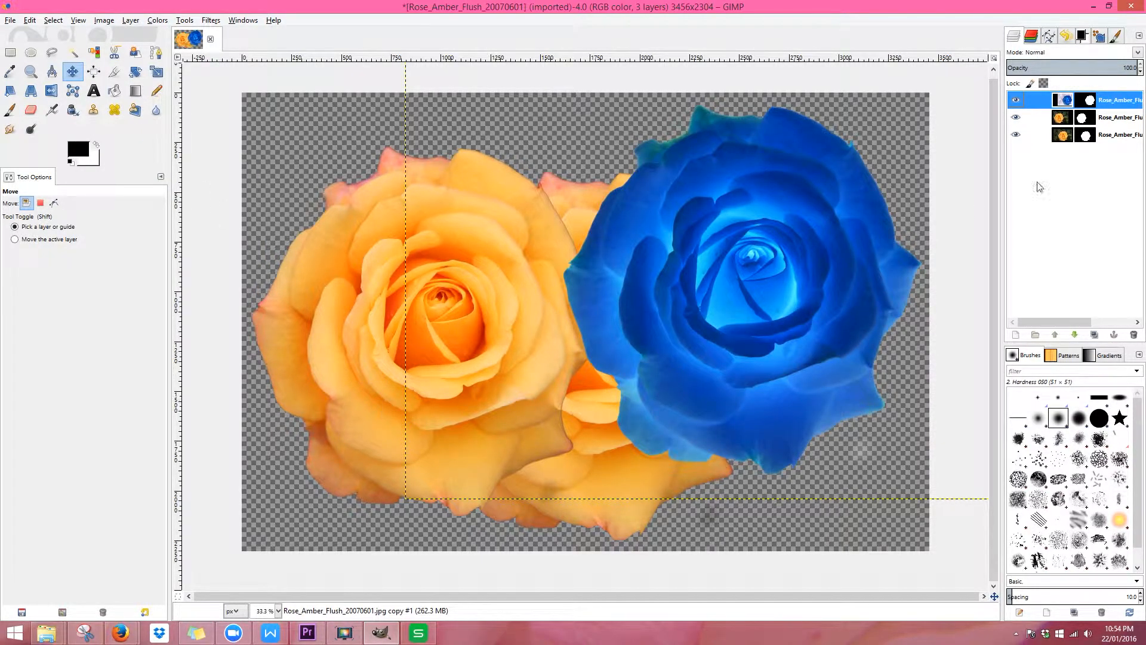
Step: Colorize the left rose copy in a pinkish-red tone
click(1063, 120)
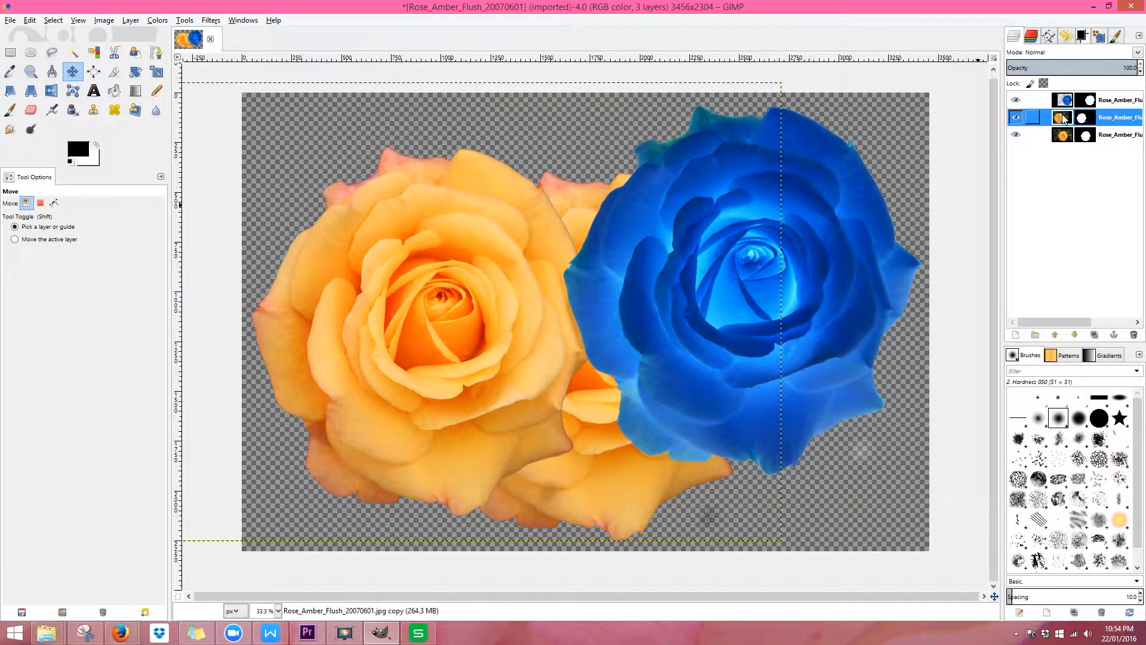
click(159, 21)
click(190, 62)
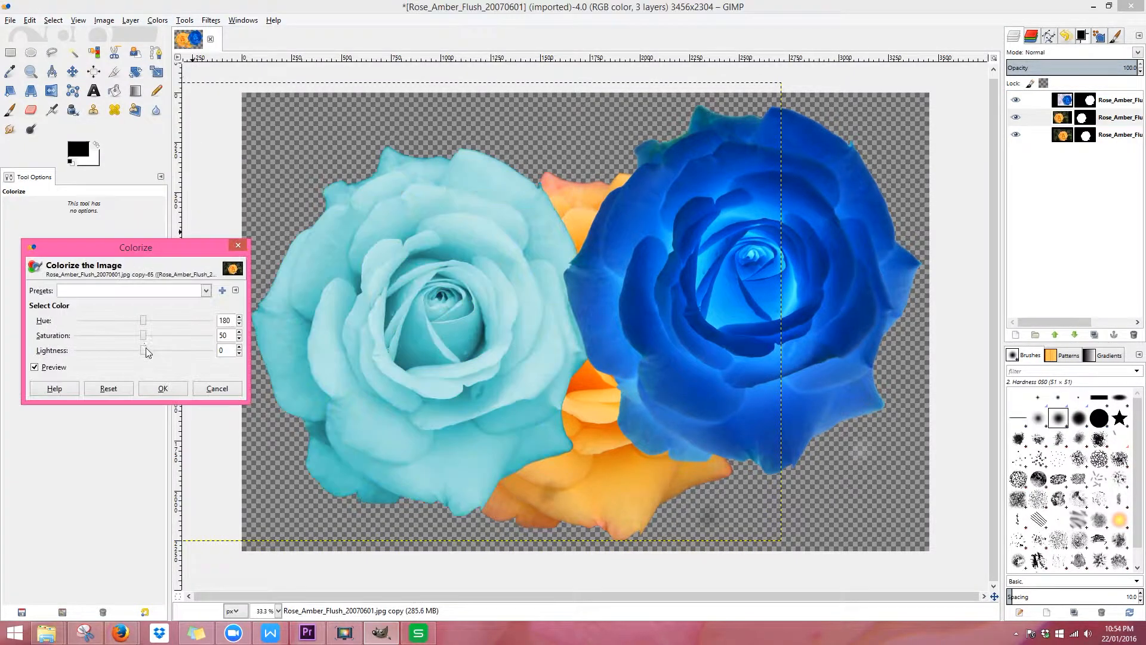
key(Escape)
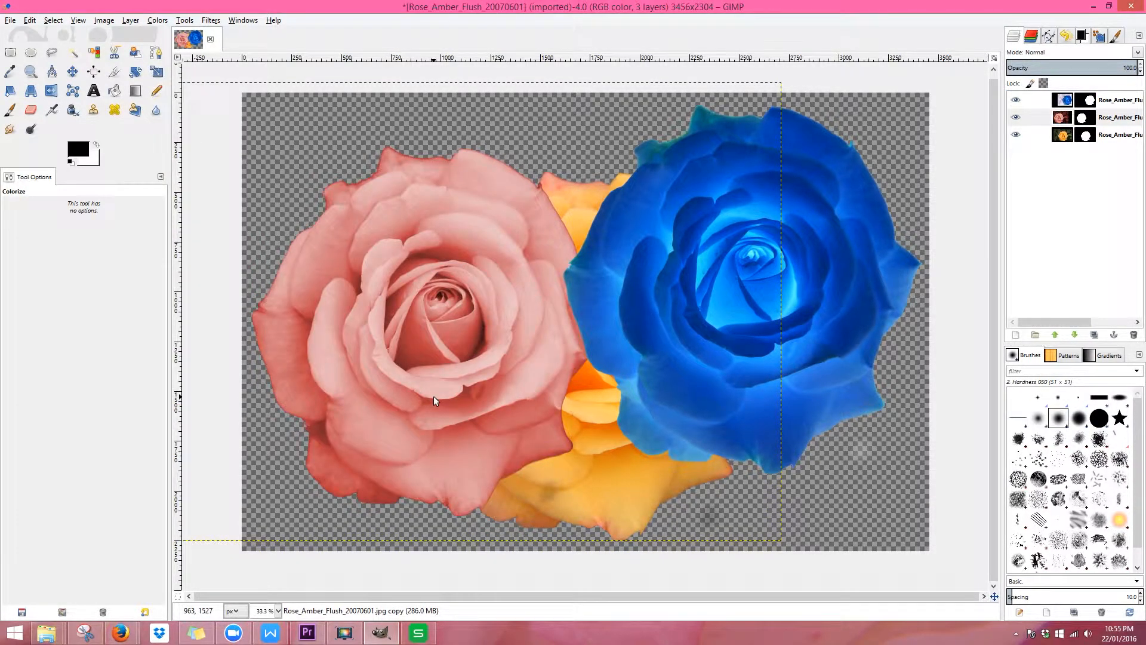
Step: Arrange the roses with the pink copy at upper left, the blue at upper right and the yellow one lower between them
click(72, 72)
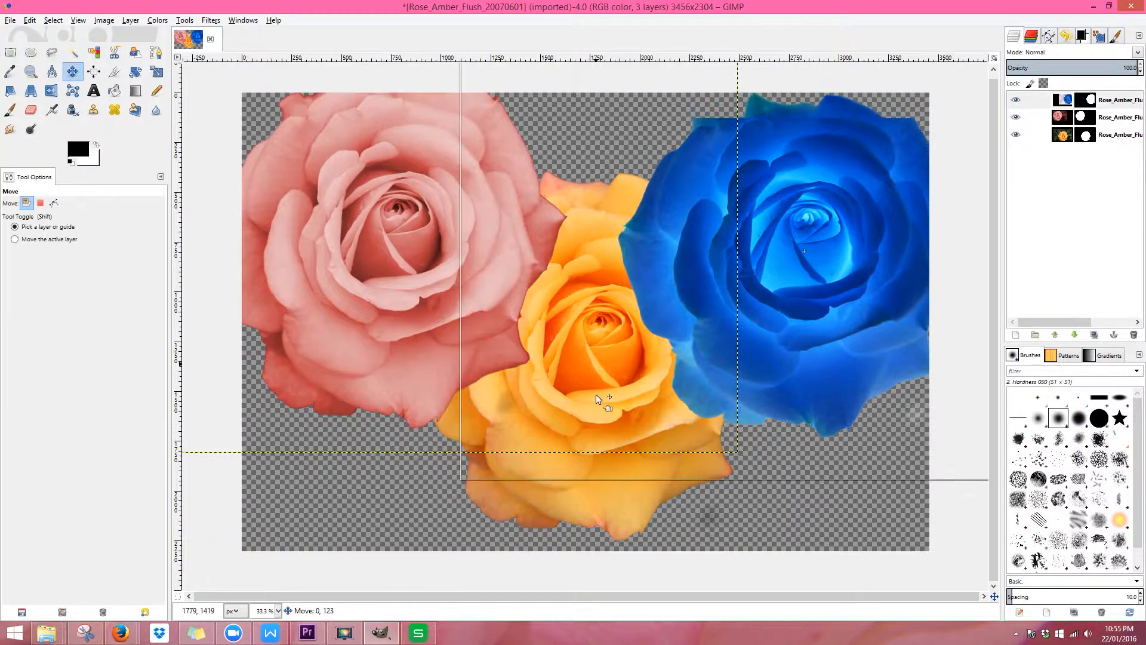
drag(596, 394, 566, 465)
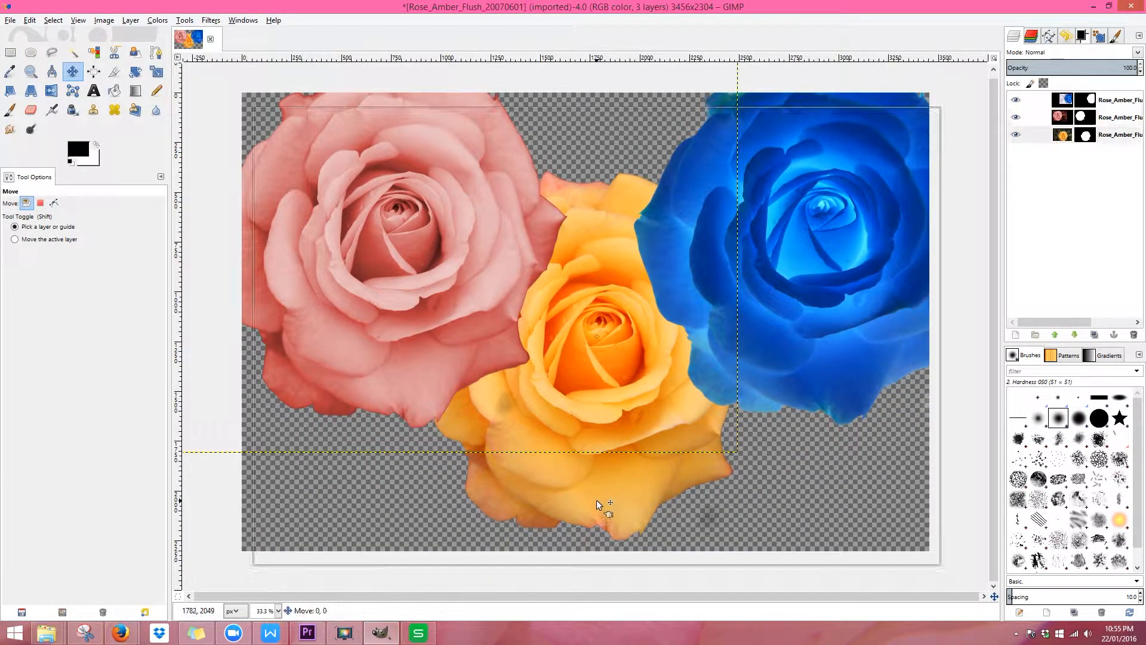
key(ctrl+z)
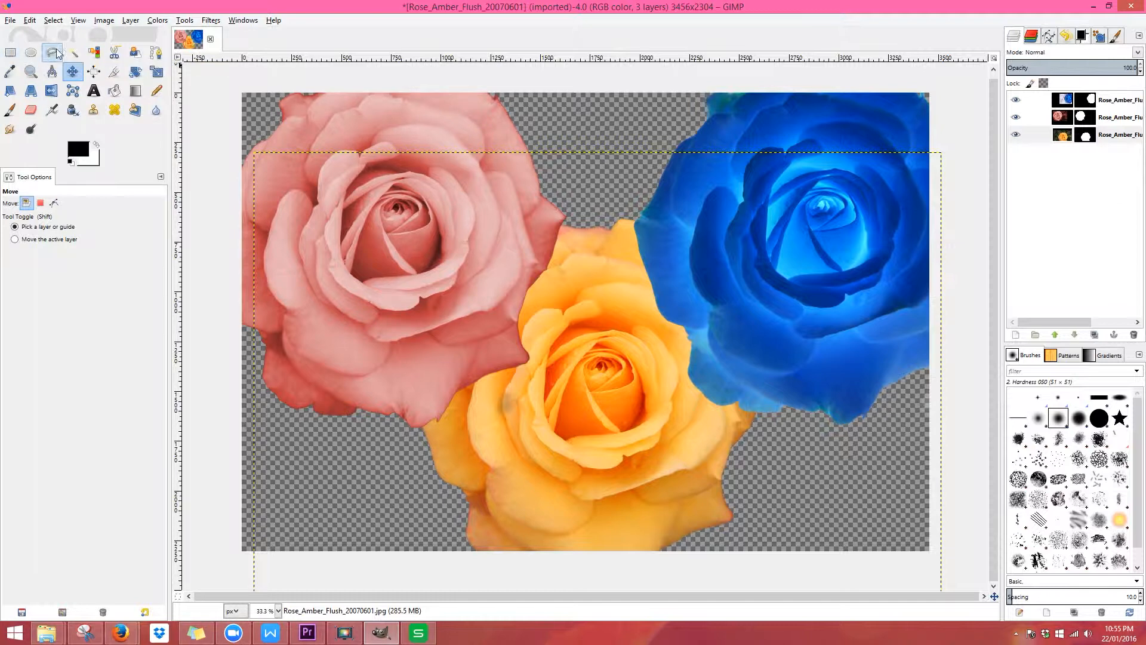
click(94, 53)
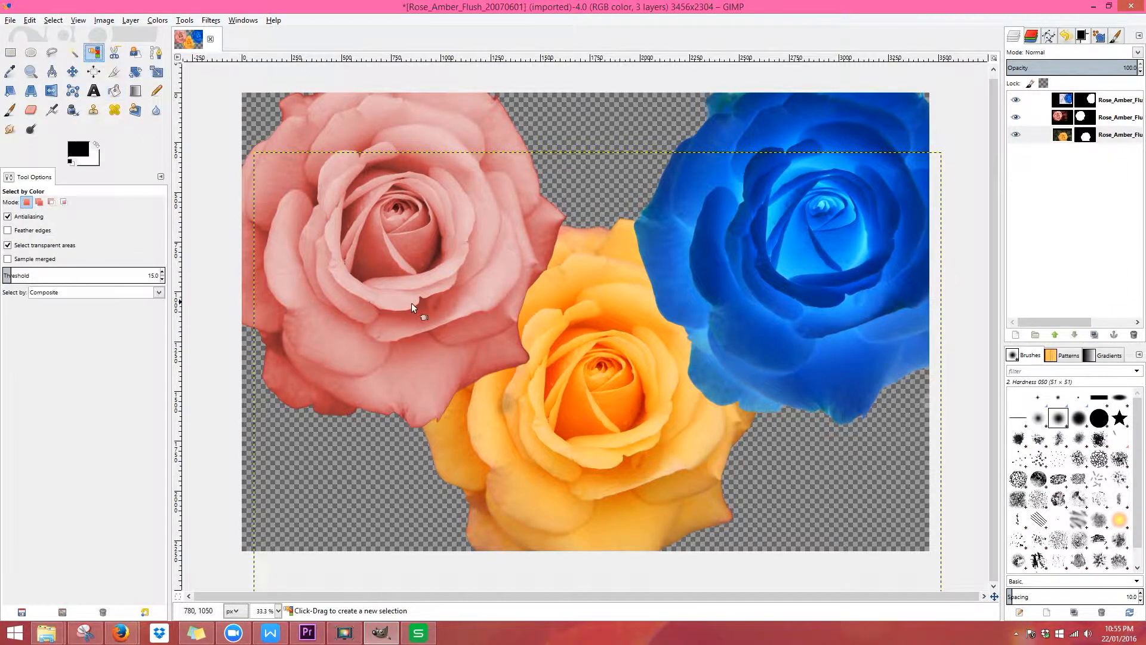
Step: Start a Scissors Select outline along the upper edge of the rose, from its upper-left petals around to its upper-right side
drag(620, 301, 470, 457)
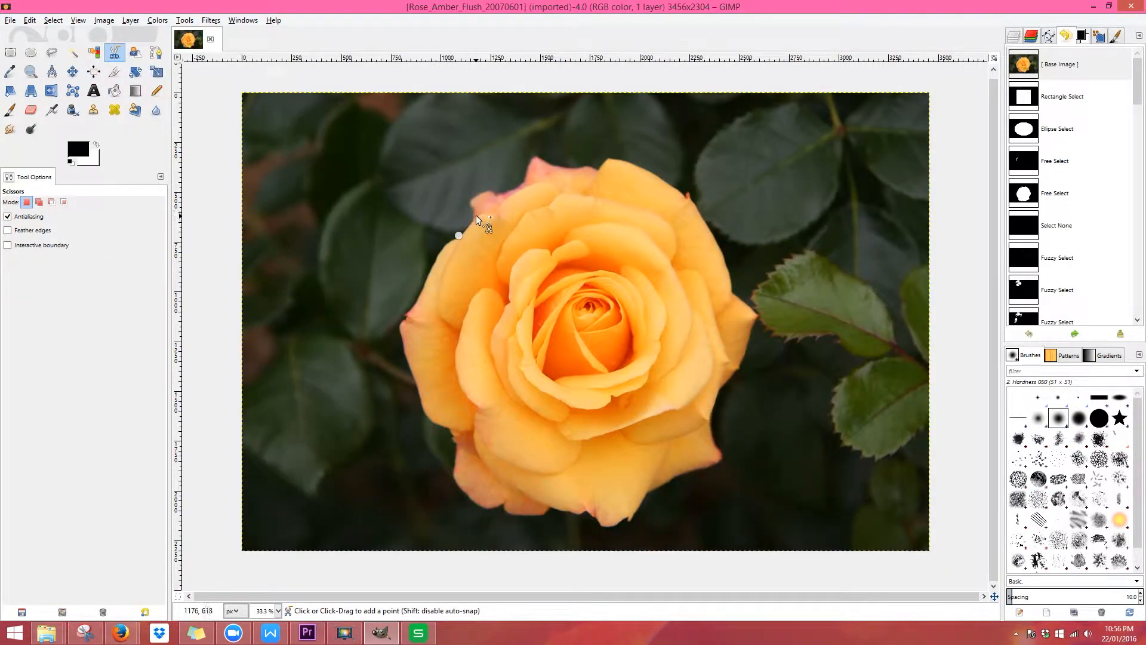
click(475, 218)
click(522, 183)
click(534, 157)
click(701, 214)
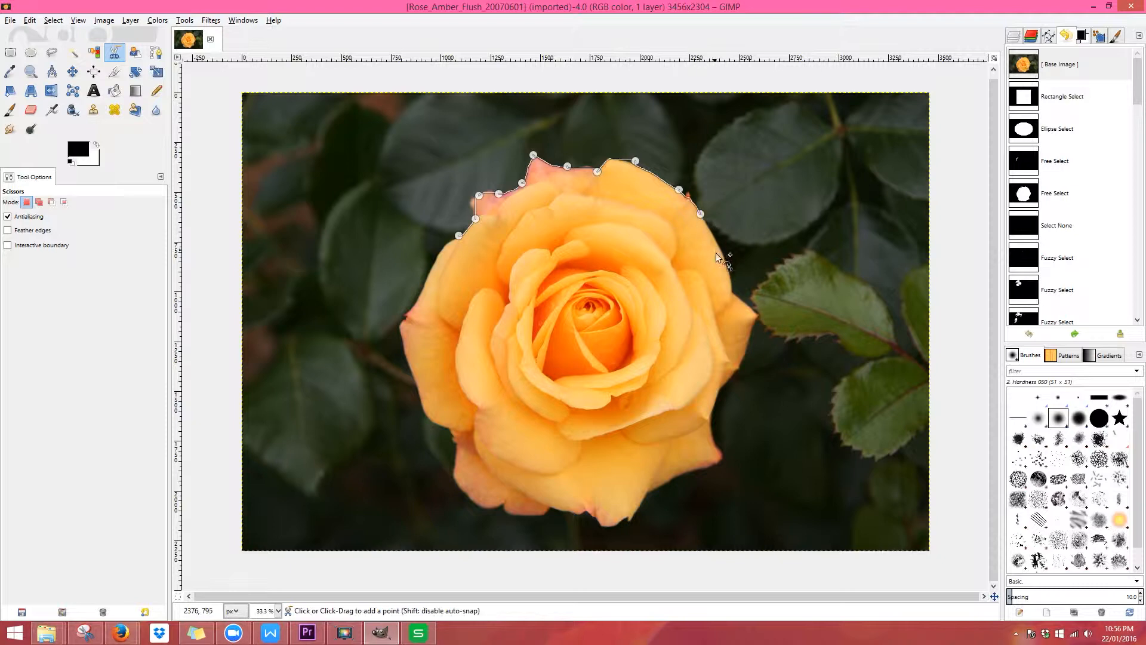
Step: Continue the scissors outline down the rose's right edge and along the lower petals to the bottom tip
click(732, 289)
click(755, 313)
click(748, 342)
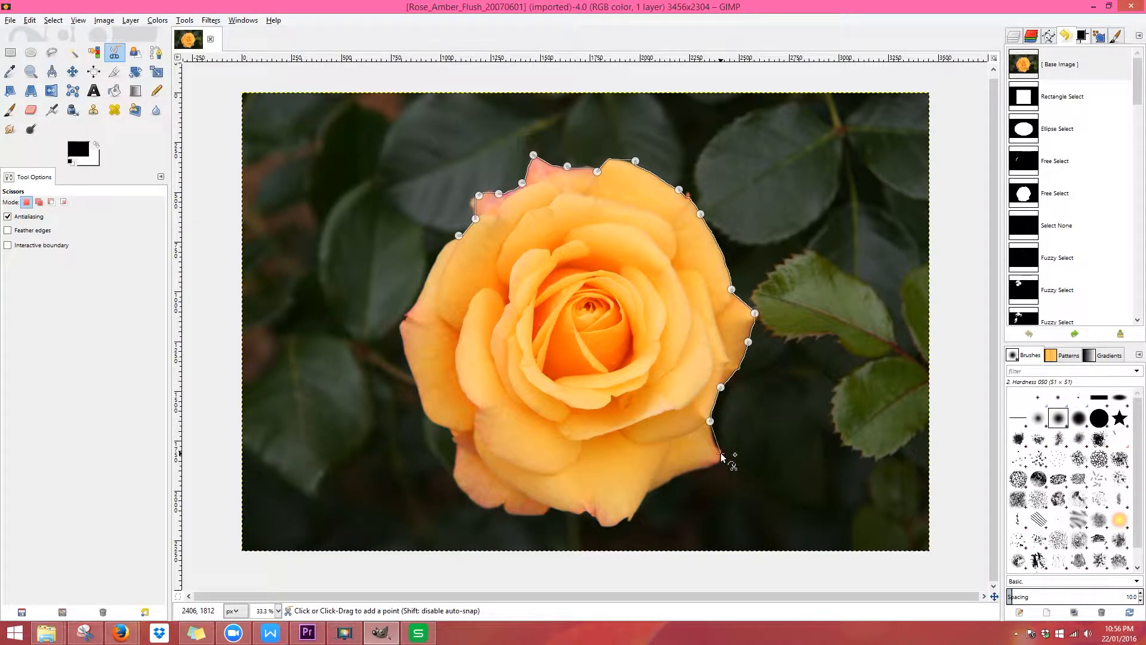
click(661, 485)
click(630, 520)
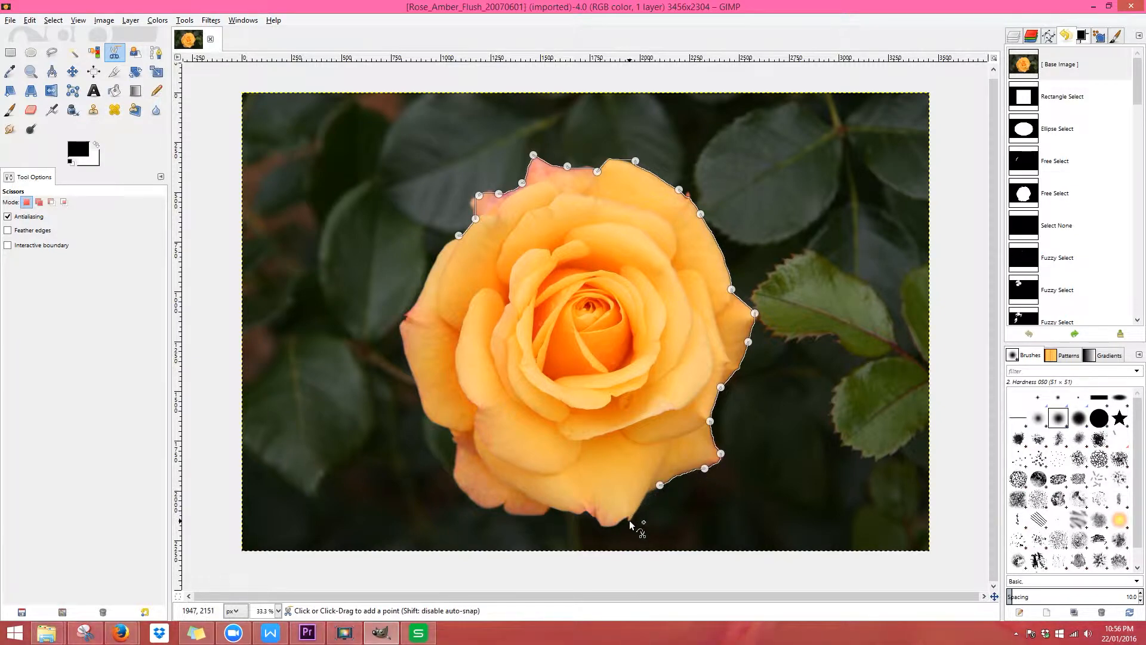
click(601, 525)
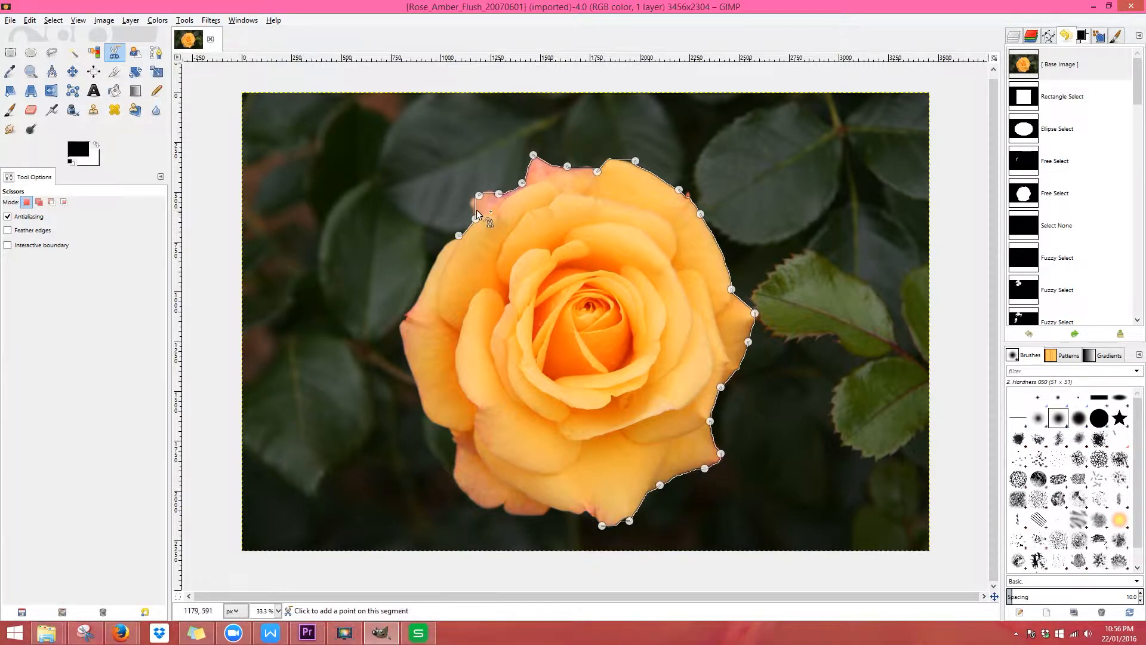
Step: Close the scissors outline along the rose's left and lower-left petals and convert it to a selection
click(490, 264)
click(452, 285)
drag(411, 310, 402, 316)
drag(478, 392, 522, 507)
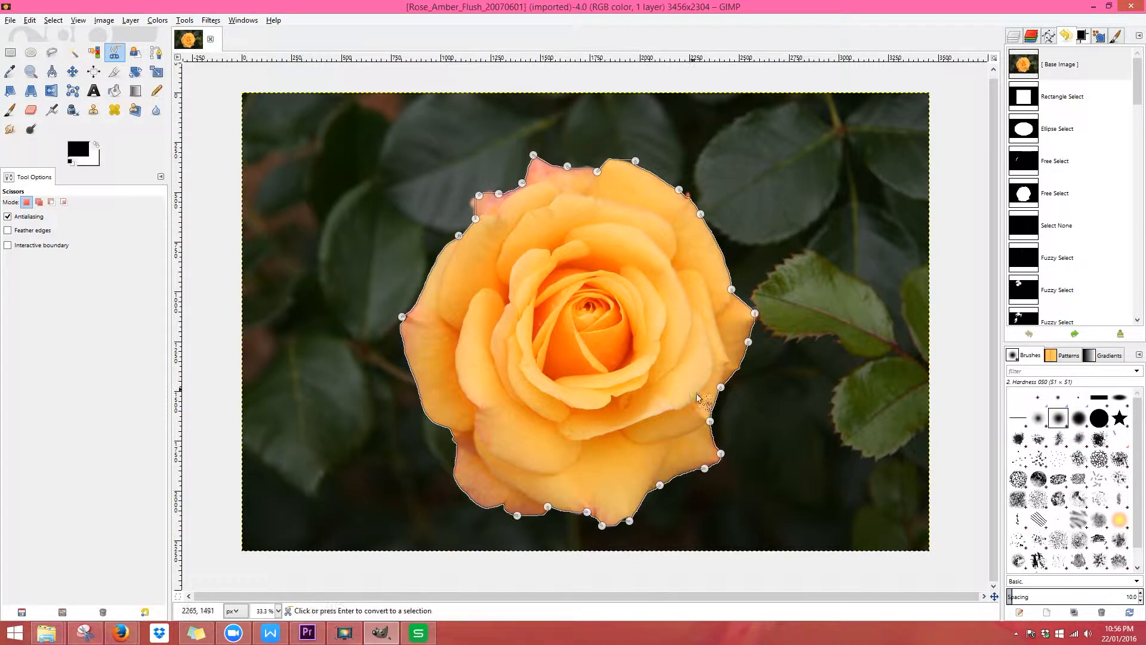
click(667, 276)
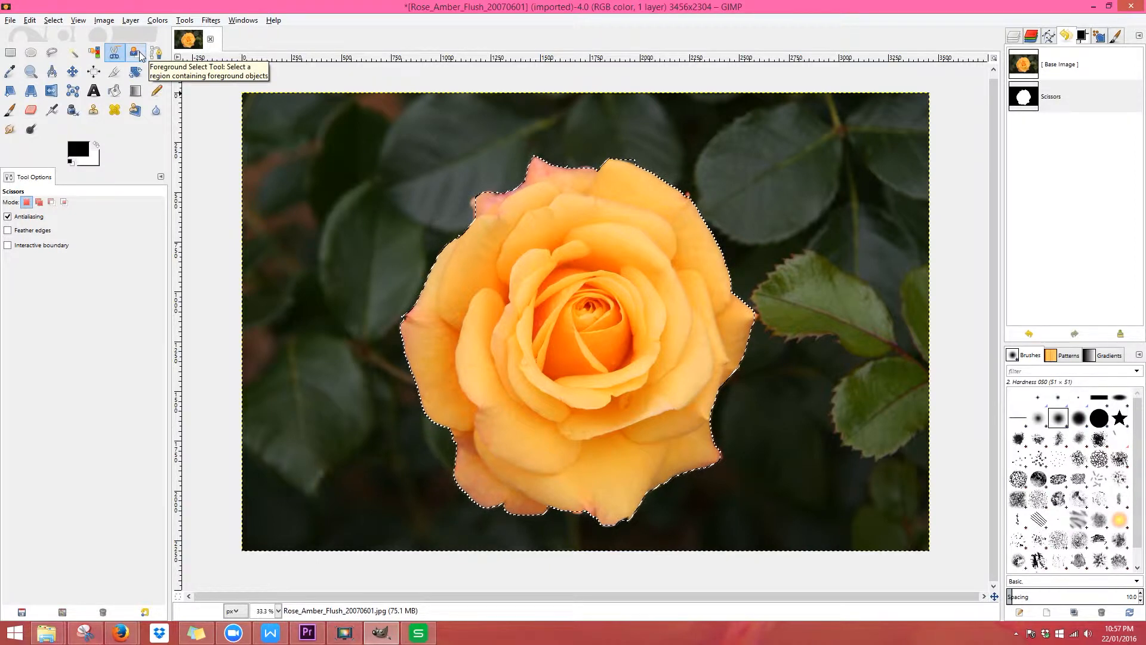
Step: Sample colors from the photo with the Color Picker and set the foreground color to the rose's light orange petal tone
key(o)
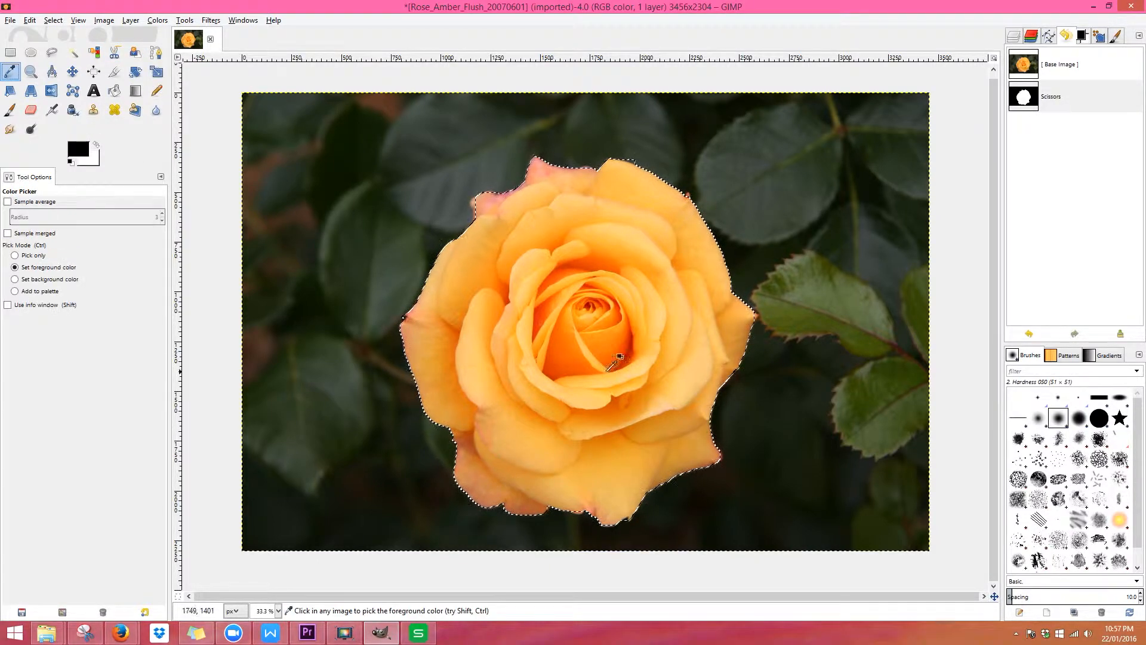
click(633, 308)
click(469, 255)
click(385, 223)
click(551, 270)
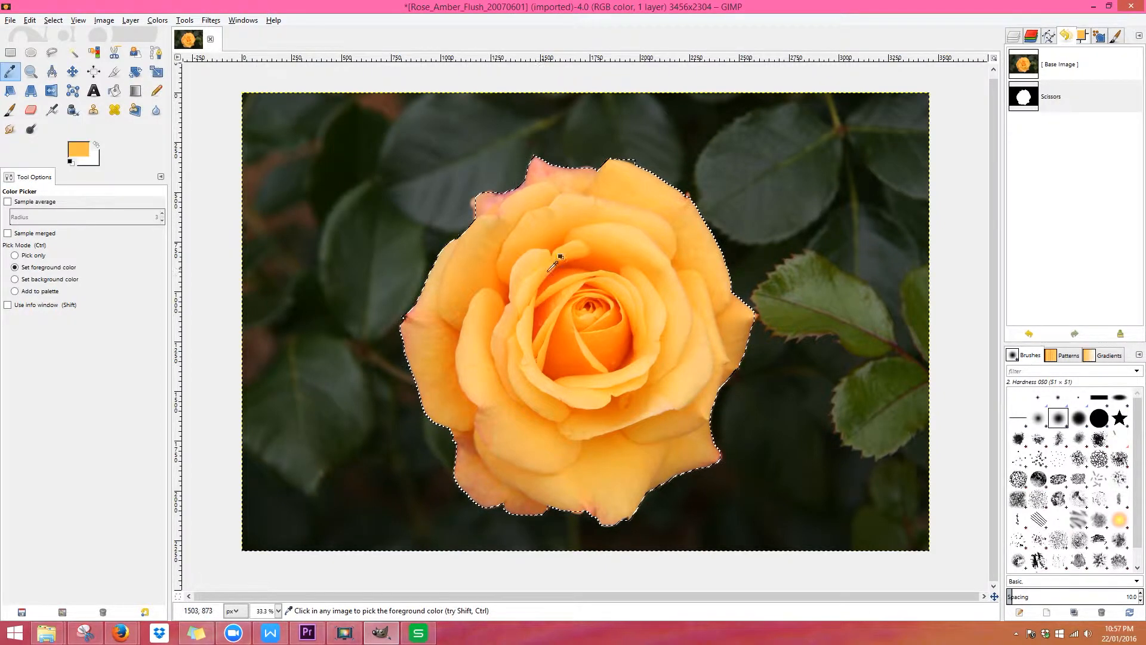
Step: Magnify the rose's center with the Zoom tool and zoom back out to the whole image
click(31, 73)
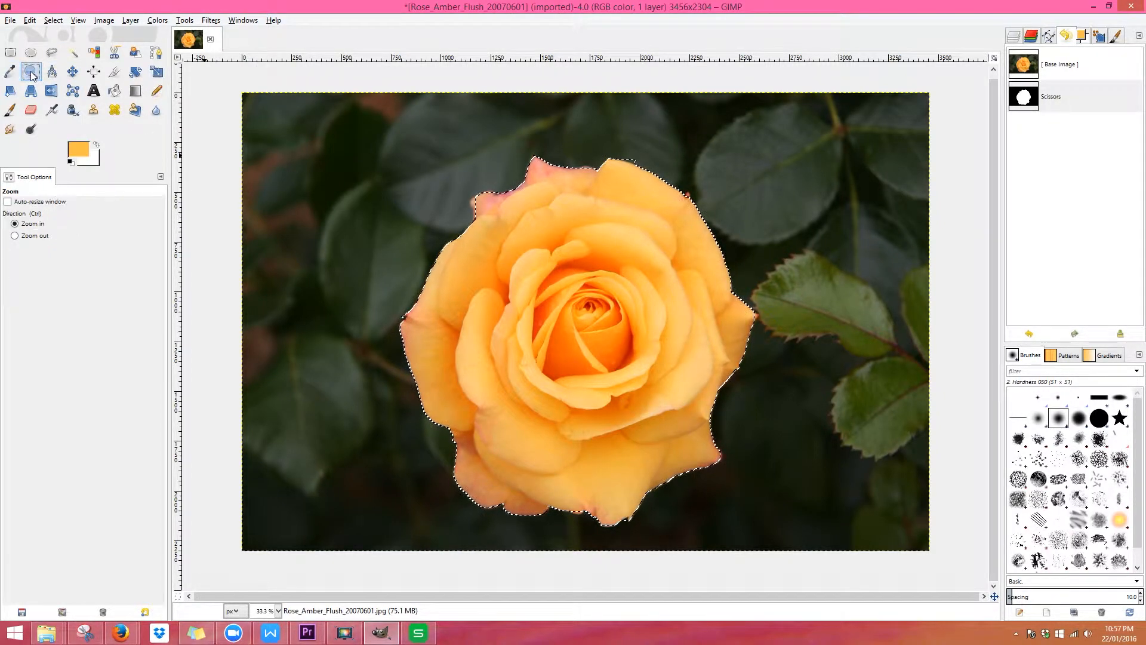
drag(494, 239, 655, 406)
drag(525, 243, 703, 421)
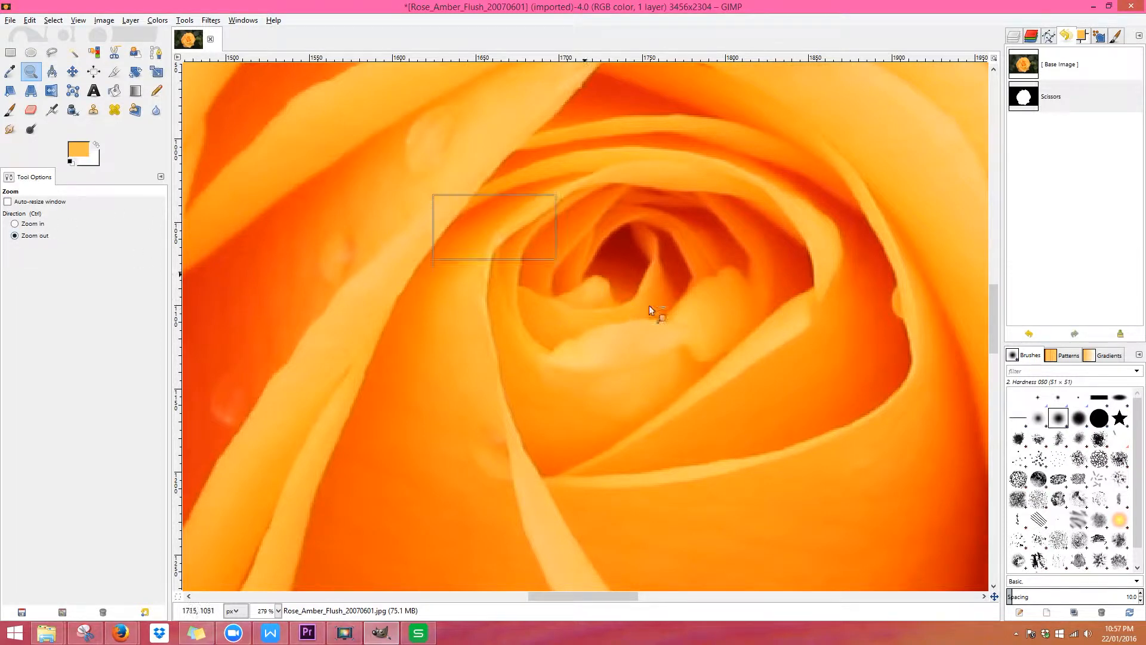
drag(557, 259, 750, 399)
drag(486, 263, 661, 422)
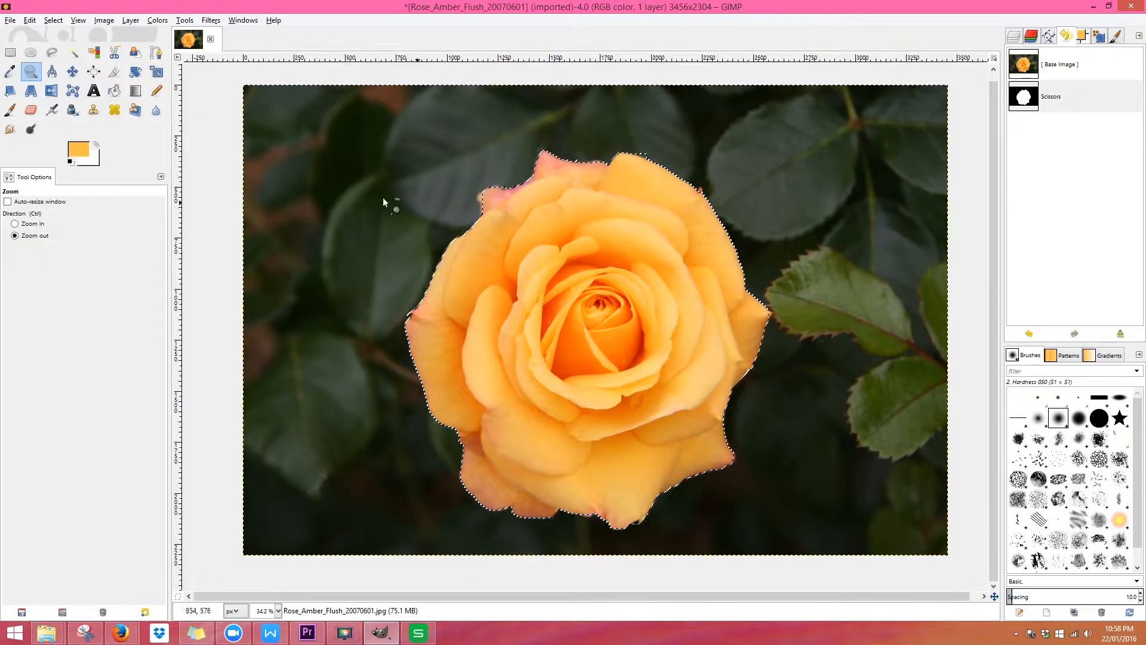
Step: Measure the rose's width between its outermost left and right petal tips
click(52, 71)
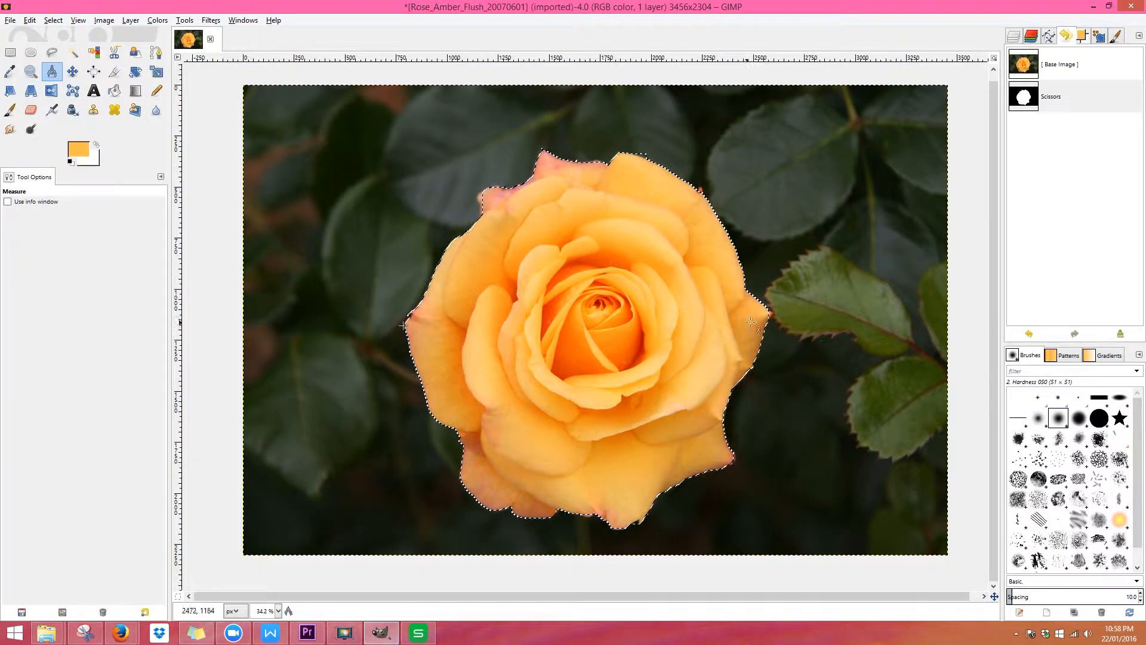
click(768, 316)
drag(768, 316, 704, 317)
drag(409, 327, 770, 312)
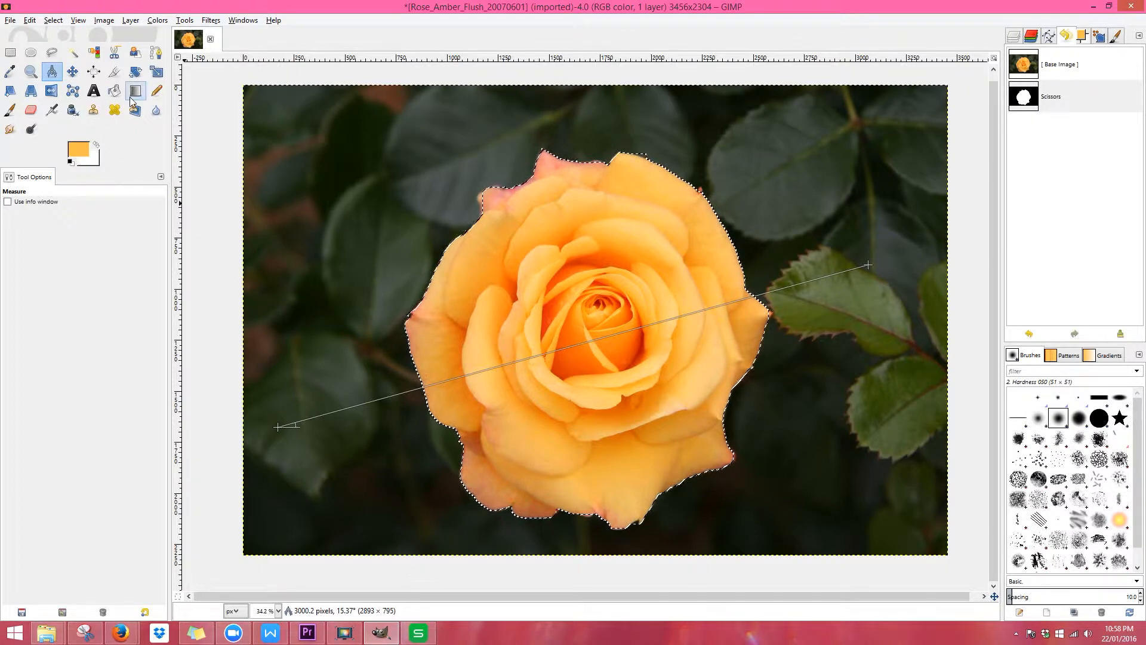
Step: Try moving the photo layer to several positions on the canvas and undo the moves
click(71, 72)
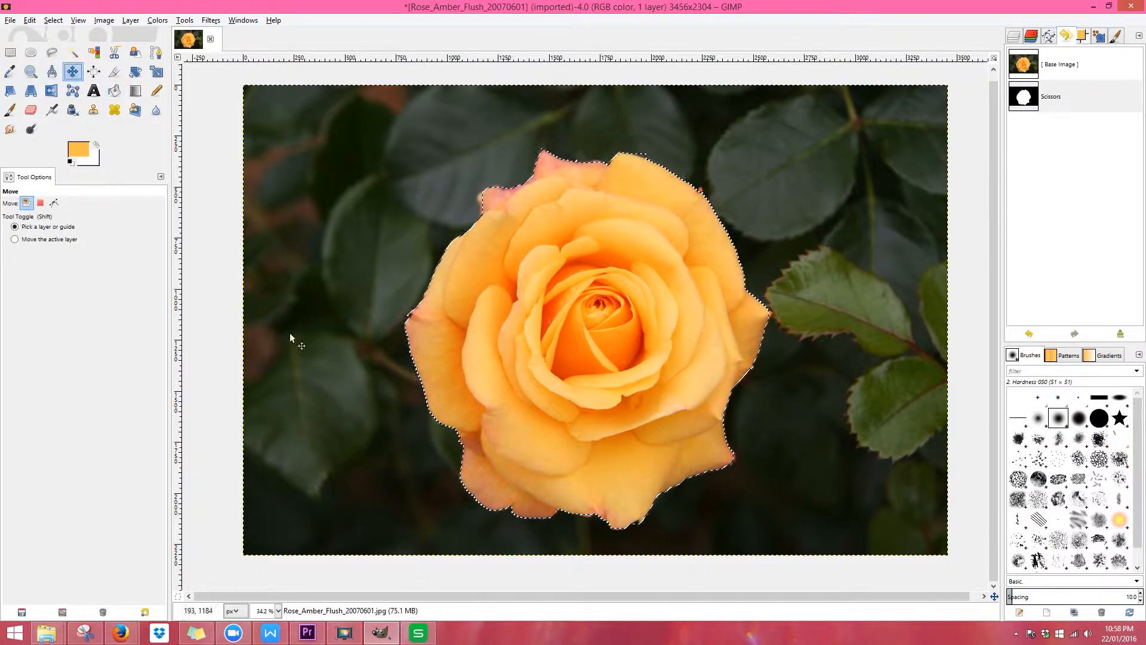
drag(607, 330, 549, 371)
drag(480, 413, 493, 292)
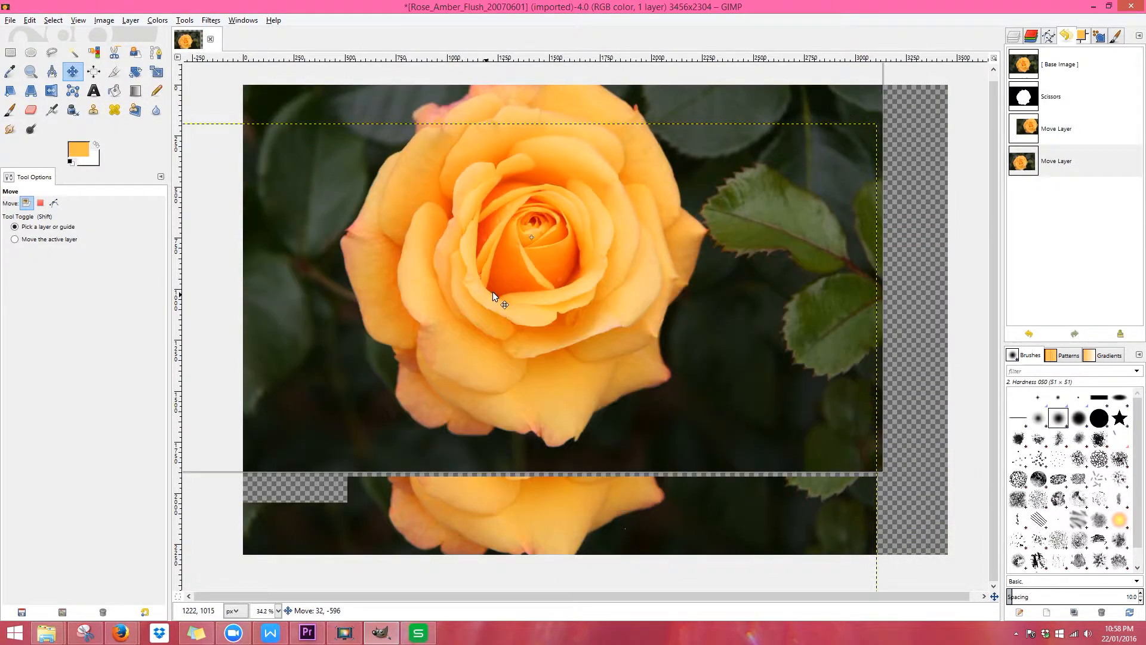
drag(623, 321, 653, 399)
key(ctrl+z)
key(ctrl+z)
key(ctrl+z)
key(ctrl+z)
key(ctrl+z)
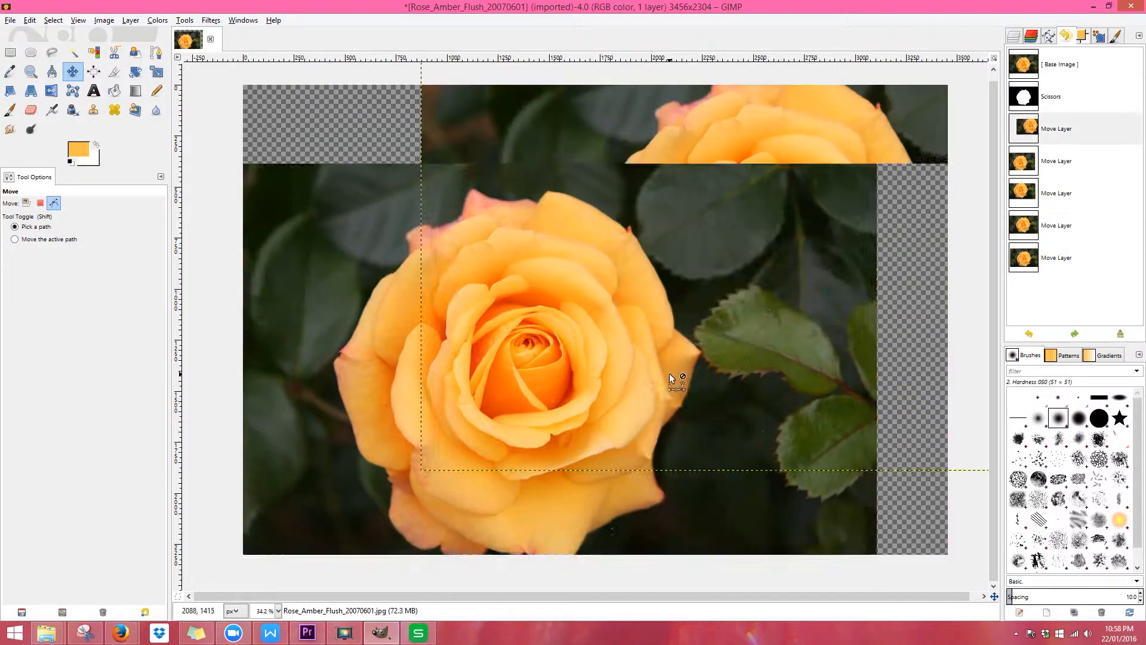
Step: Try rotating the selected rose by -95.5° about its center
key(shift+r)
drag(439, 213, 323, 328)
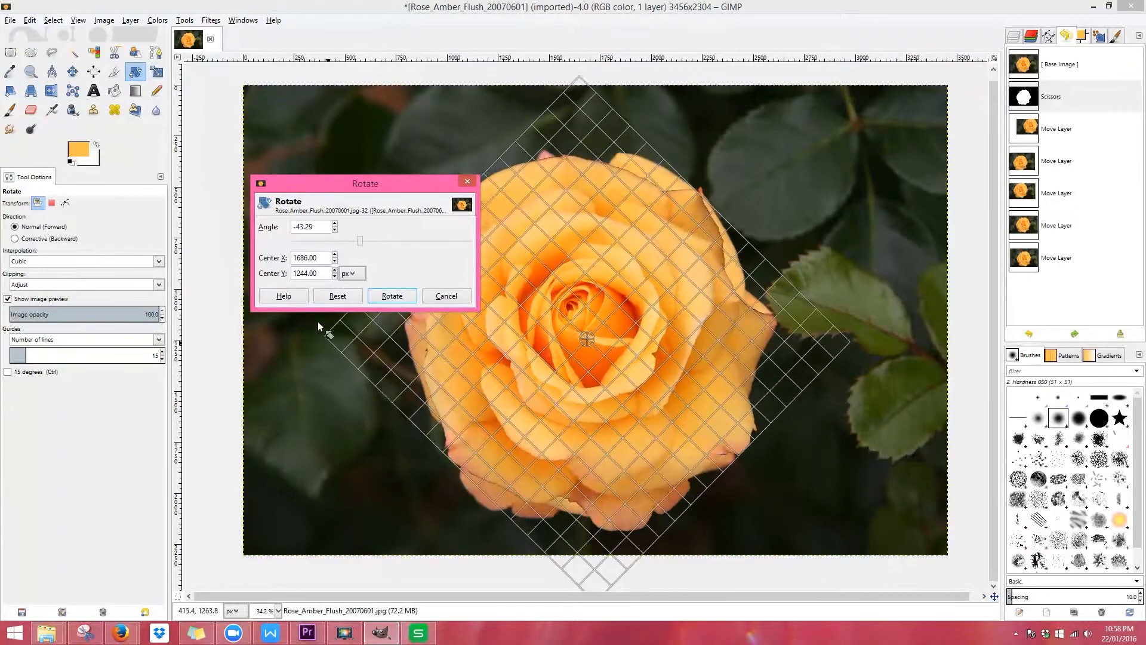
key(Return)
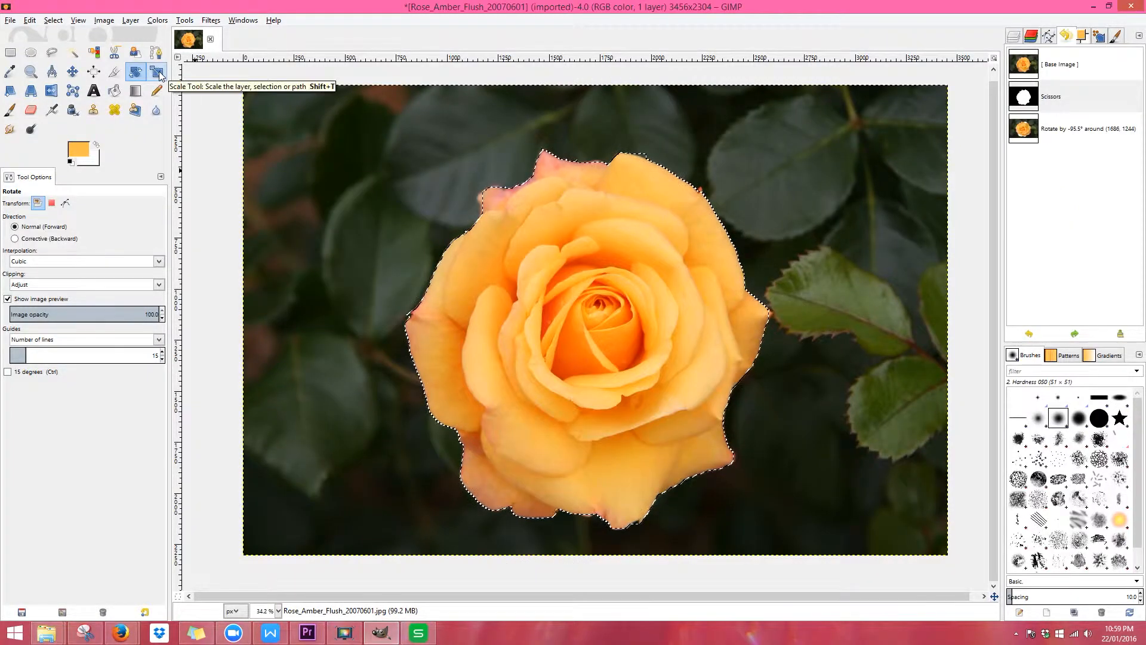
Step: Try scaling the selected rose down to 901 × 902 px and undo the scaling
click(156, 72)
click(675, 441)
drag(676, 441, 547, 335)
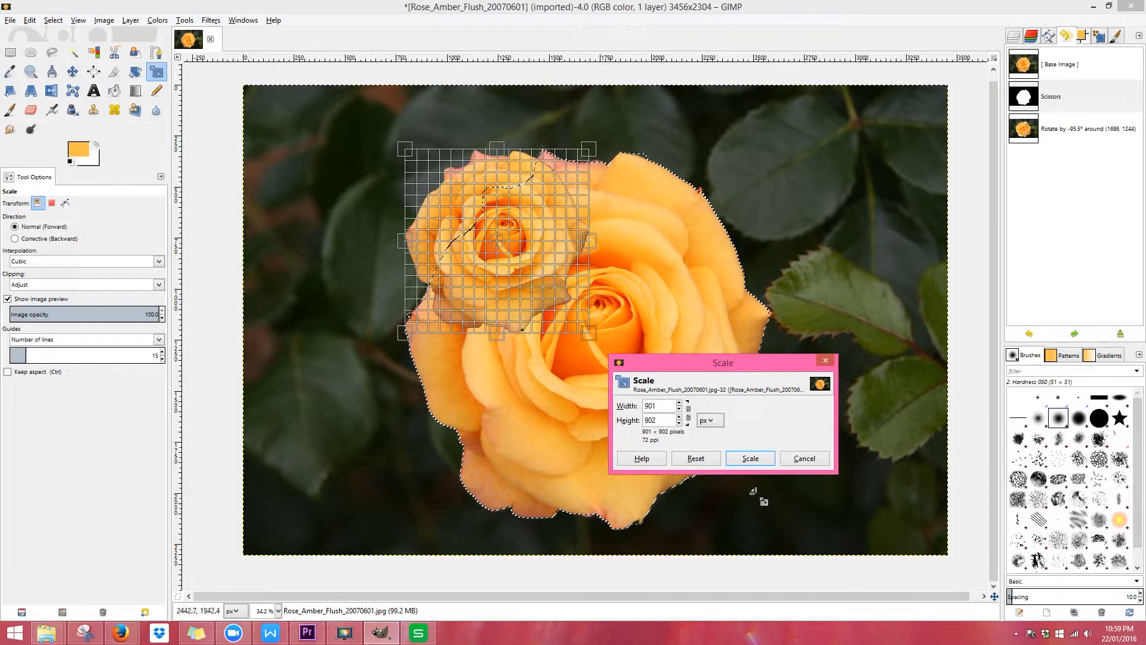
key(Return)
key(ctrl+z)
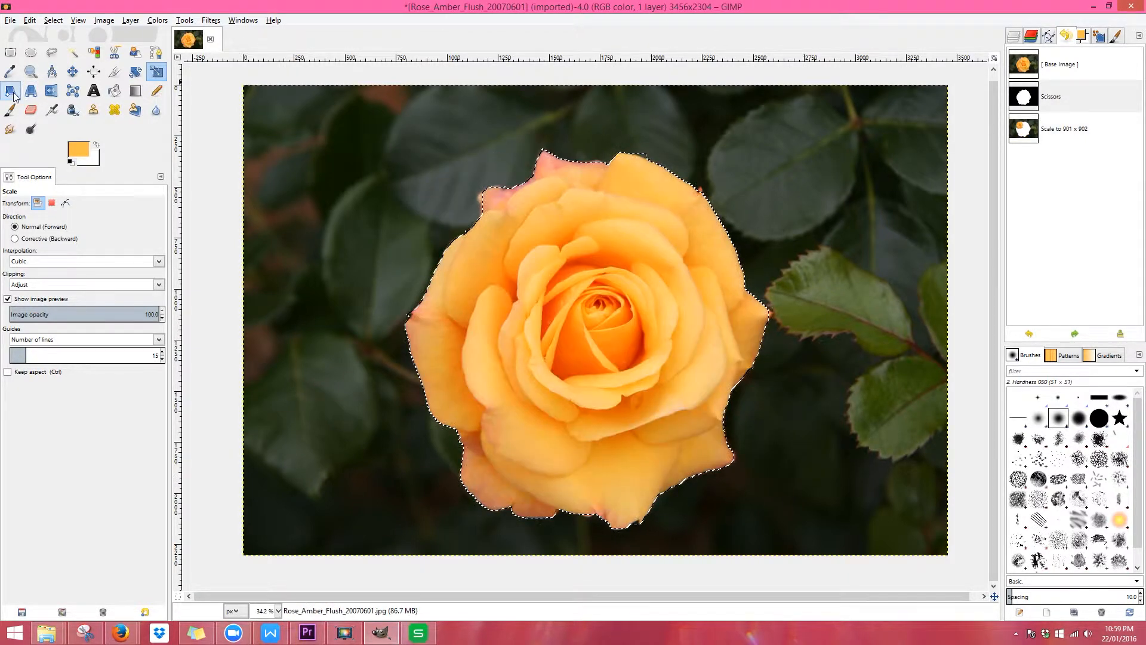
Step: Try shearing the selected rose horizontally with an X magnitude of -1240 and undo the shear
click(11, 92)
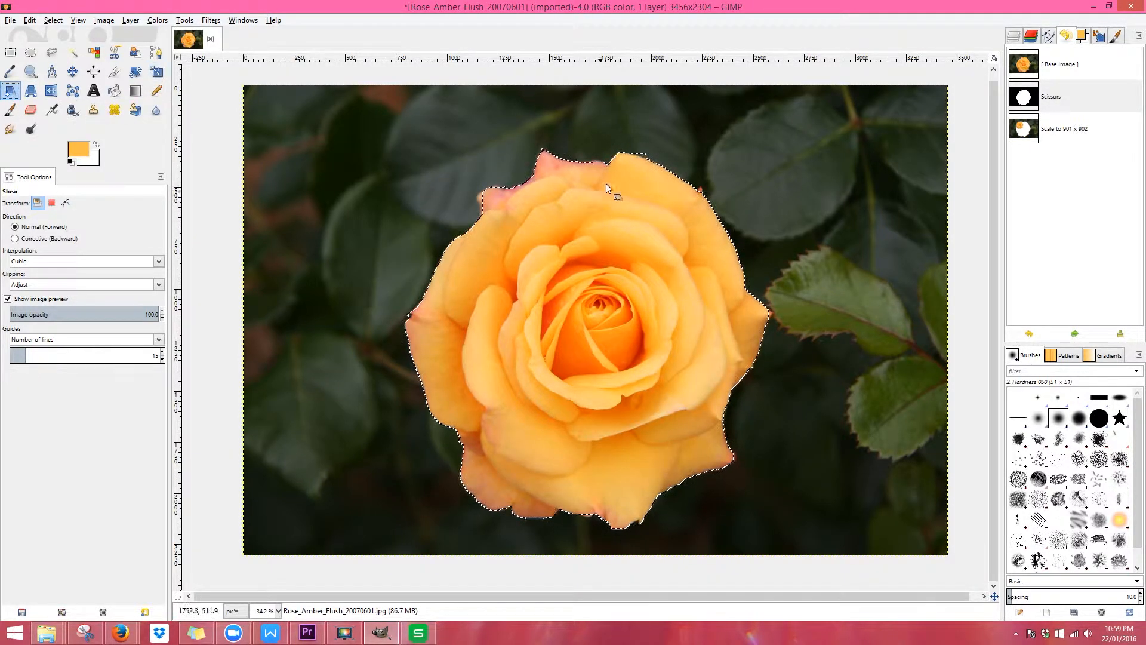
drag(597, 166, 842, 182)
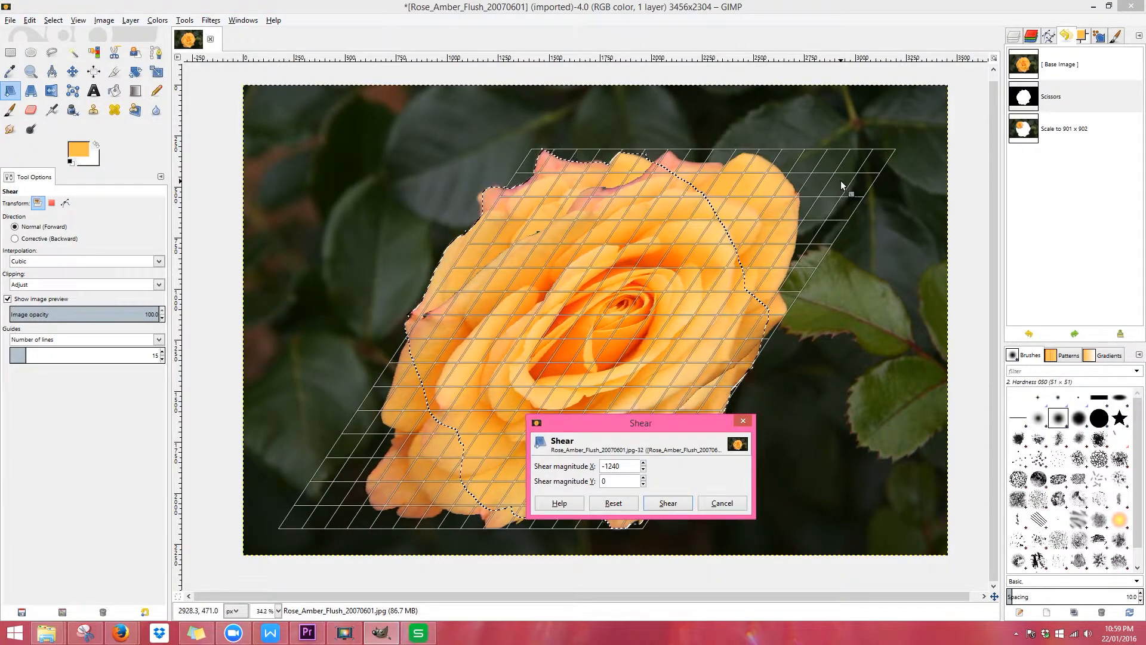
click(668, 503)
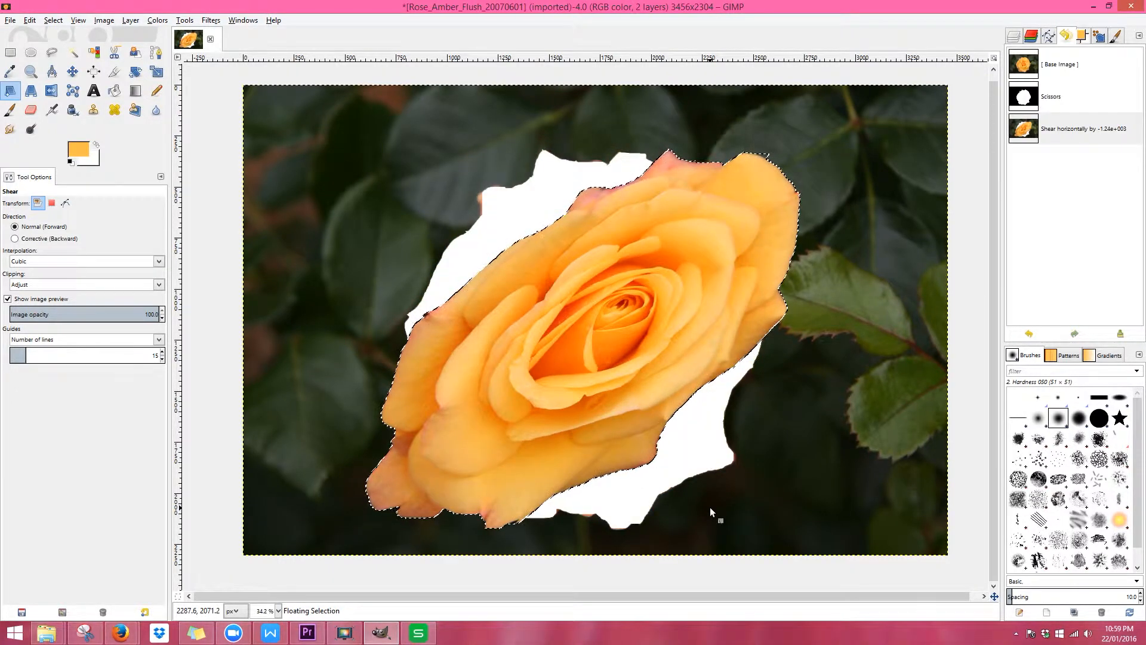
key(ctrl+z)
Step: Try a perspective distortion of the selected rose by shifting its two upper corners, and cancel the transformation
key(shift+p)
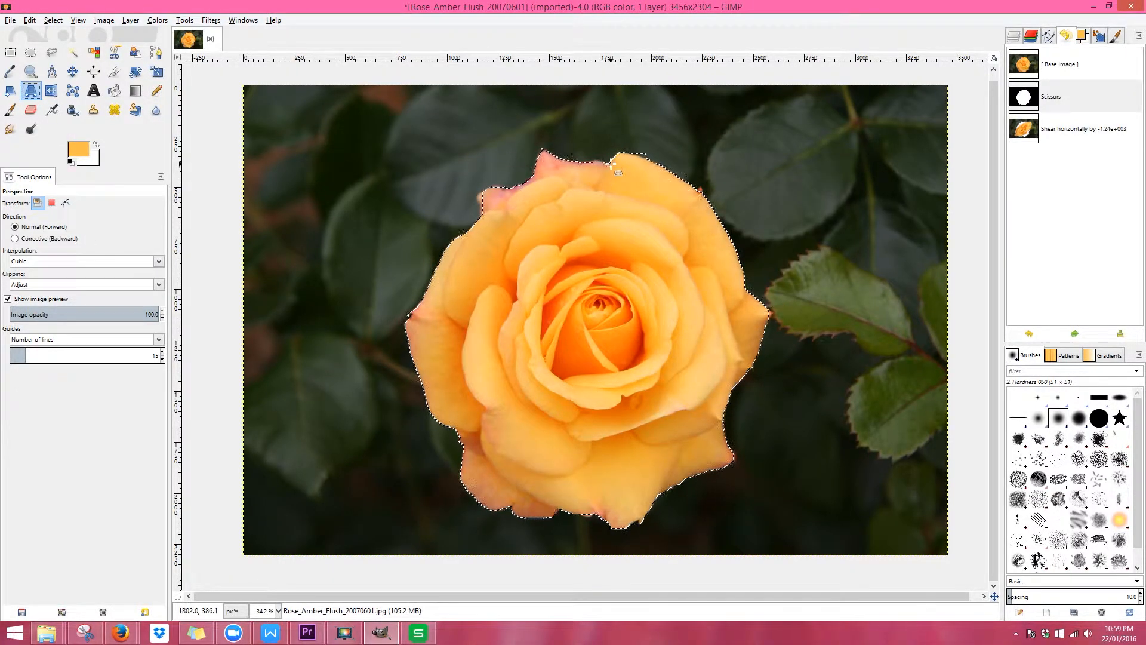
click(611, 162)
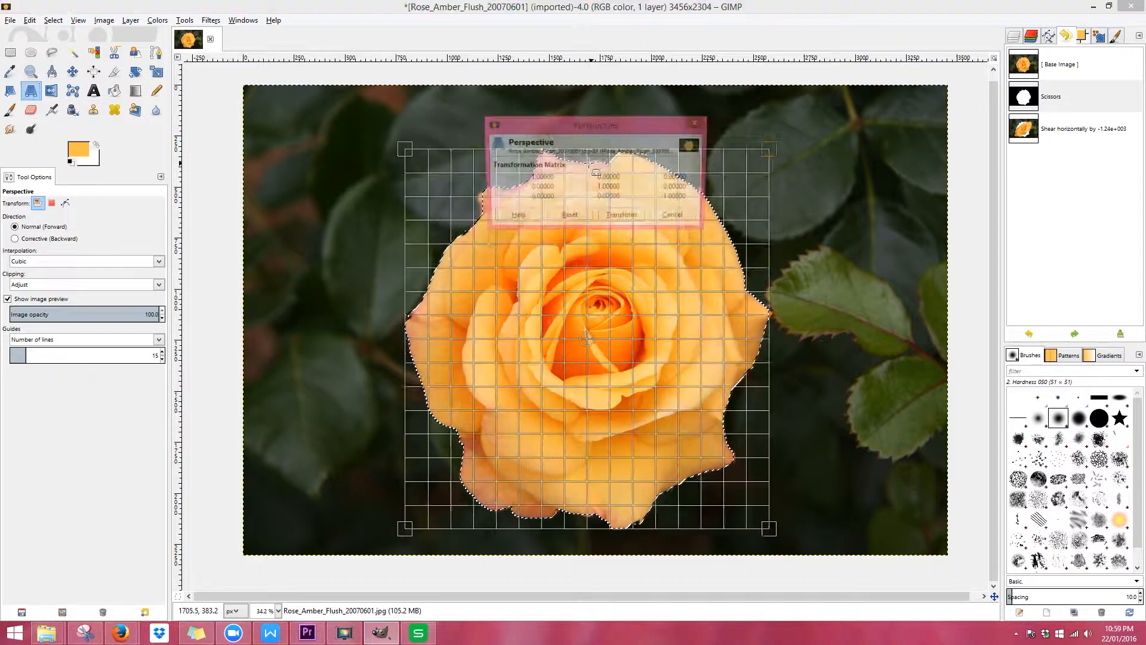
drag(555, 162, 654, 187)
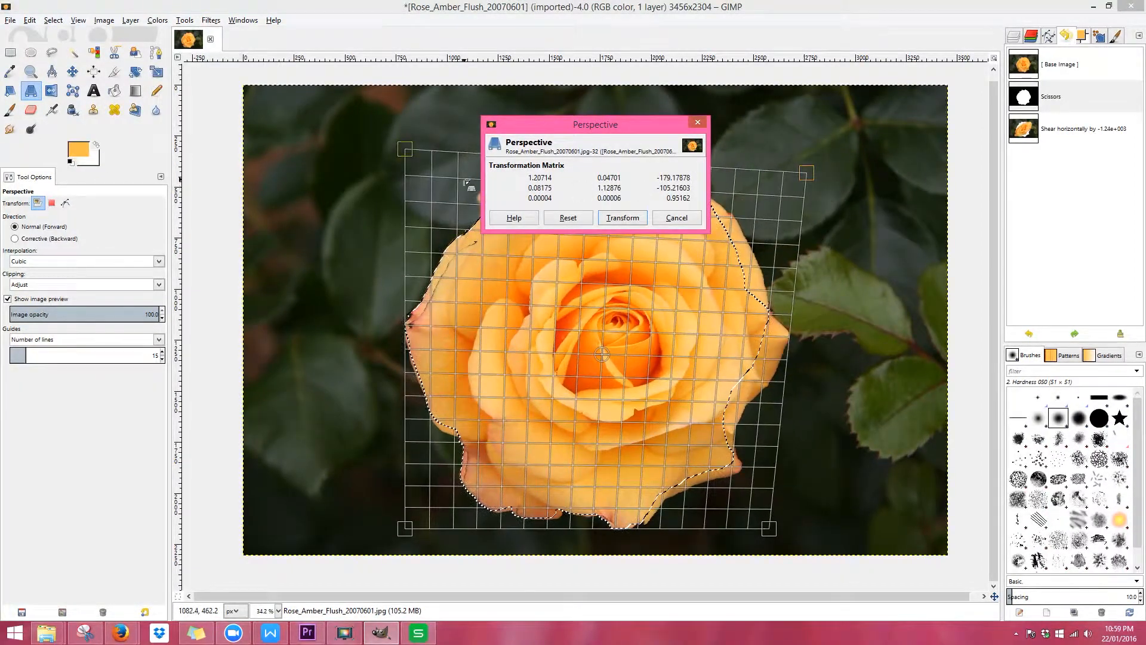
drag(409, 157, 396, 117)
drag(808, 175, 760, 149)
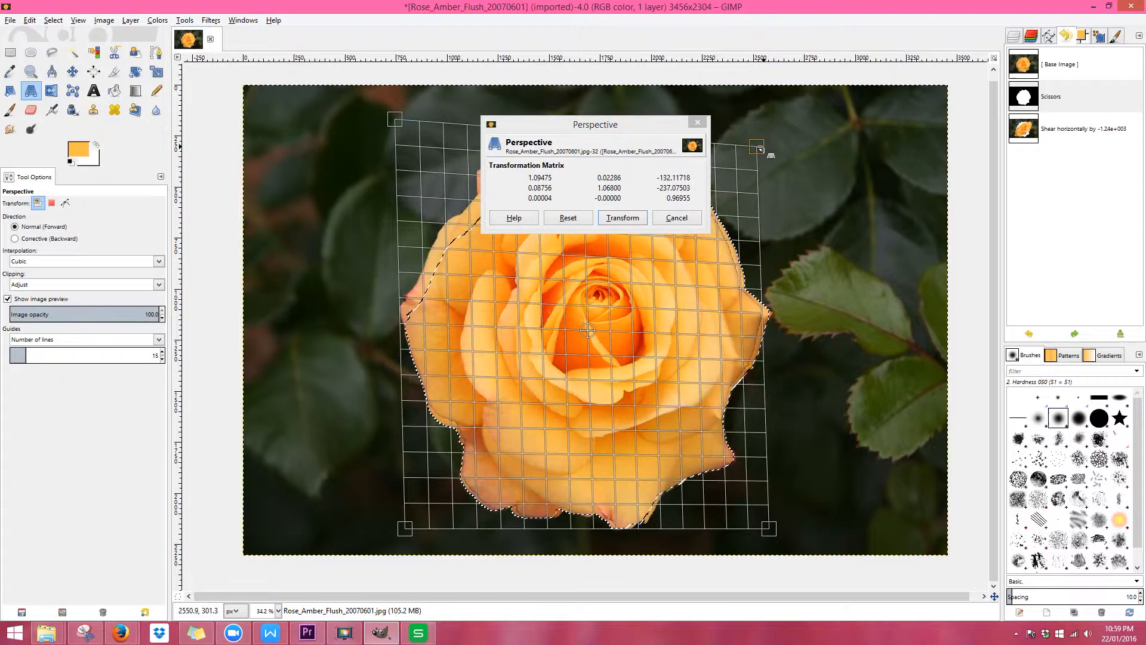
click(677, 217)
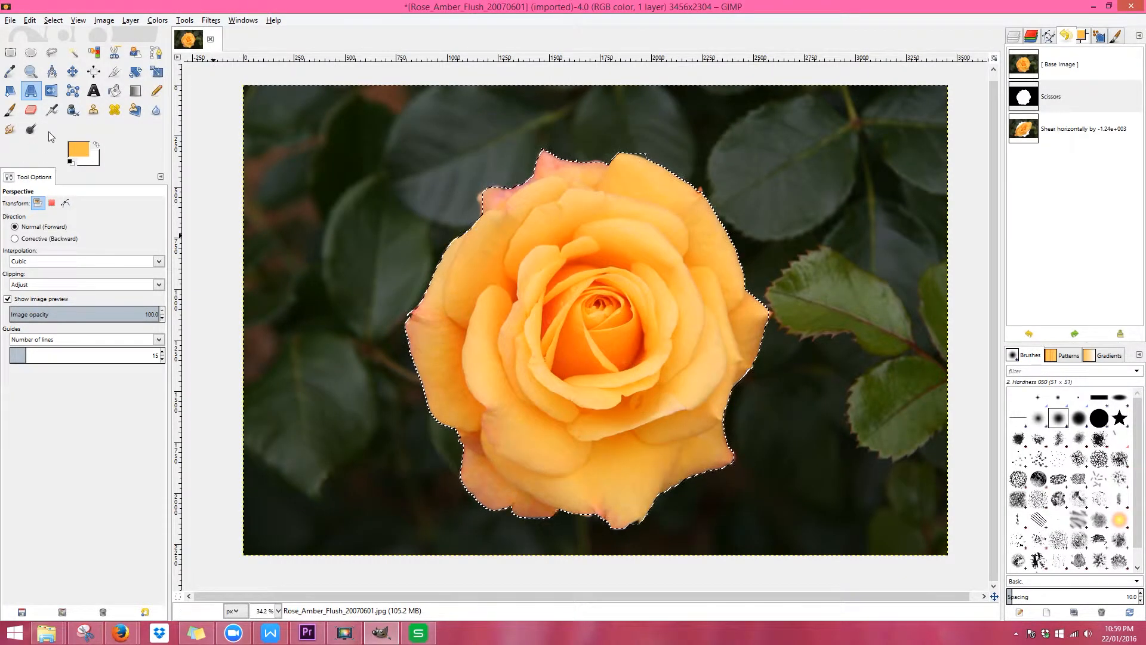
Step: Flip the selected rose horizontally
click(52, 91)
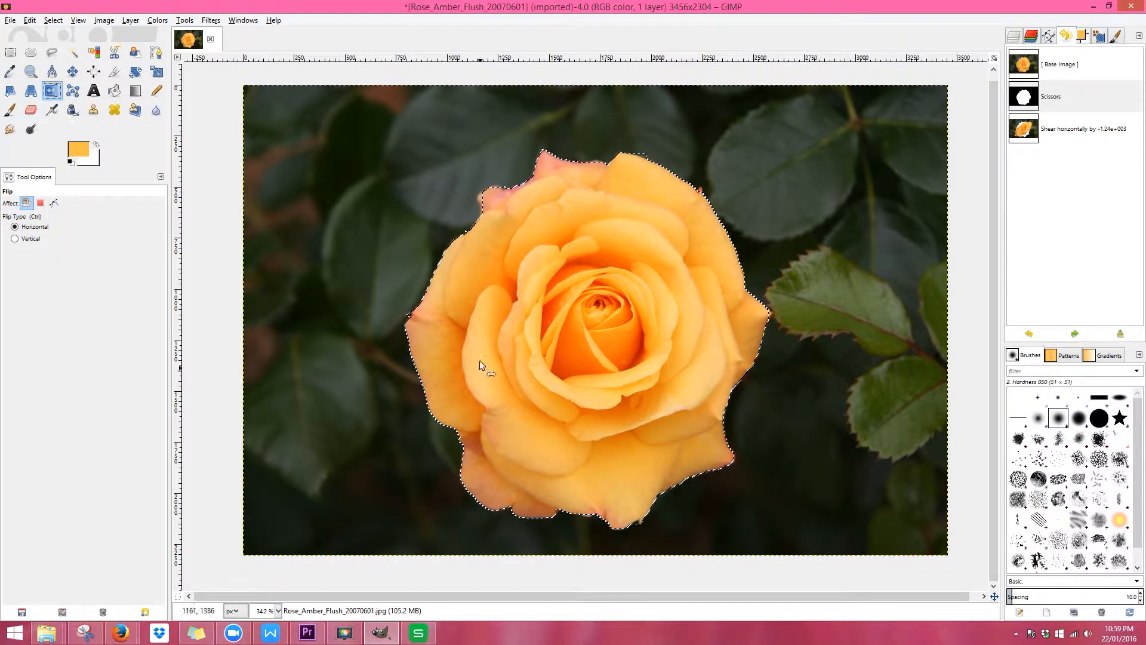
click(704, 314)
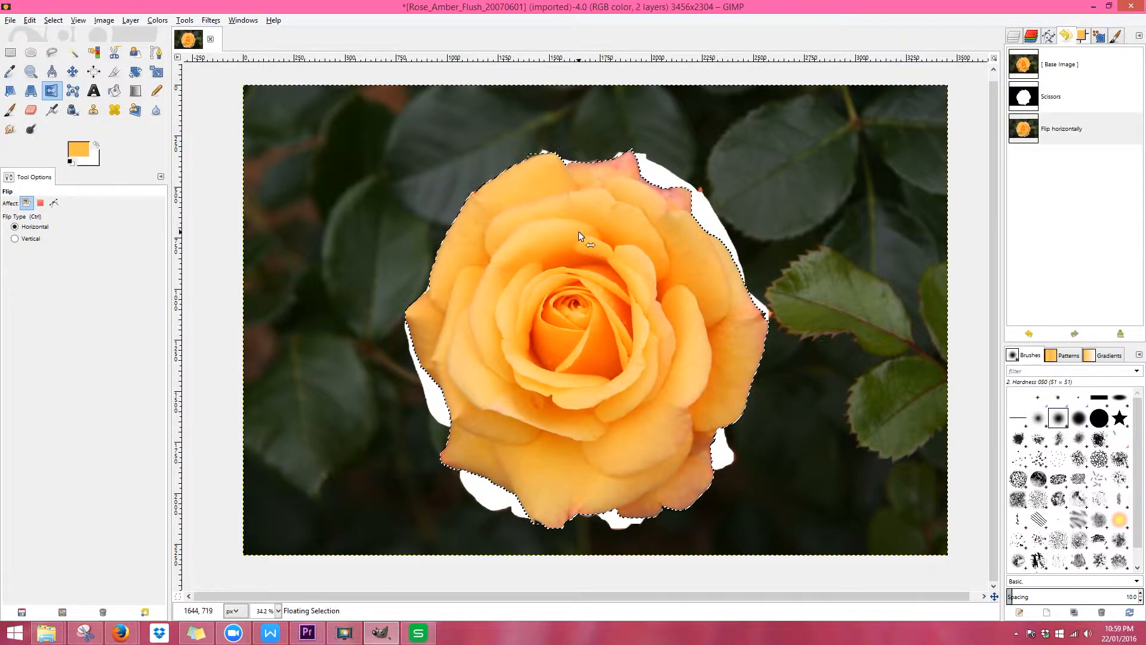
Step: Restore the selected rose to its unflipped orientation and clear the selection
click(629, 440)
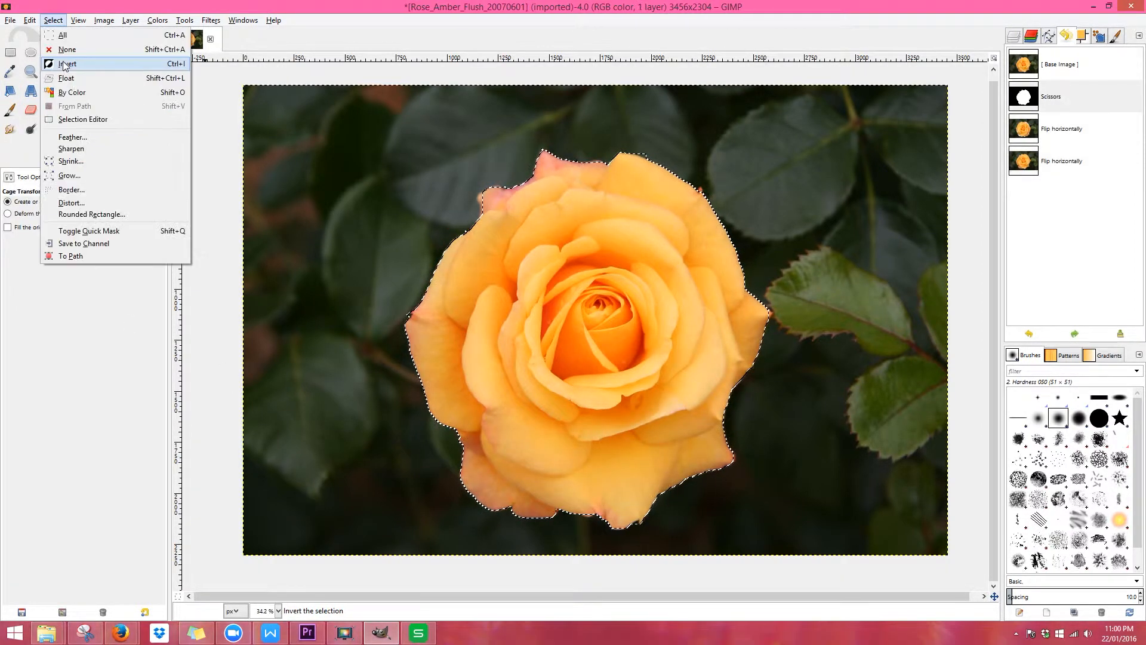
click(65, 49)
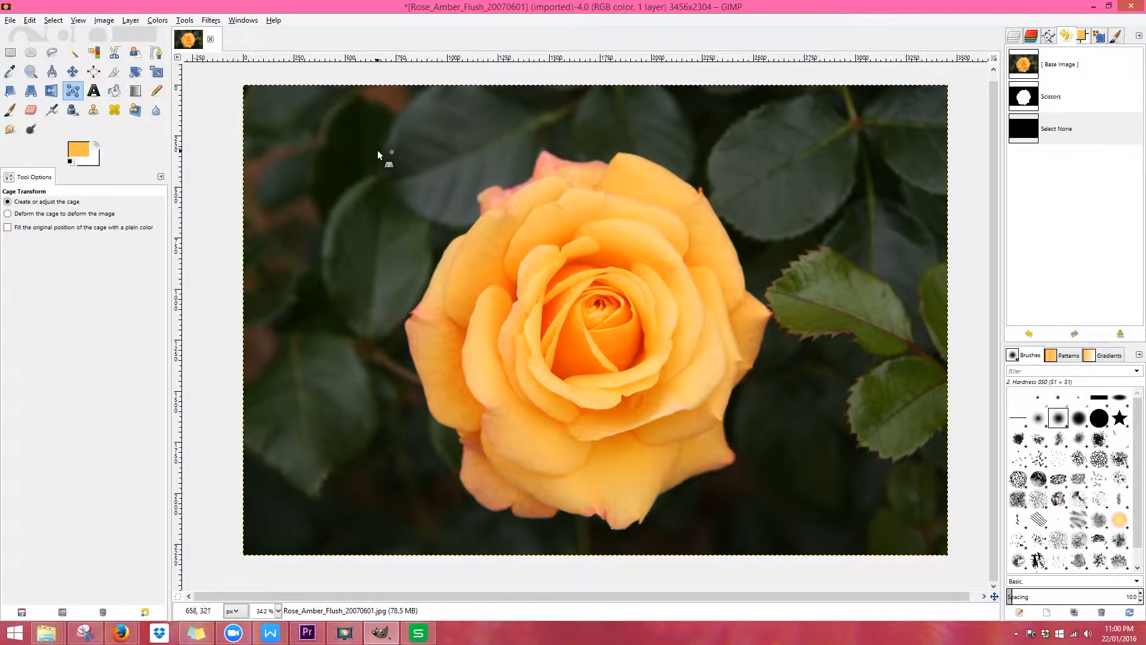
Step: Try a cage transform by enclosing the whole rose in a cage and pulling its upper-right node outward to the photo's edge, and cancel it
click(394, 306)
click(446, 198)
click(531, 141)
click(742, 189)
click(791, 305)
click(796, 409)
click(754, 498)
click(380, 466)
click(372, 318)
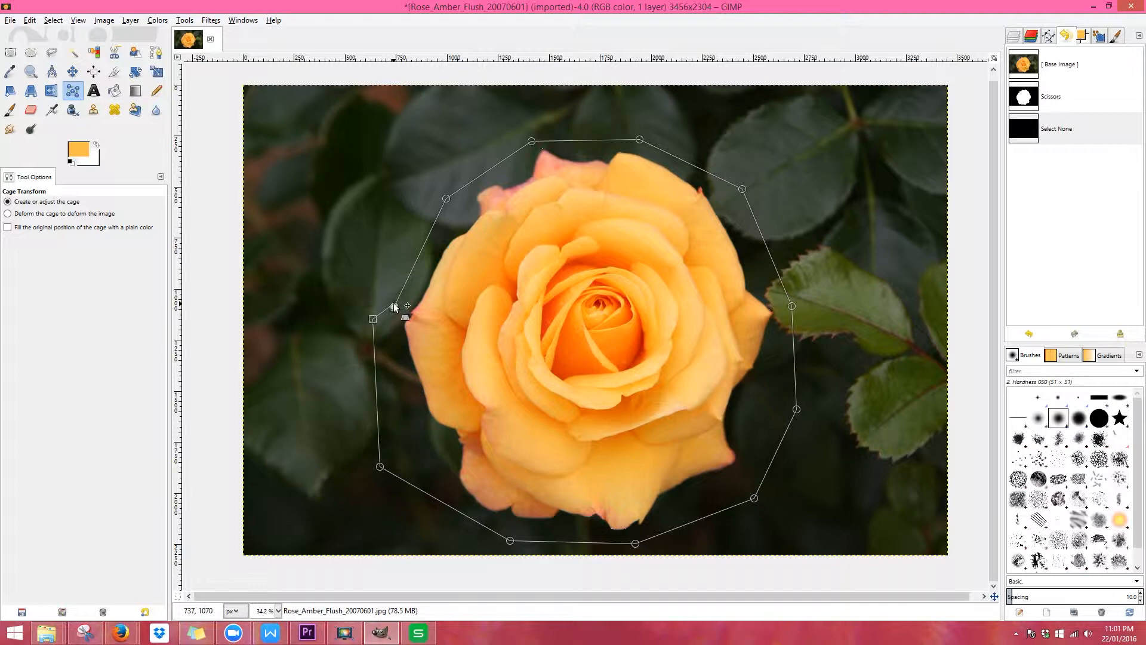
click(394, 306)
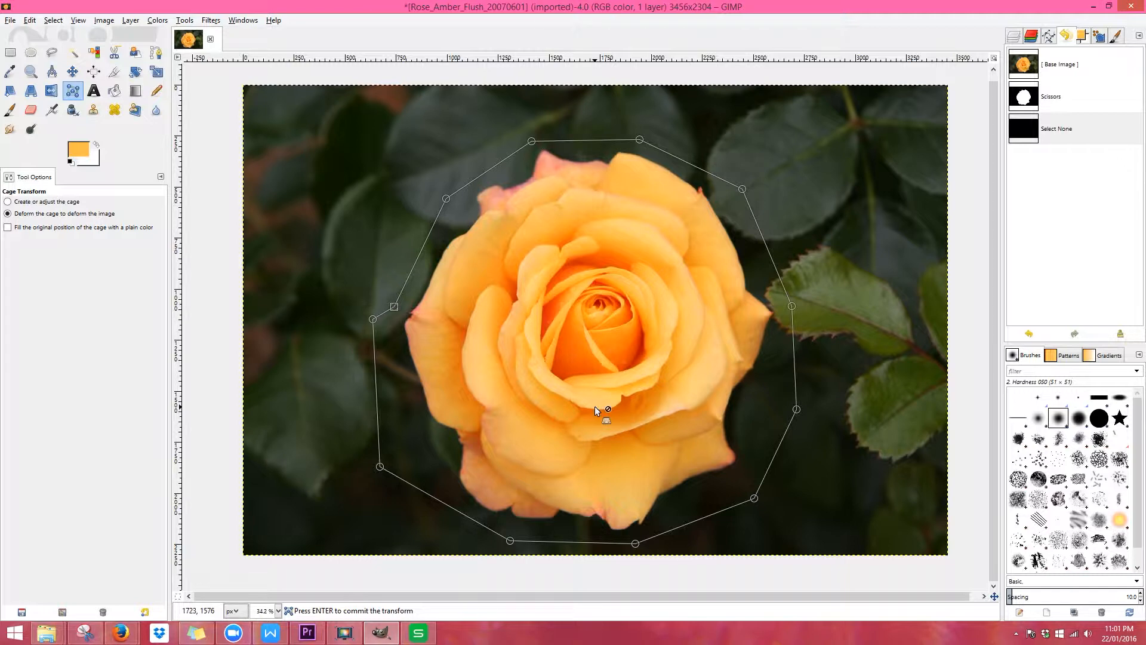
drag(843, 296, 958, 249)
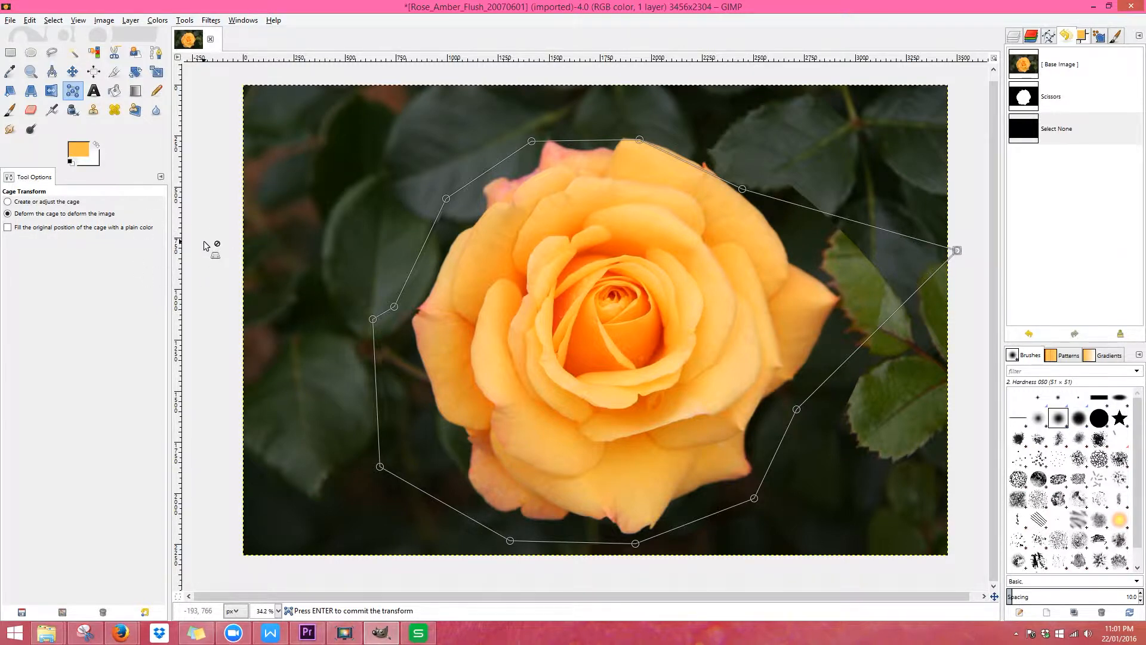
key(Escape)
Step: Add the text "Roses are Red" in a box about 928 × 354 px over the photo's upper-left area, with a text size of 124 px
key(t)
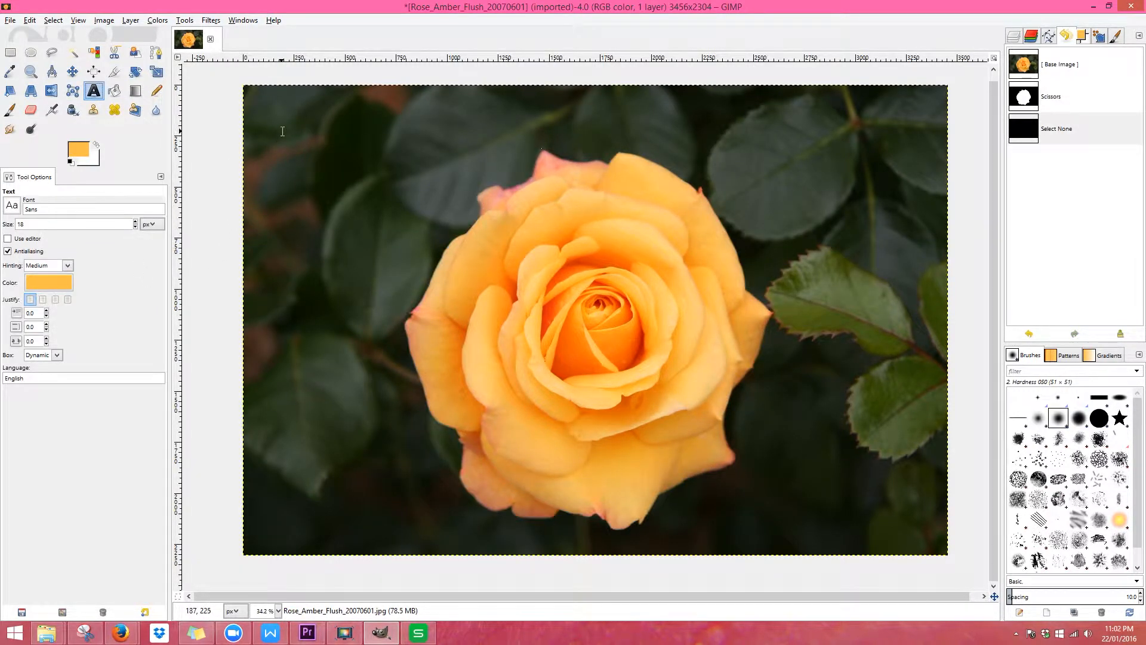
drag(283, 131, 474, 205)
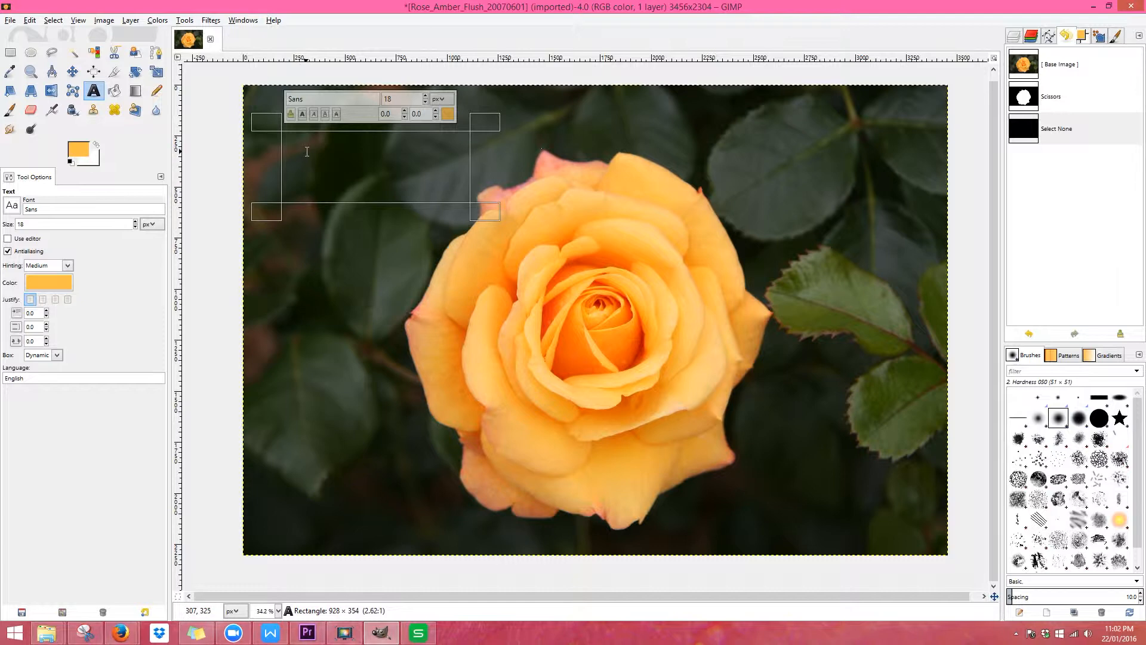
text(Yell)
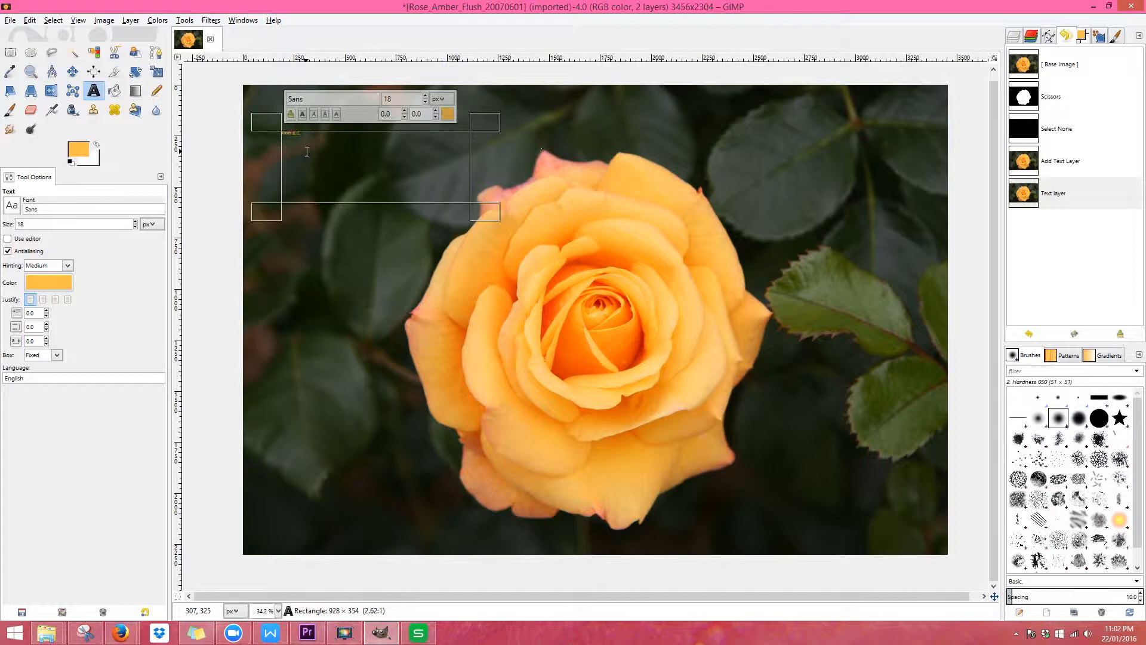
click(425, 96)
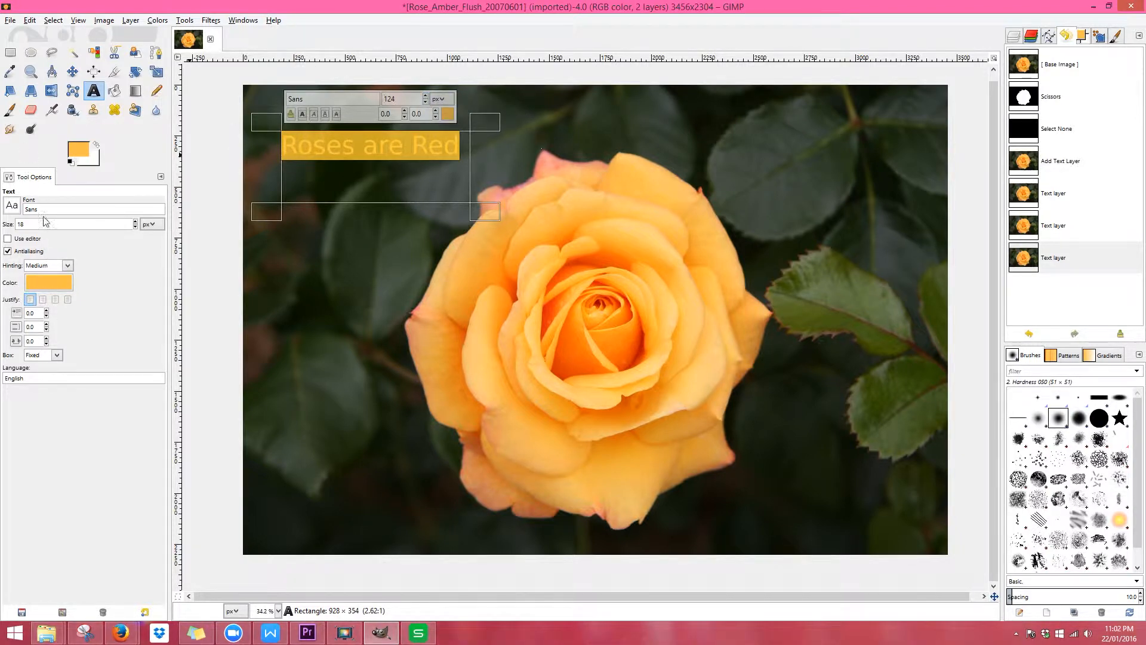
Step: Try the Scriptina Pro Light font on the text and undo the font change
click(11, 206)
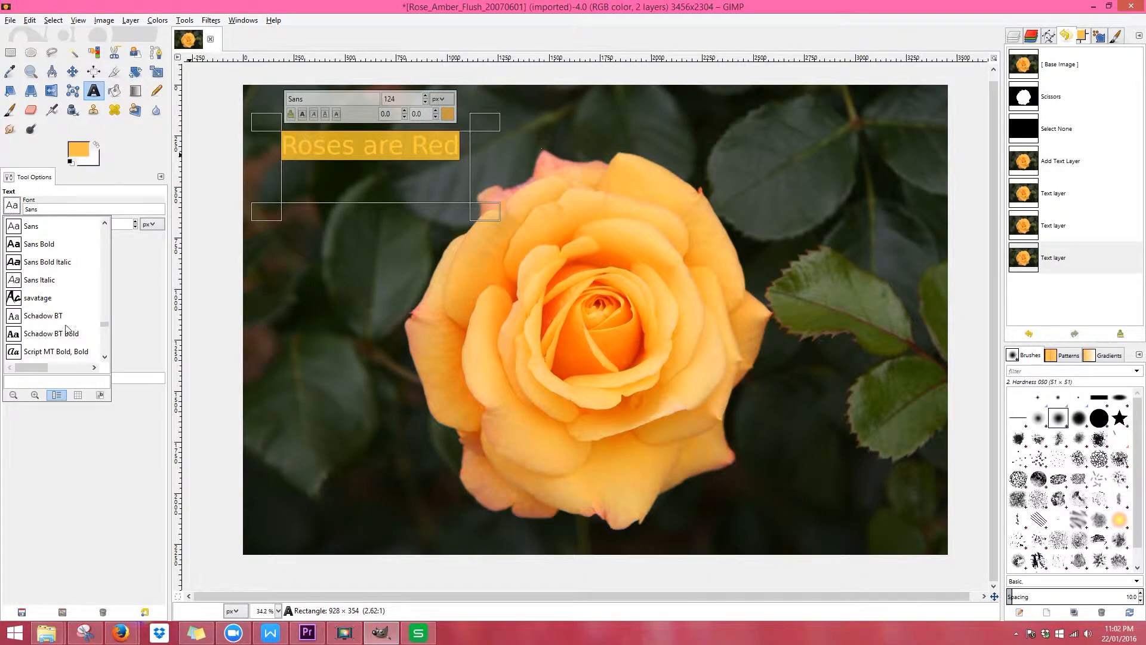
click(105, 358)
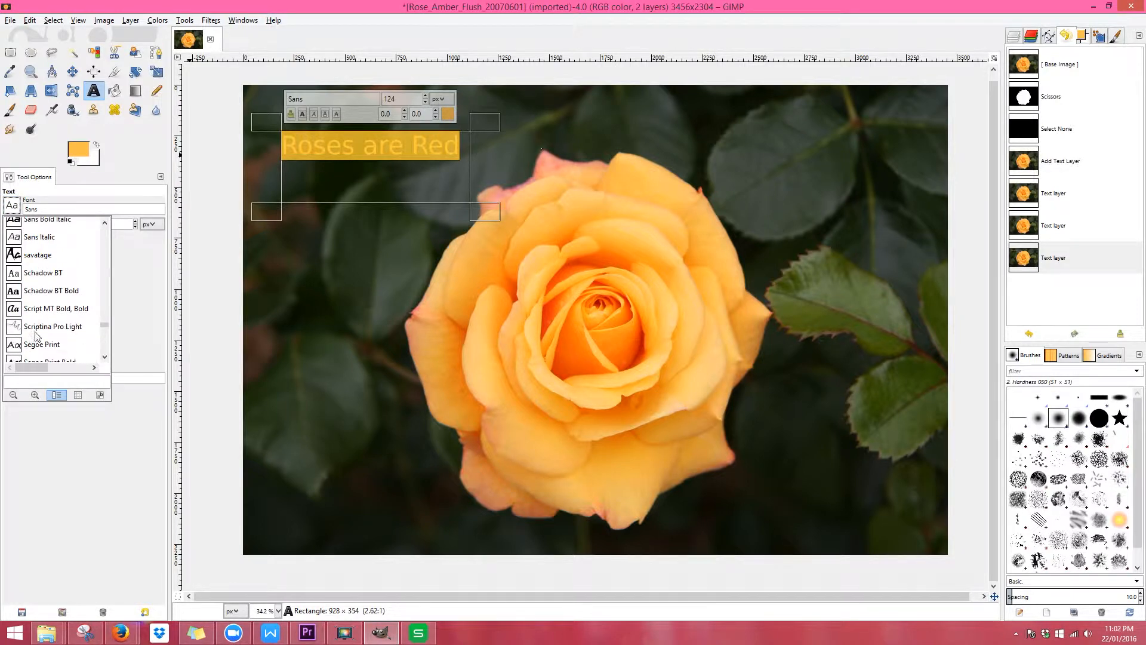
click(34, 329)
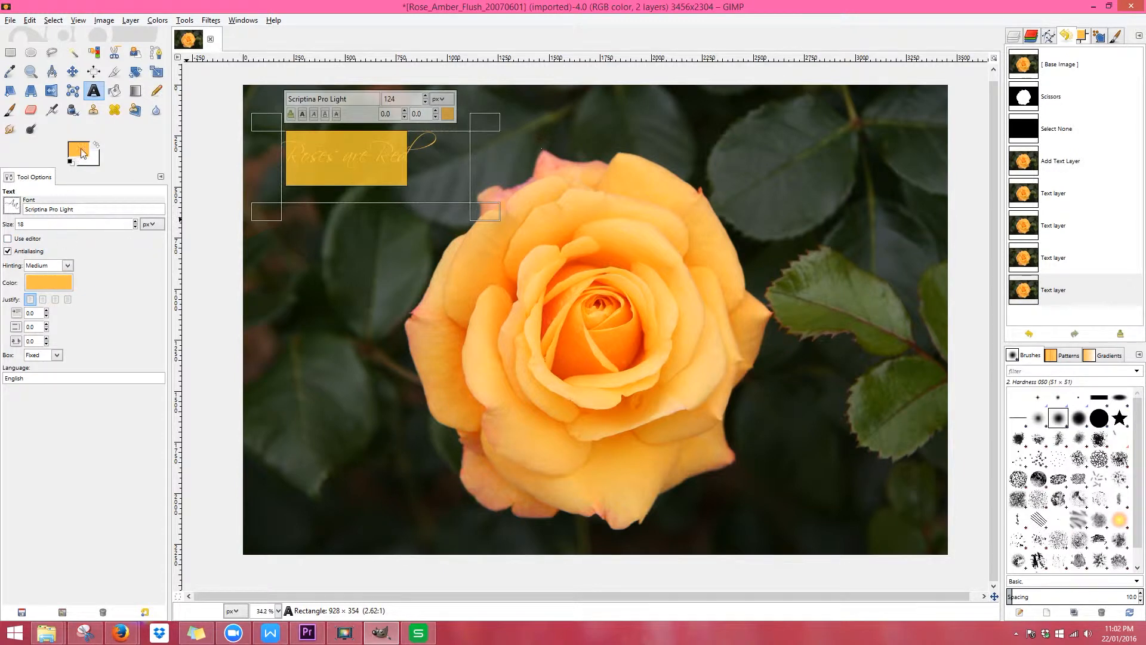
click(42, 288)
key(ctrl+z)
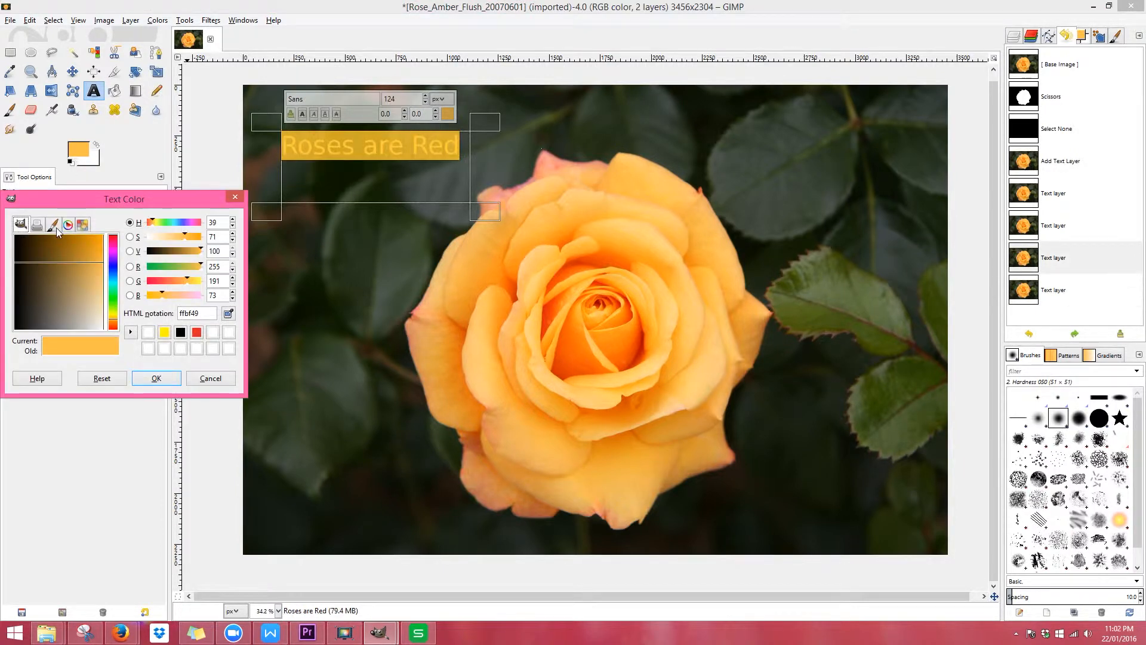
Step: Try pink ff4997 and dark blue 00007f as the text color using the different color selectors, and cancel the color change
click(55, 227)
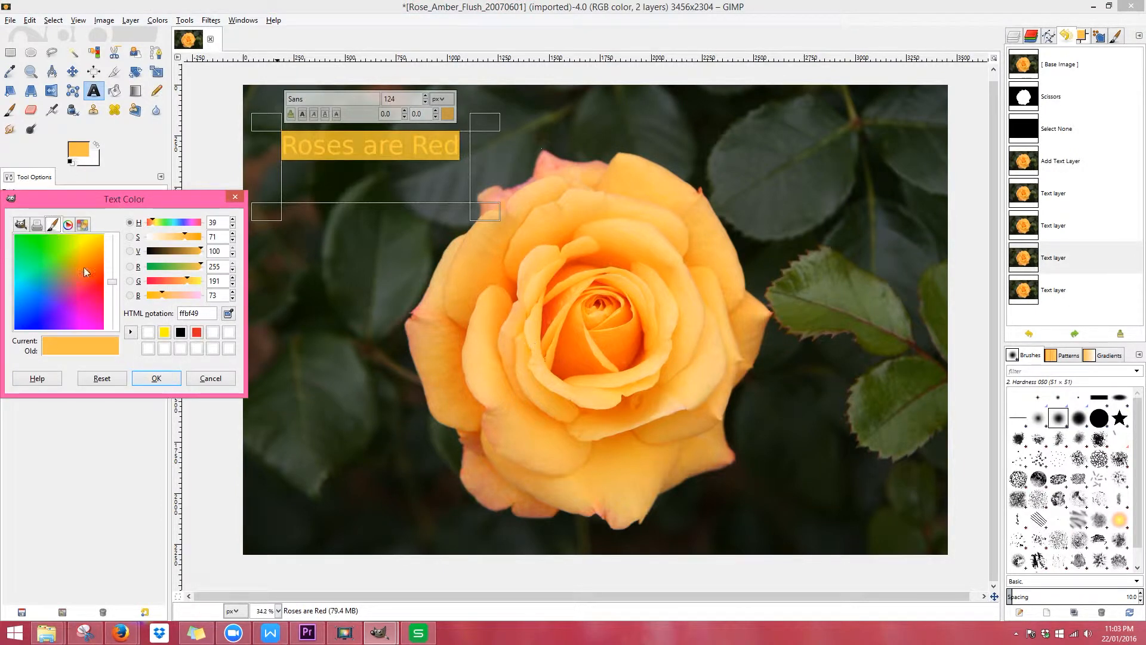
click(68, 224)
drag(97, 257, 110, 302)
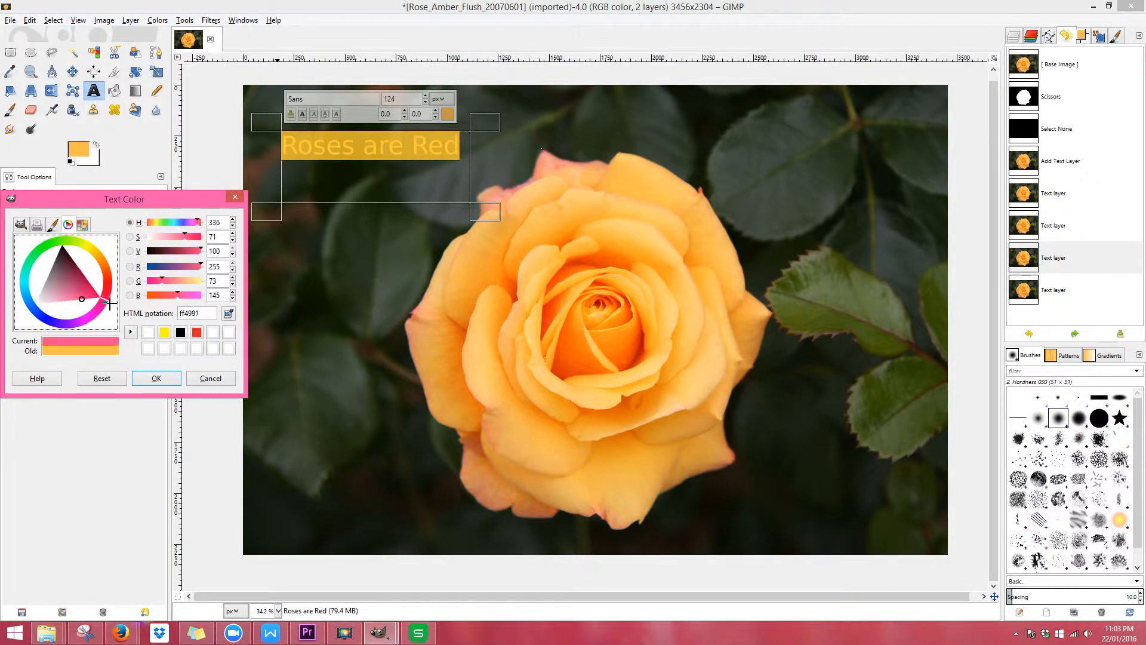
click(83, 225)
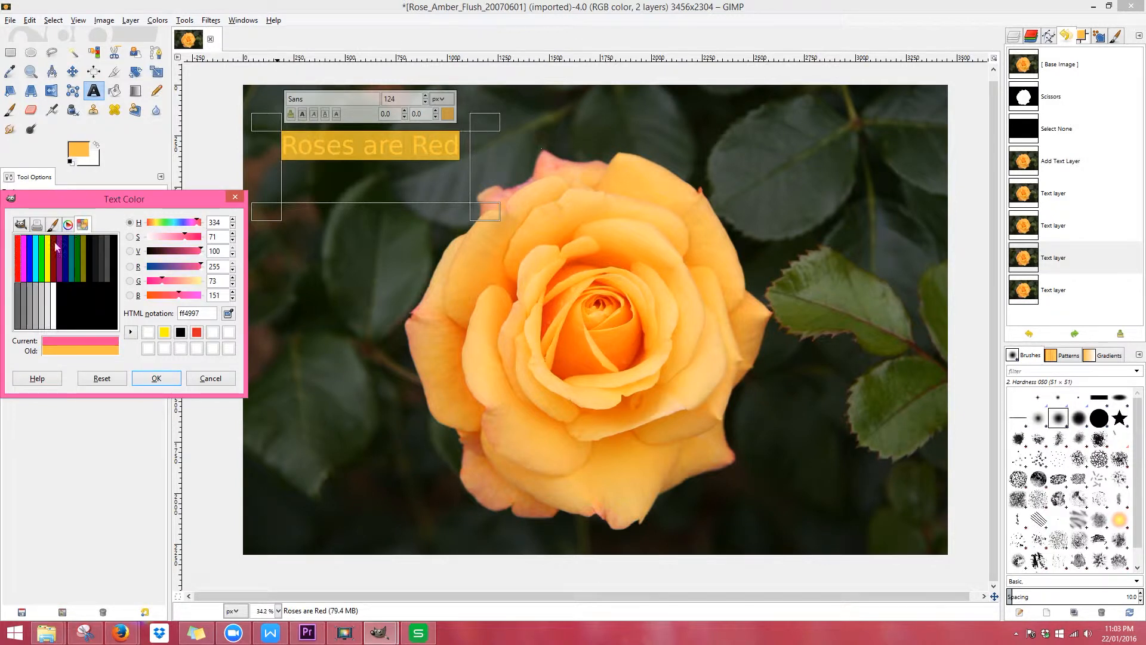
click(41, 254)
click(64, 259)
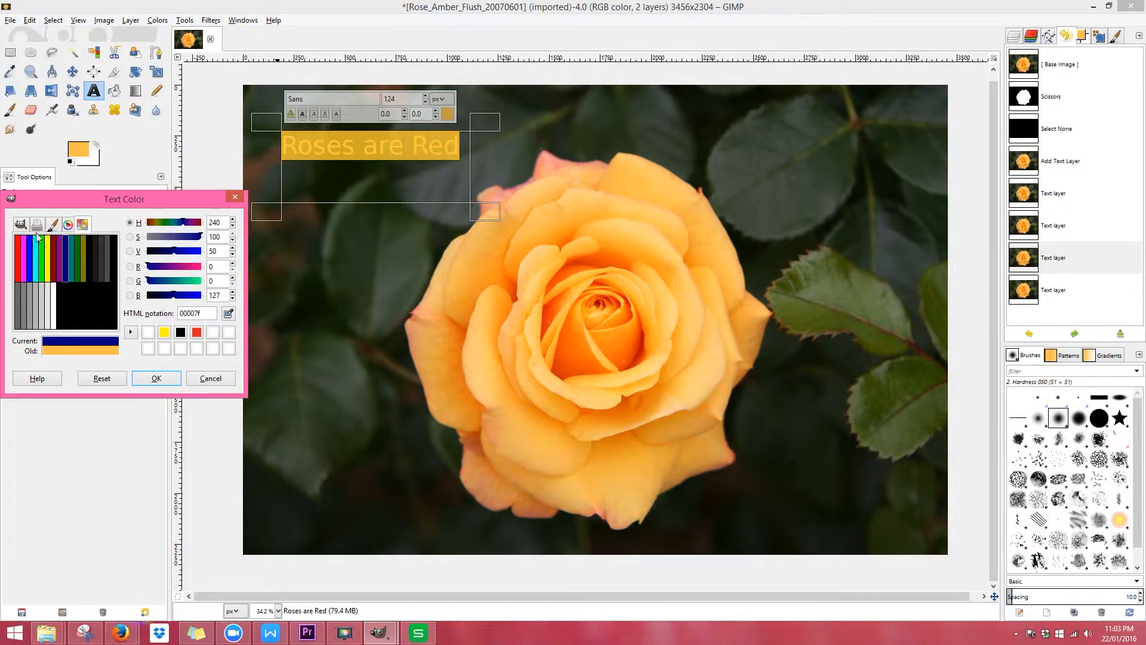
click(54, 225)
click(21, 226)
click(102, 378)
click(210, 378)
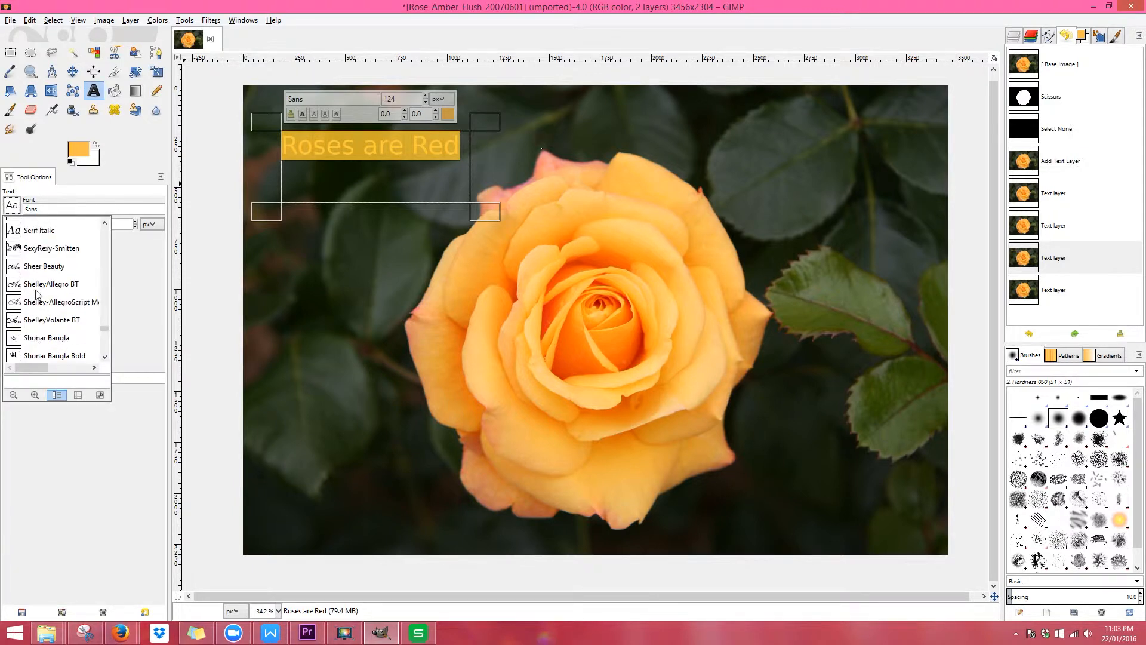
Step: Set the font of the "Roses are Red" text to Scriptina Pro Light
scroll(37, 293, up, 6)
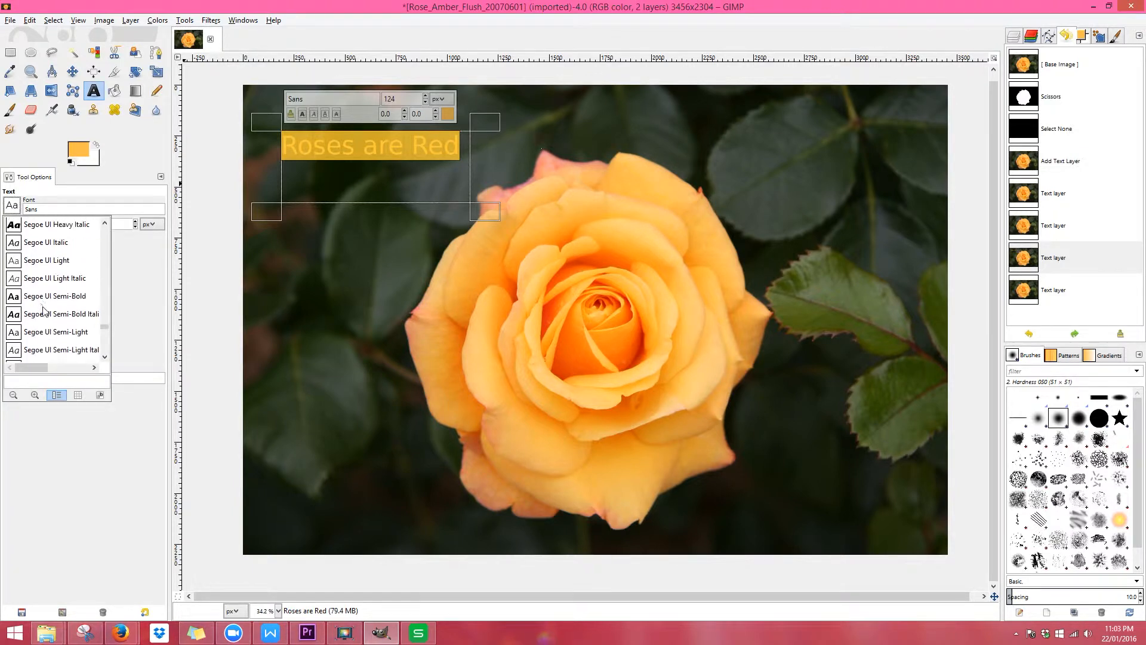
scroll(43, 311, up, 2)
click(43, 286)
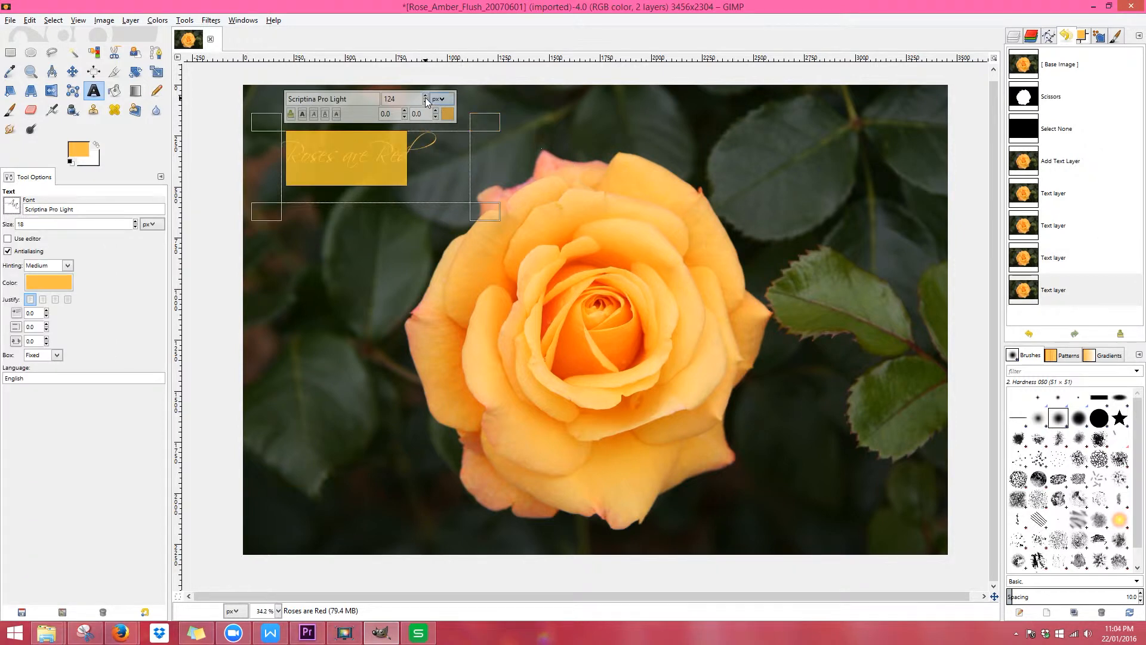
Step: Set the text size to 240 px and enlarge the text box to about 1791 × 471 px so the wording fits on one line
click(426, 96)
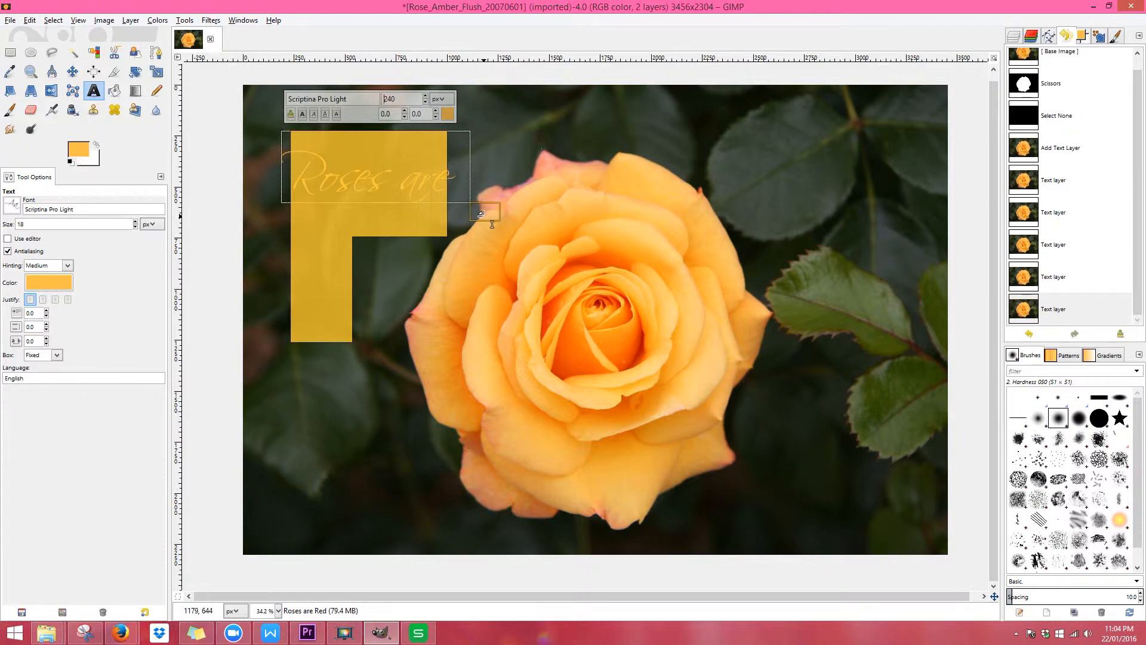
drag(489, 222, 666, 247)
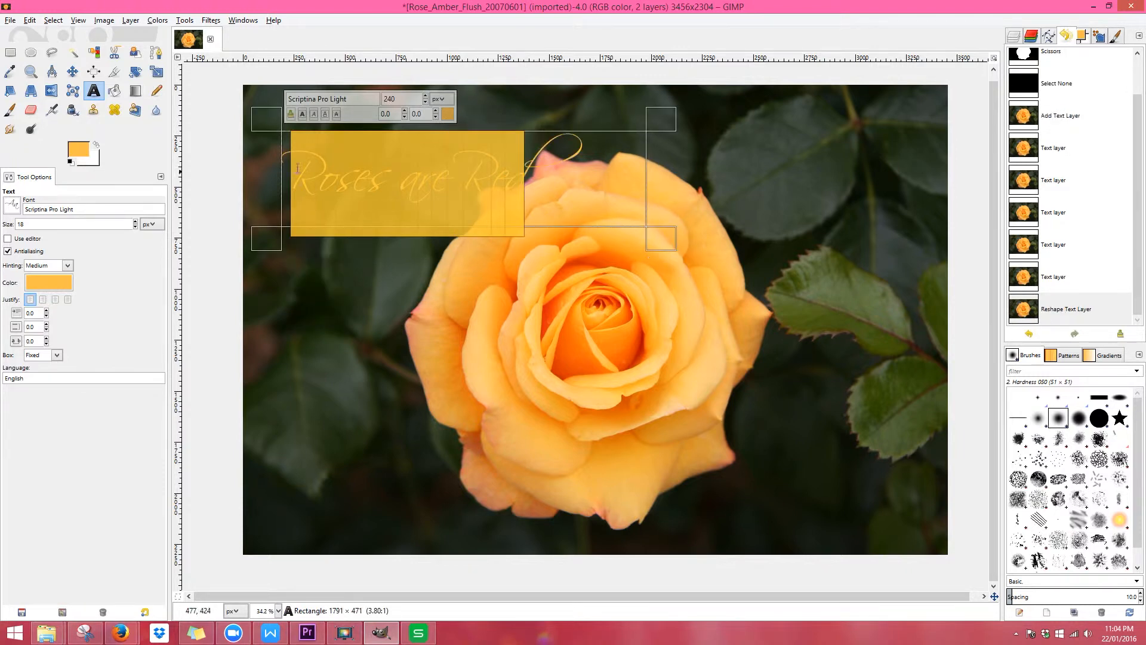